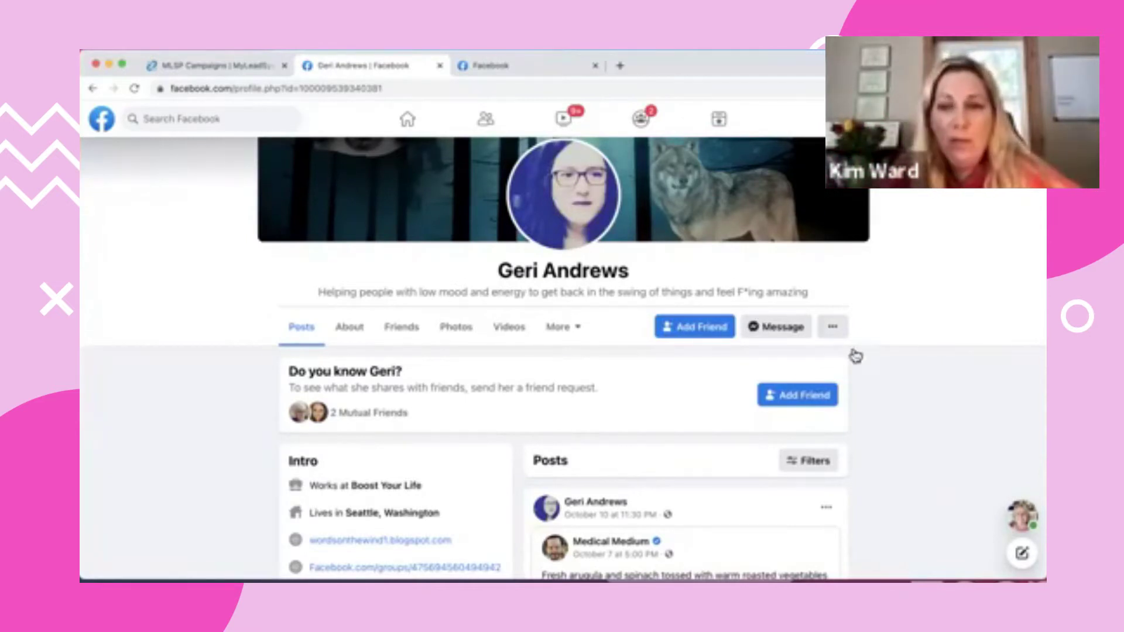
Open the additional options for the displayed profile and choose Follow
{"action": "left_click", "coordinate": [835, 327]}
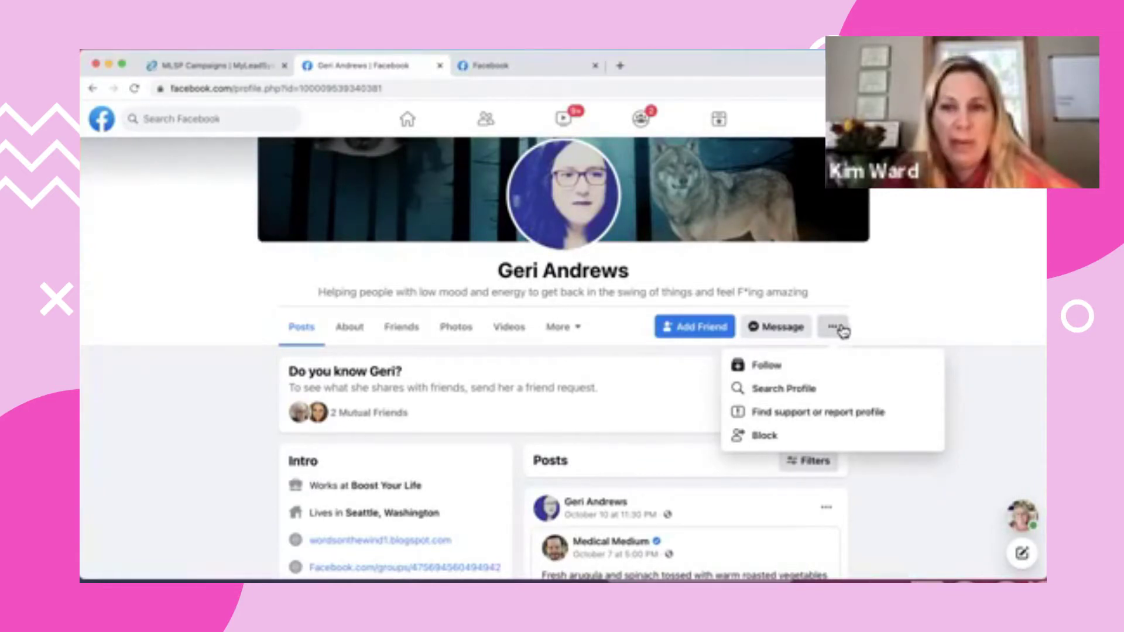
{"action": "left_click", "coordinate": [780, 369]}
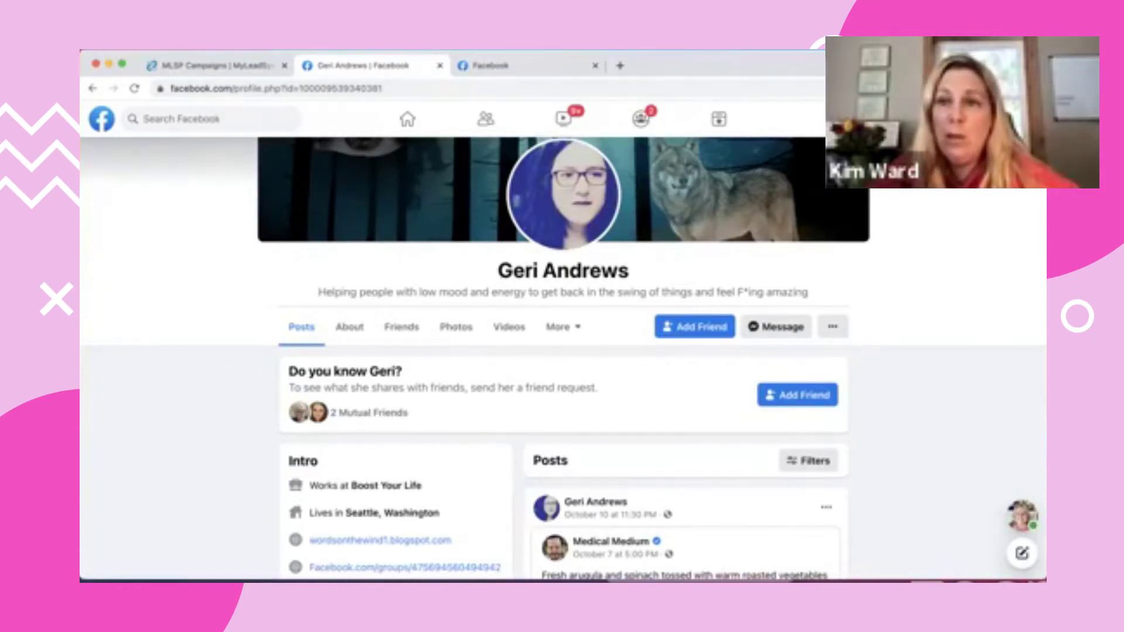
Open the account's Public Posts settings and highlight the Who Can Follow Me setting
{"action": "left_click", "coordinate": [1028, 119]}
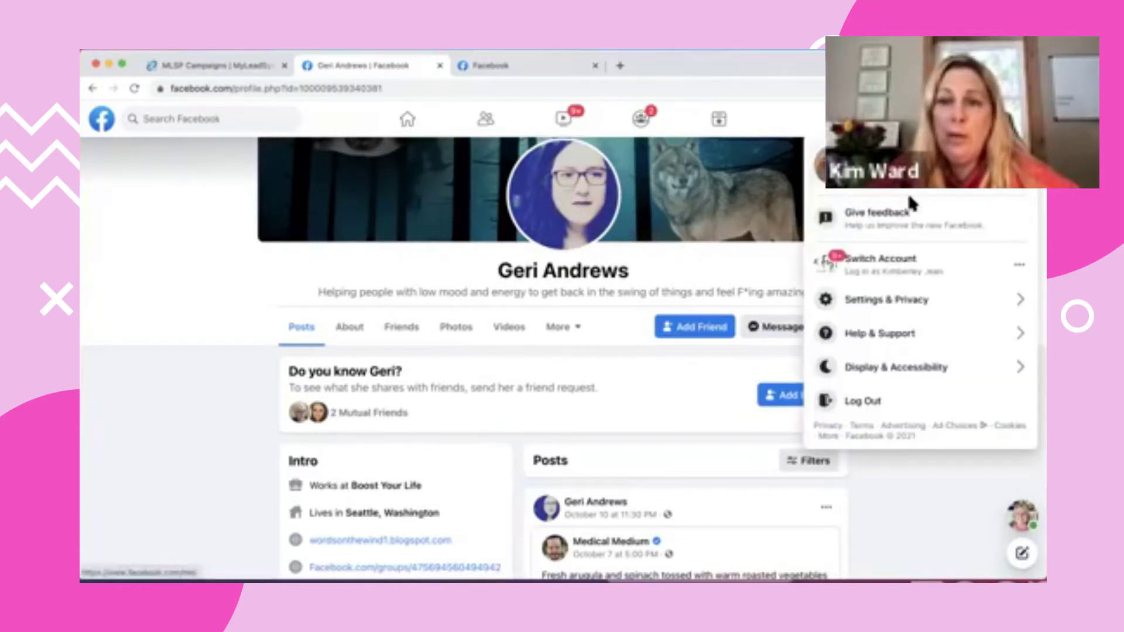
{"action": "left_click", "coordinate": [908, 300]}
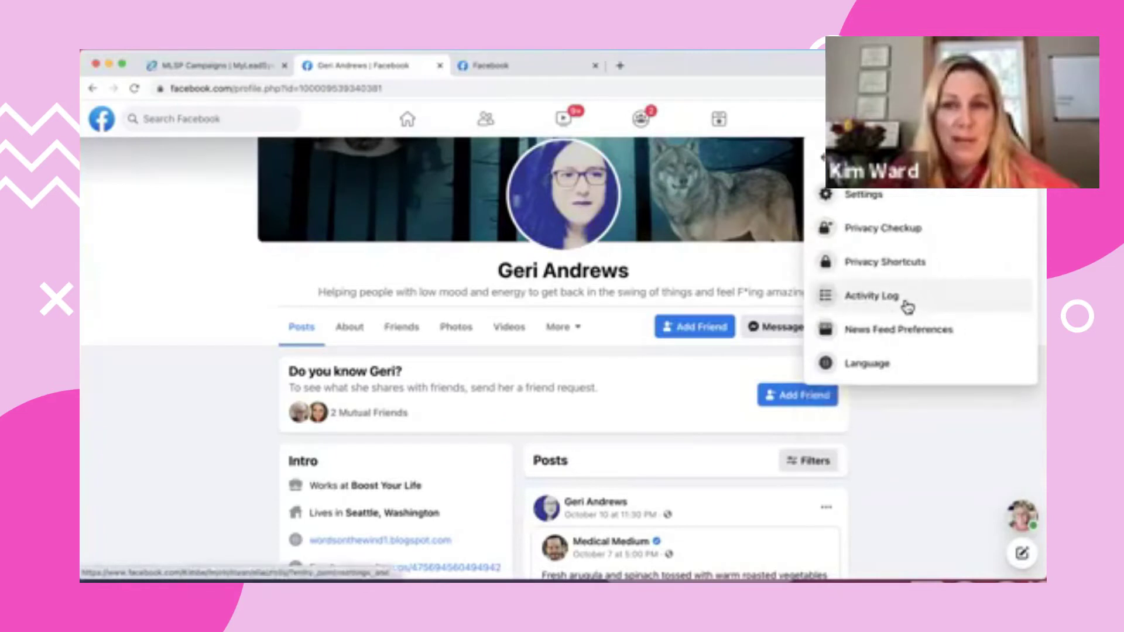
{"action": "left_click", "coordinate": [882, 196]}
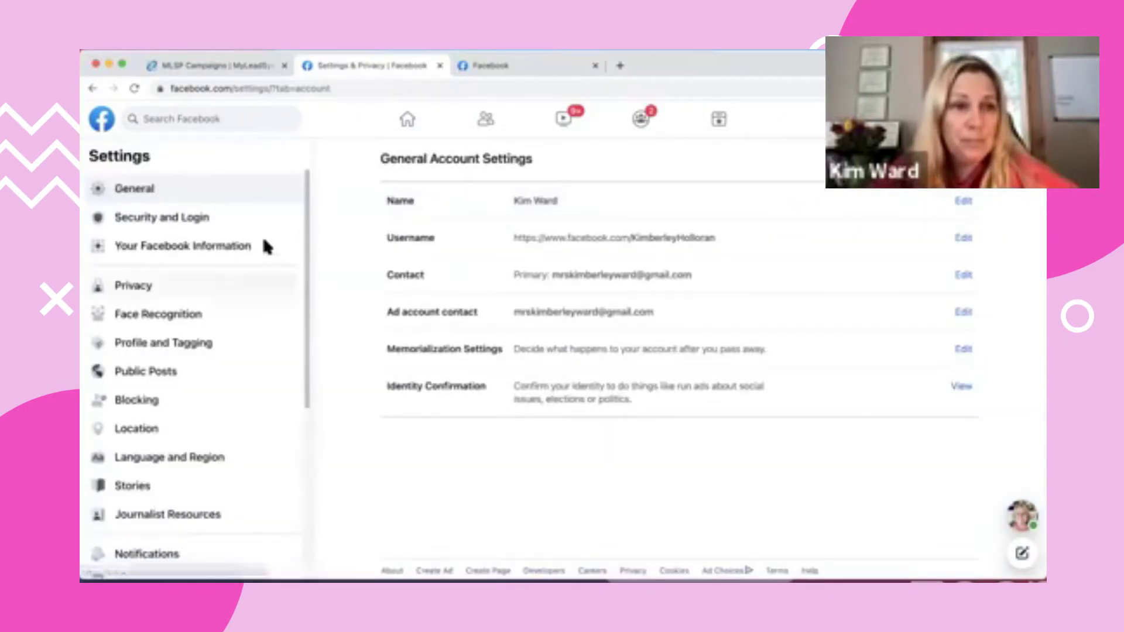
{"action": "left_click", "coordinate": [167, 378]}
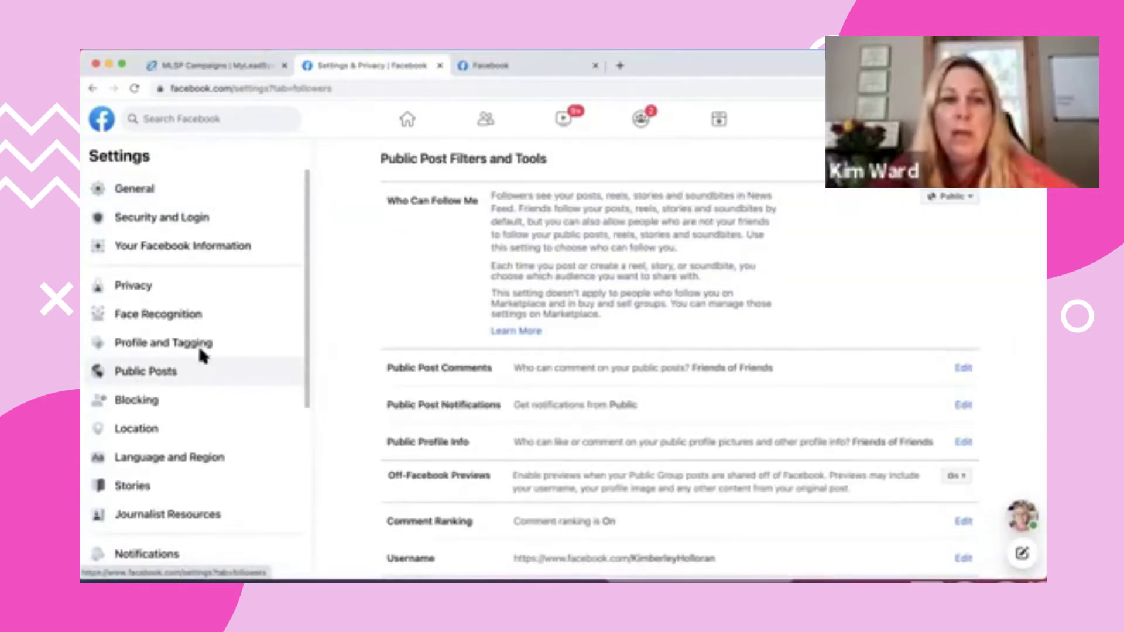
{"action": "left_click_drag", "start_coordinate": [477, 201], "coordinate": [386, 205]}
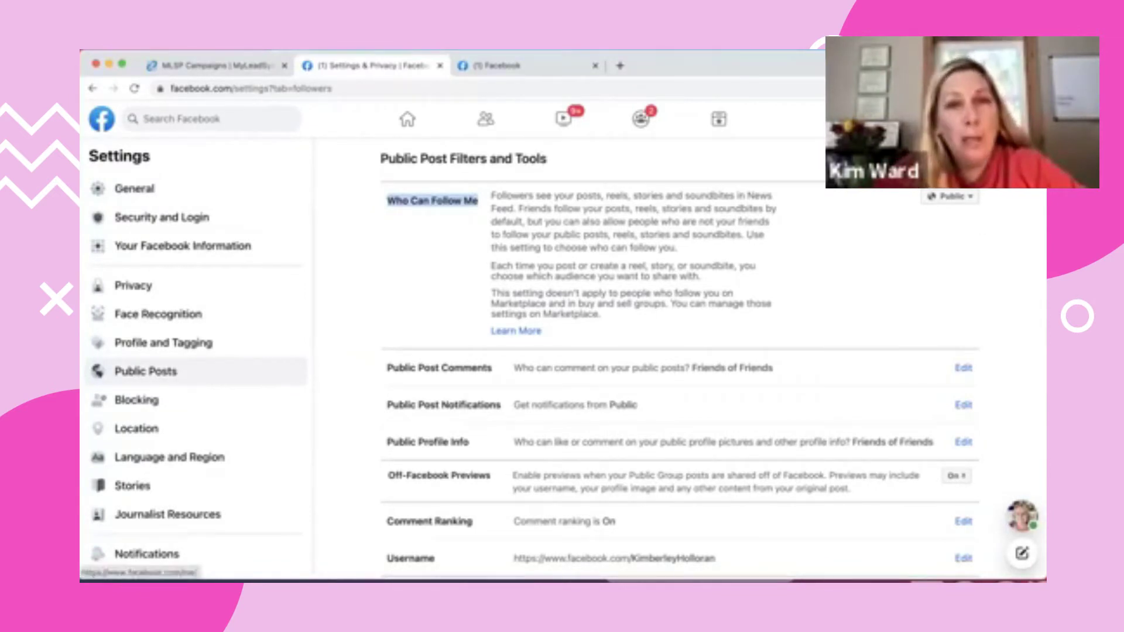
Go to your own profile page and view its additional profile options
{"action": "left_click", "coordinate": [896, 118]}
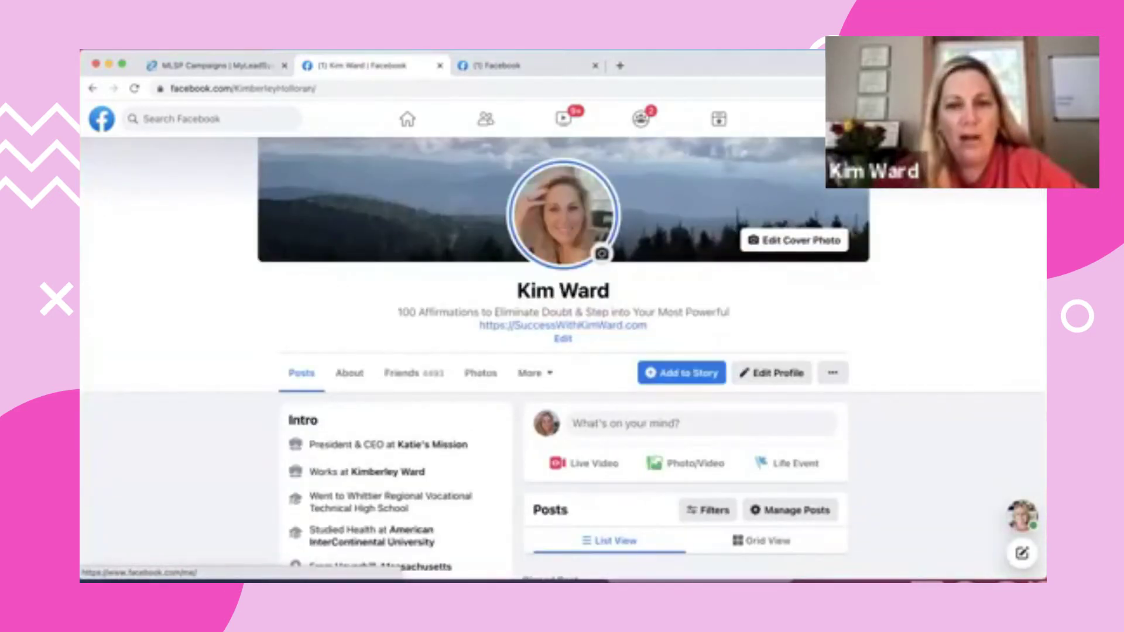
{"action": "left_click", "coordinate": [832, 381]}
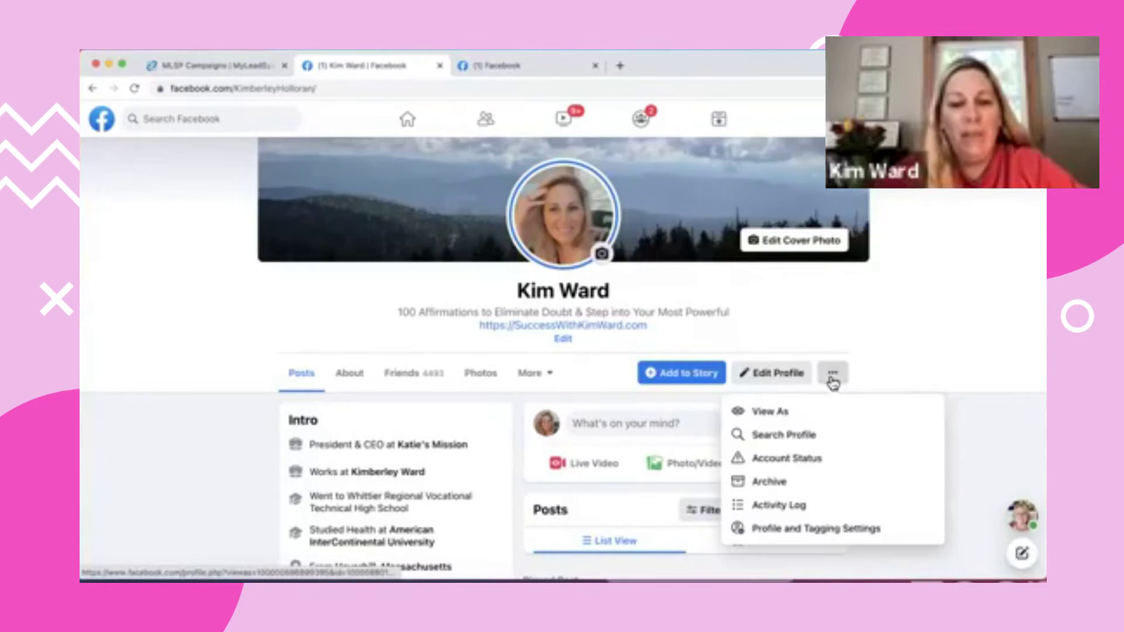
{"action": "left_click", "coordinate": [876, 361]}
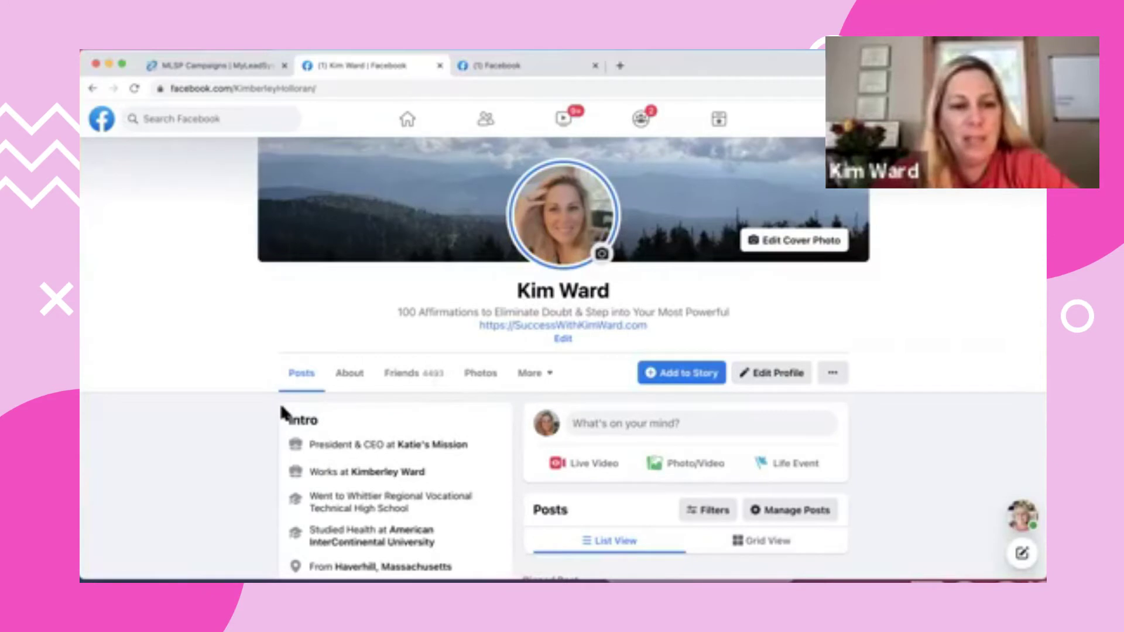
Find and highlight the follower count in the Intro section of your profile
{"action": "scroll", "coordinate": [282, 413], "scroll_direction": "down", "scroll_amount": 5}
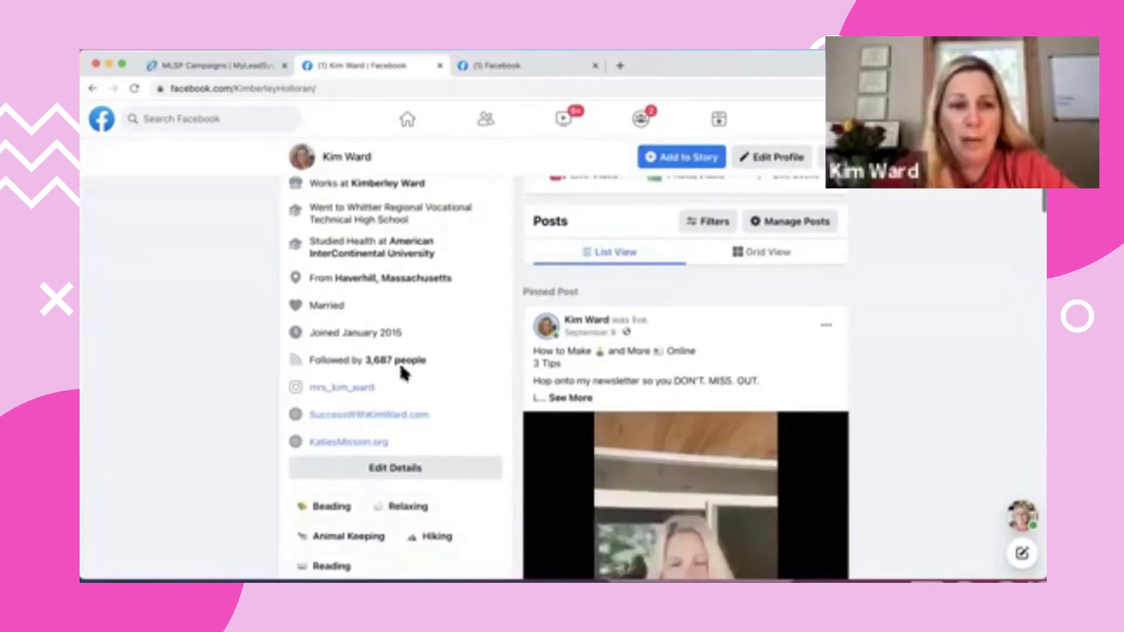
{"action": "triple_click", "coordinate": [313, 362]}
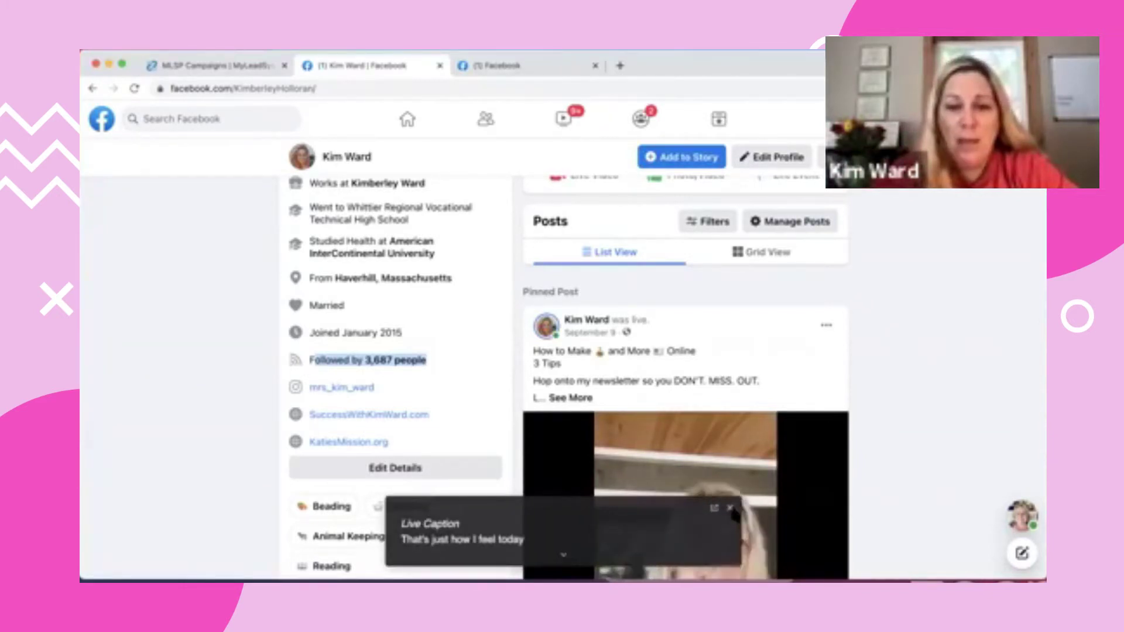
{"action": "left_click", "coordinate": [730, 508]}
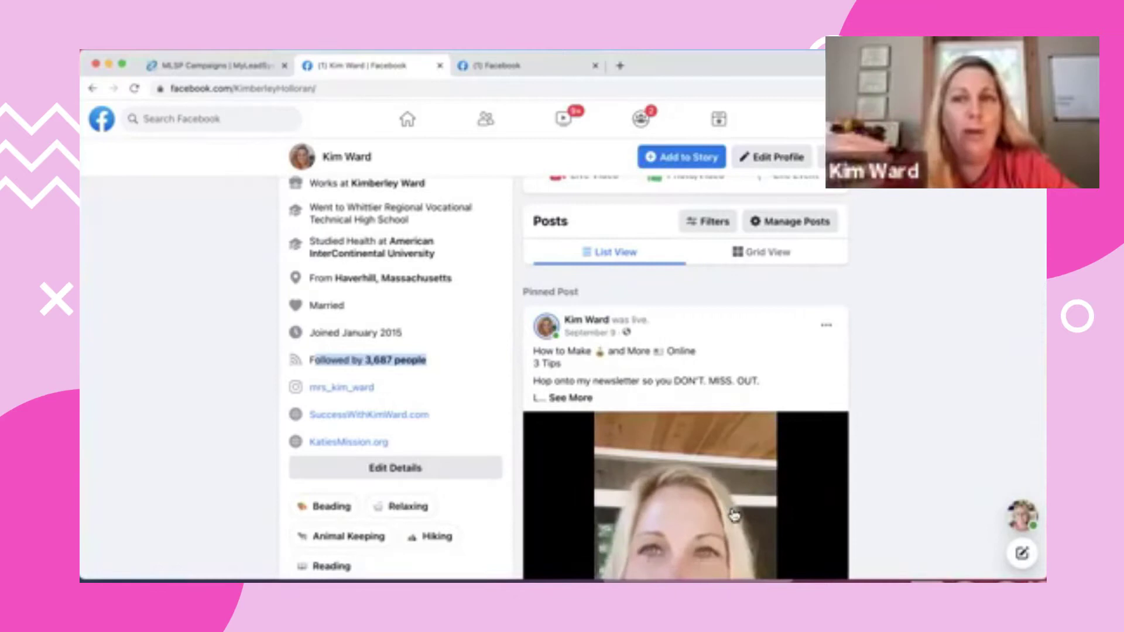
{"action": "left_click_drag", "start_coordinate": [726, 541], "coordinate": [422, 392]}
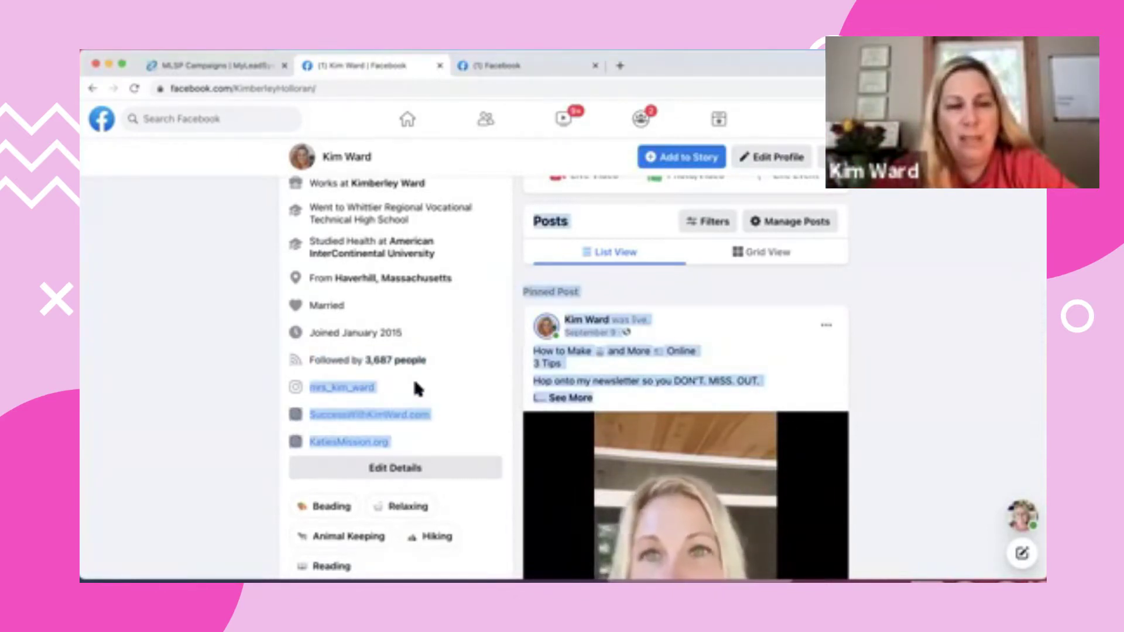
{"action": "left_click", "coordinate": [458, 372]}
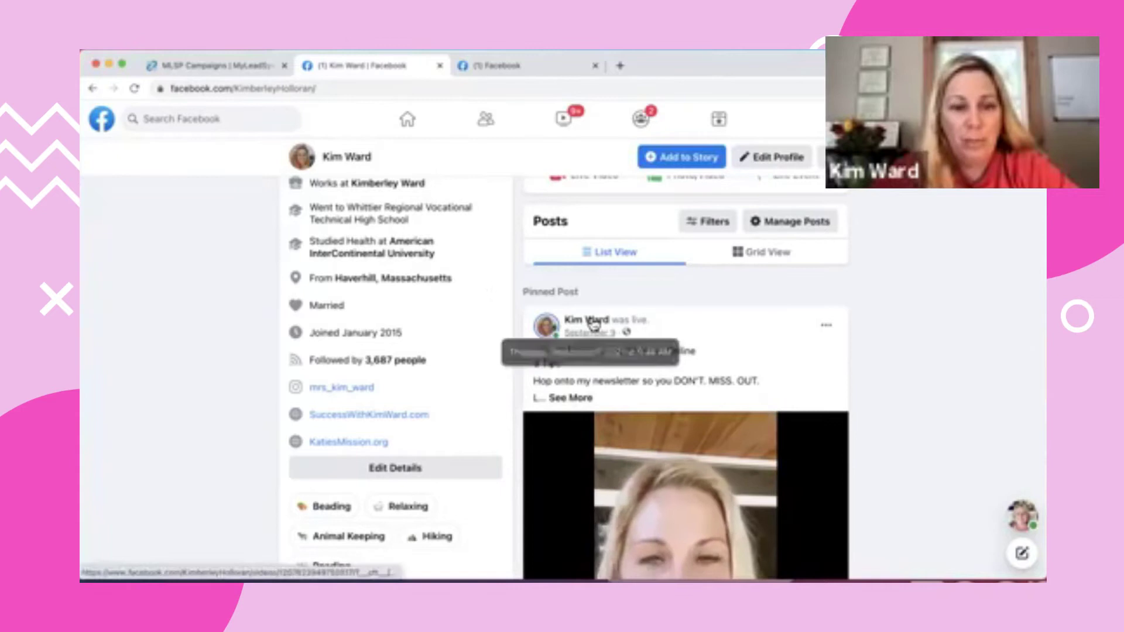
Review the account's notifications from newest to older ones, then return to your profile page
{"action": "scroll", "coordinate": [609, 337], "scroll_direction": "up", "scroll_amount": 6}
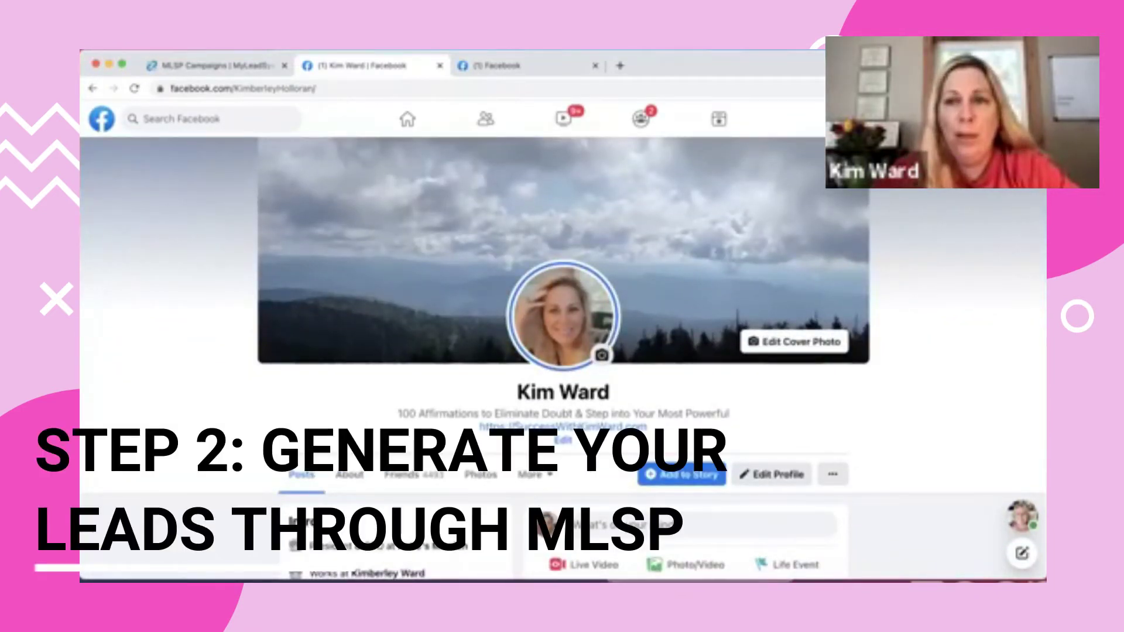
{"action": "left_click", "coordinate": [1001, 119]}
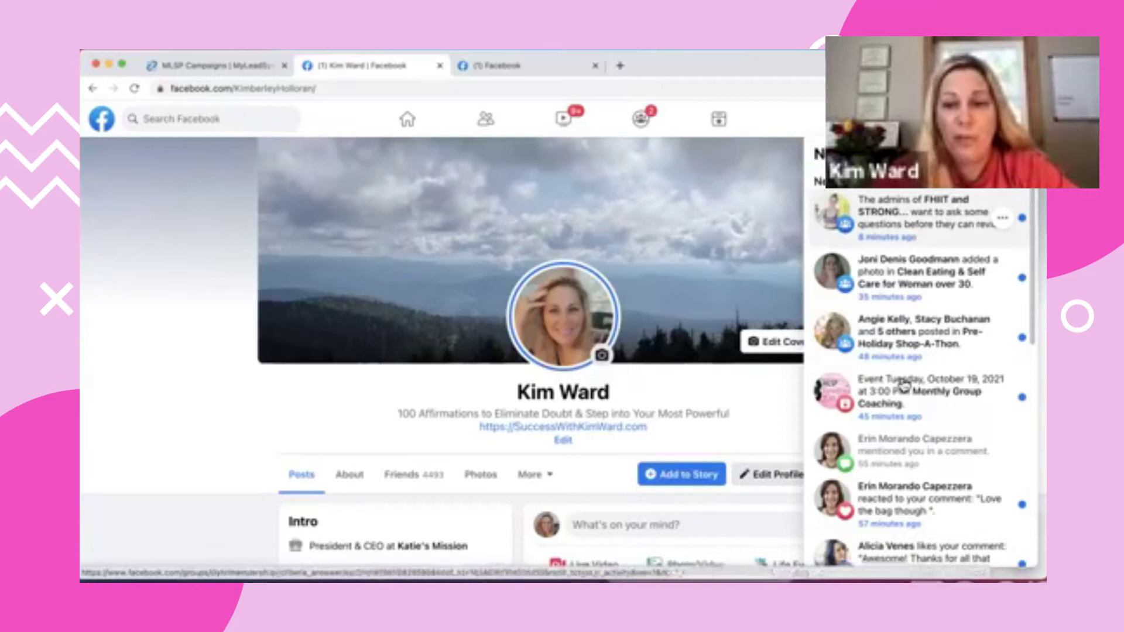
{"action": "scroll", "coordinate": [936, 380], "scroll_direction": "down", "scroll_amount": 3}
{"action": "scroll", "coordinate": [941, 404], "scroll_direction": "down", "scroll_amount": 5}
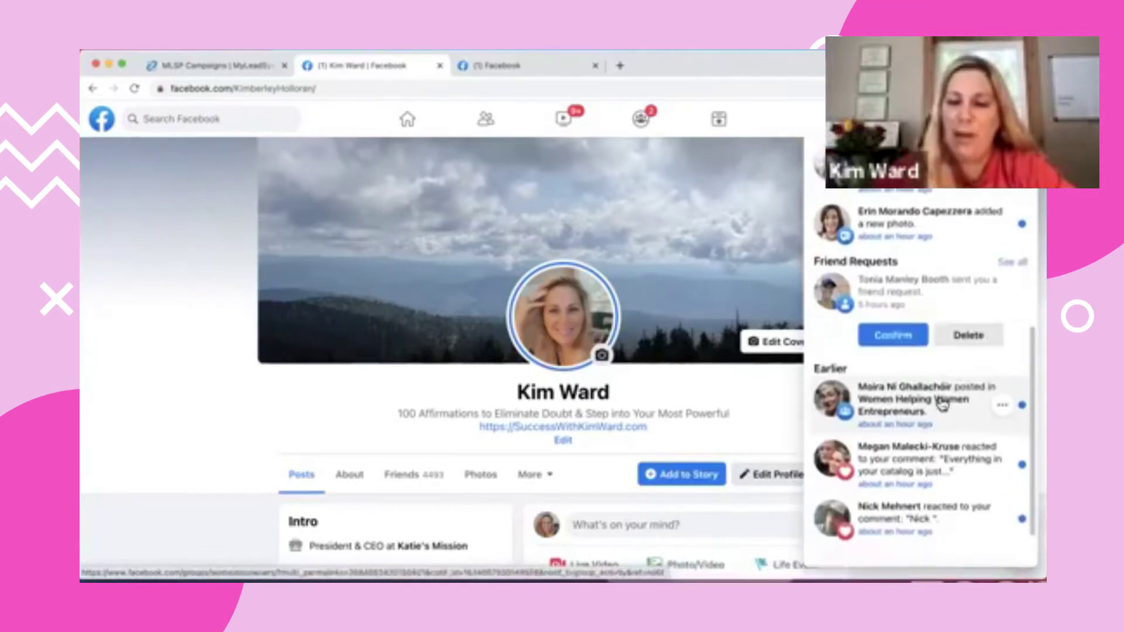
{"action": "scroll", "coordinate": [941, 404], "scroll_direction": "down", "scroll_amount": 2}
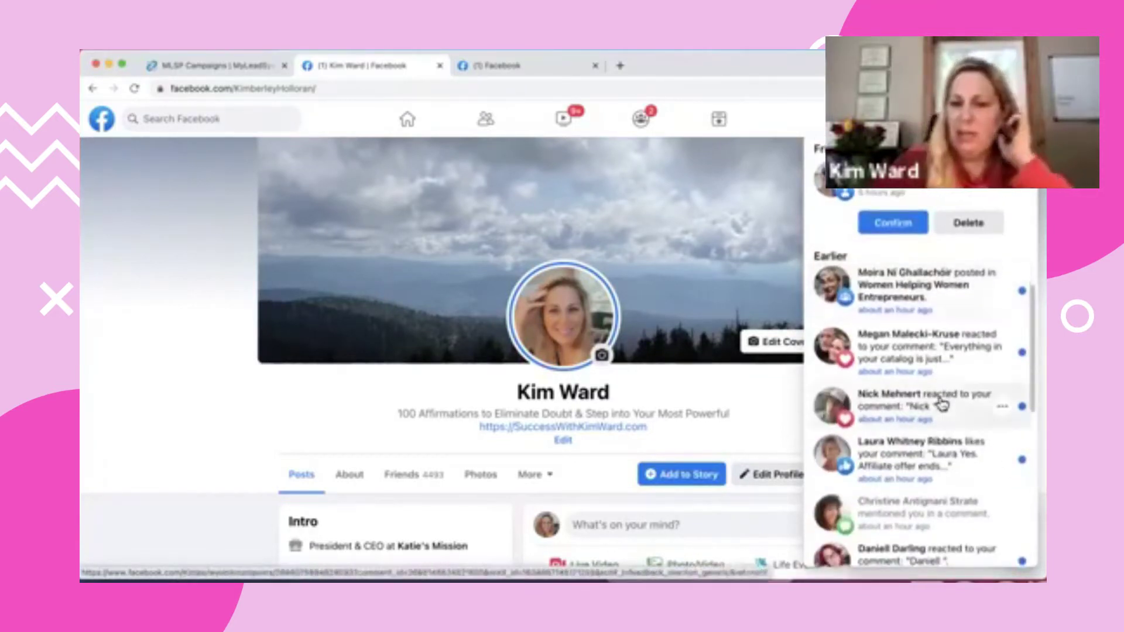
{"action": "scroll", "coordinate": [941, 404], "scroll_direction": "down", "scroll_amount": 2}
{"action": "scroll", "coordinate": [941, 404], "scroll_direction": "down", "scroll_amount": 2}
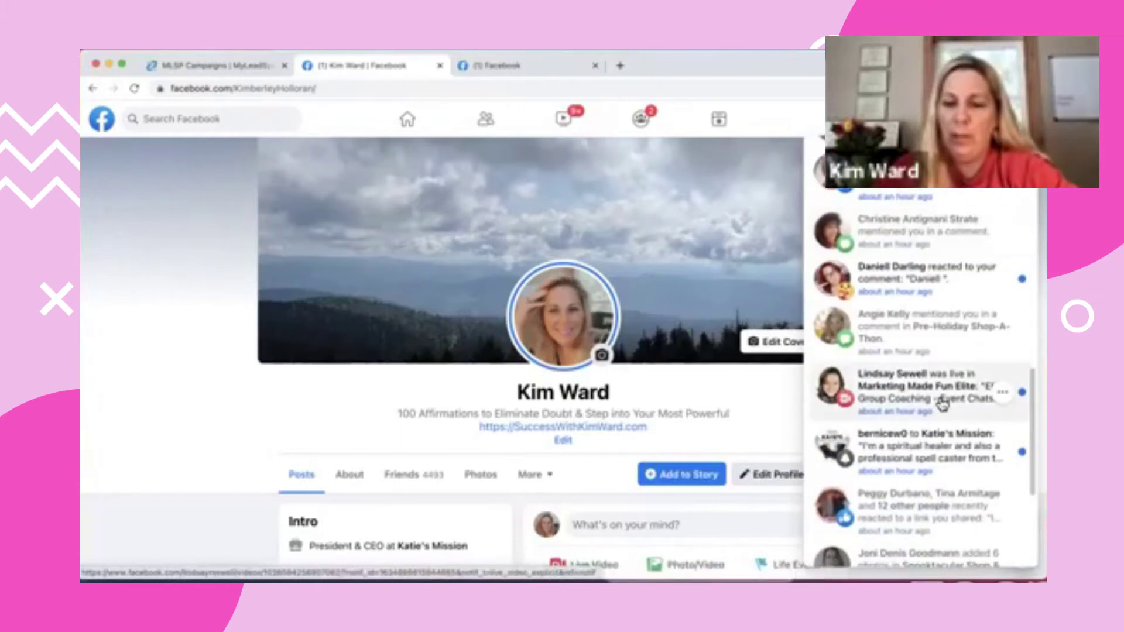
{"action": "scroll", "coordinate": [941, 404], "scroll_direction": "down", "scroll_amount": 2}
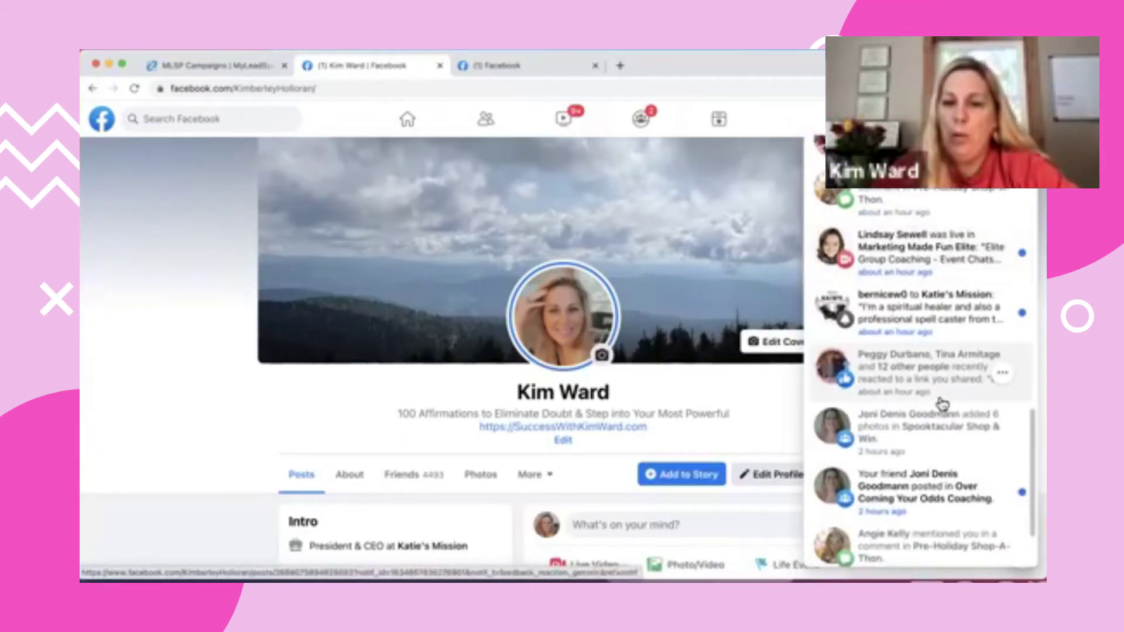
{"action": "scroll", "coordinate": [941, 404], "scroll_direction": "down", "scroll_amount": 3}
{"action": "scroll", "coordinate": [945, 448], "scroll_direction": "down", "scroll_amount": 3}
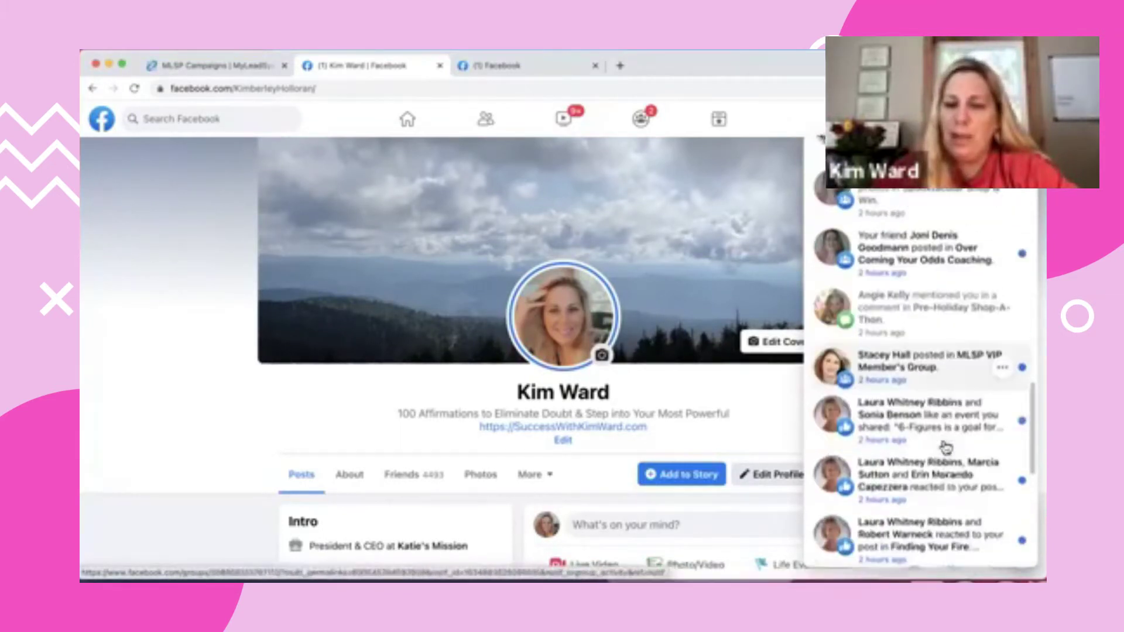
{"action": "scroll", "coordinate": [947, 451], "scroll_direction": "down", "scroll_amount": 2}
{"action": "scroll", "coordinate": [949, 456], "scroll_direction": "down", "scroll_amount": 5}
{"action": "scroll", "coordinate": [949, 456], "scroll_direction": "down", "scroll_amount": 3}
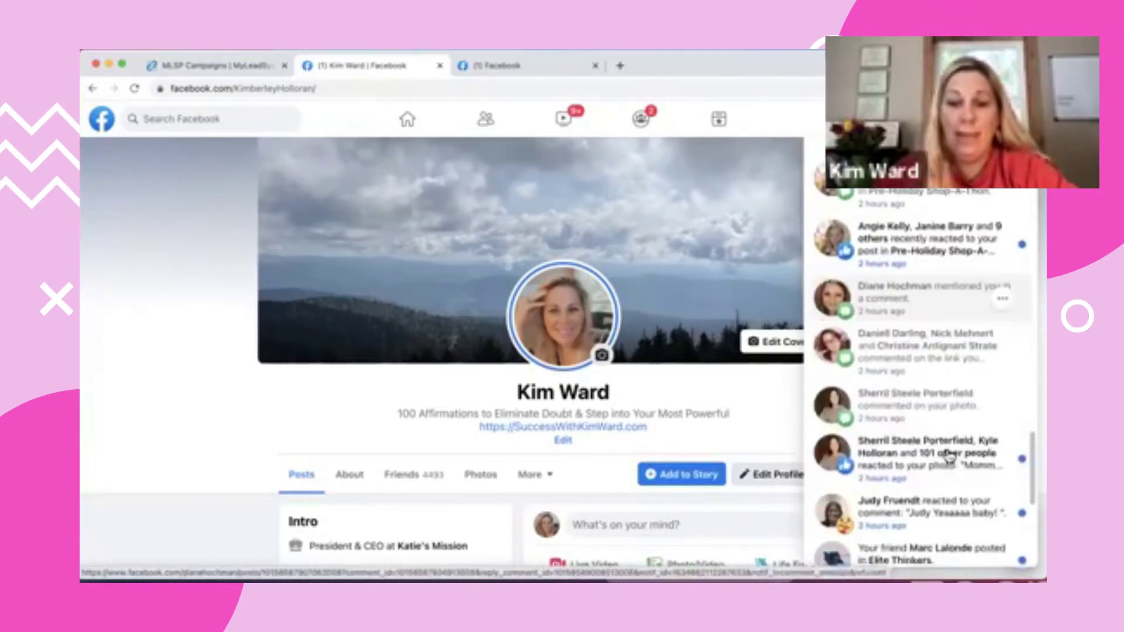
{"action": "scroll", "coordinate": [949, 456], "scroll_direction": "down", "scroll_amount": 4}
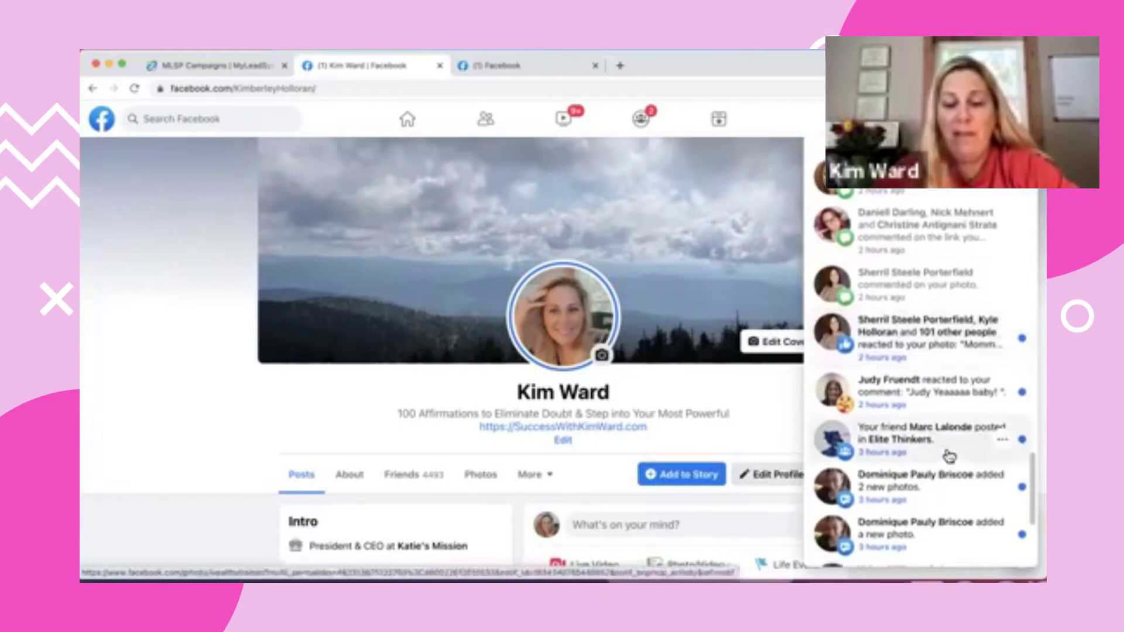
{"action": "scroll", "coordinate": [949, 456], "scroll_direction": "down", "scroll_amount": 1}
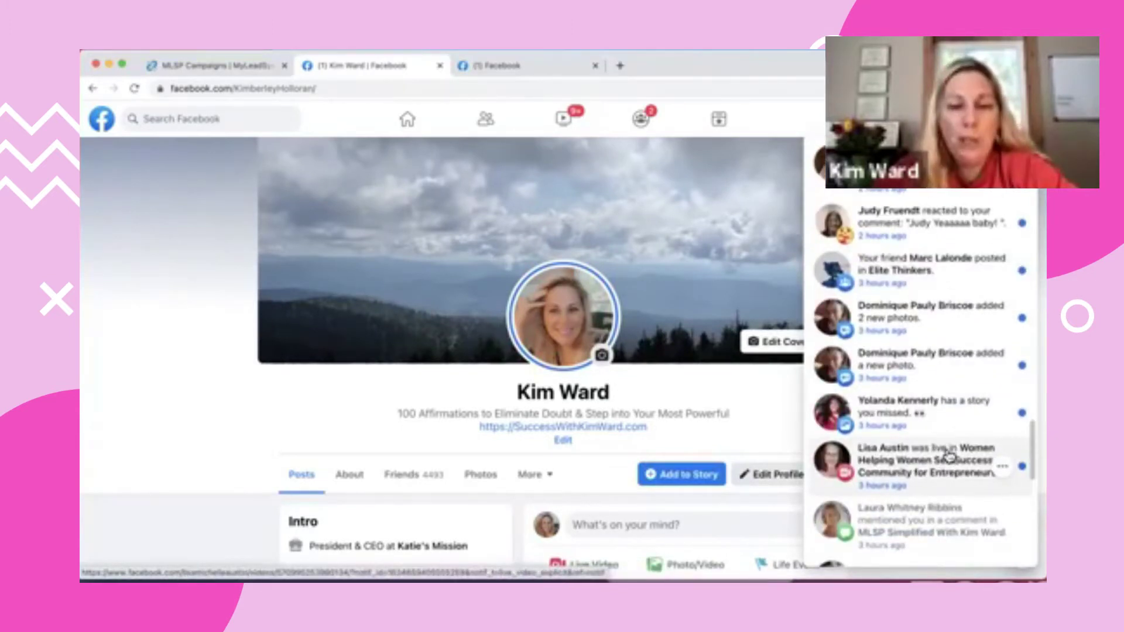
{"action": "scroll", "coordinate": [948, 456], "scroll_direction": "down", "scroll_amount": 3}
{"action": "scroll", "coordinate": [949, 456], "scroll_direction": "down", "scroll_amount": 6}
{"action": "scroll", "coordinate": [949, 456], "scroll_direction": "down", "scroll_amount": 2}
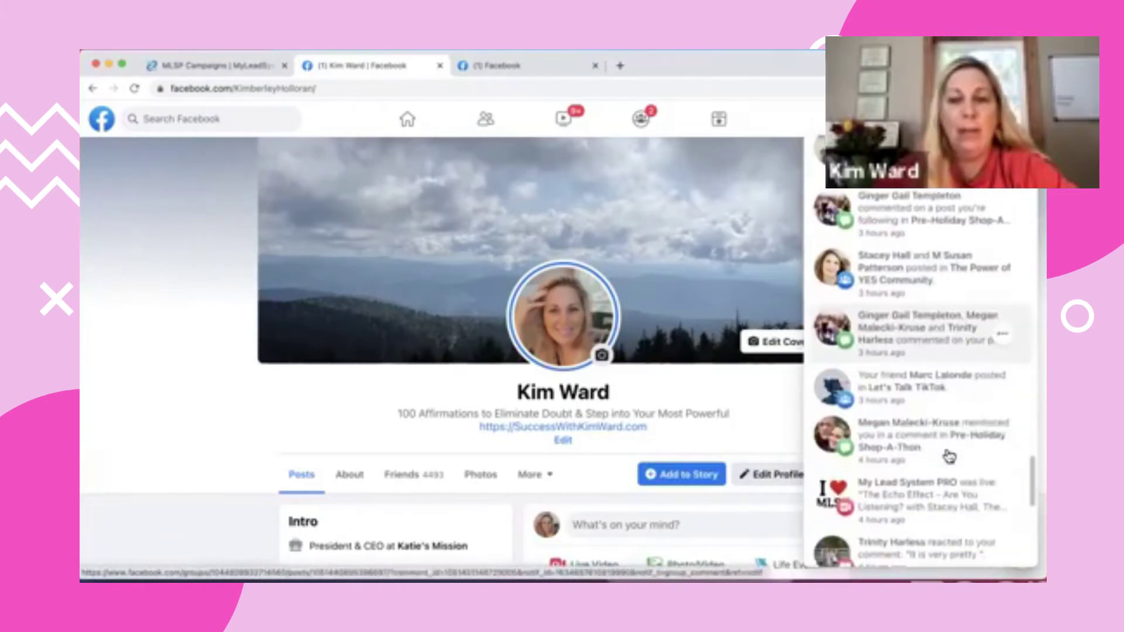
{"action": "scroll", "coordinate": [949, 456], "scroll_direction": "down", "scroll_amount": 4}
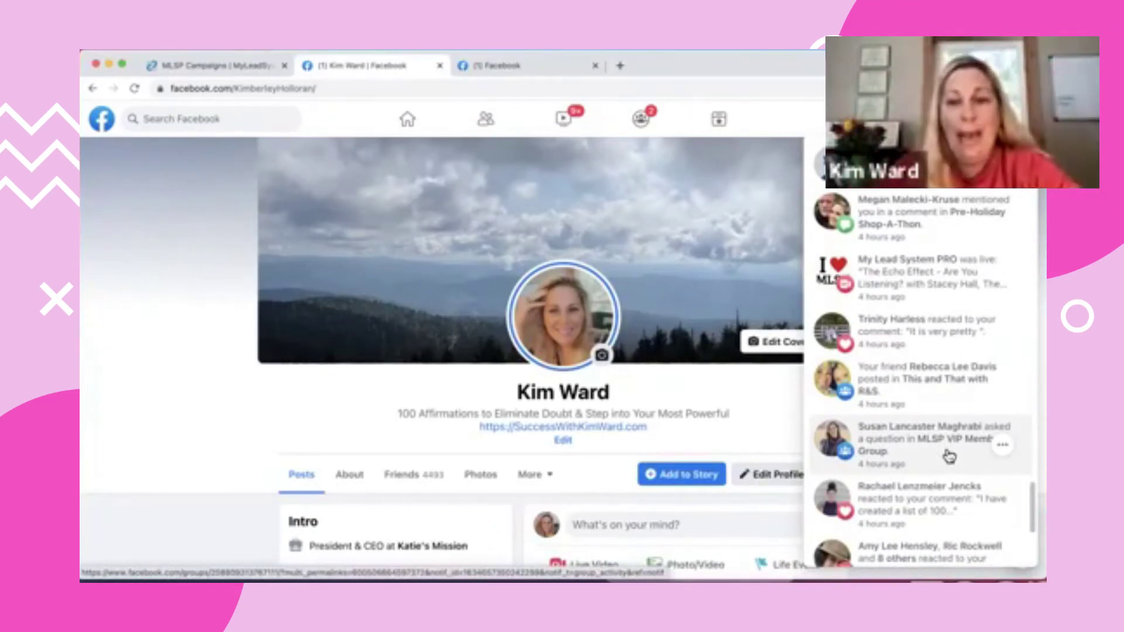
{"action": "scroll", "coordinate": [948, 456], "scroll_direction": "down", "scroll_amount": 2}
{"action": "scroll", "coordinate": [949, 455], "scroll_direction": "down", "scroll_amount": 6}
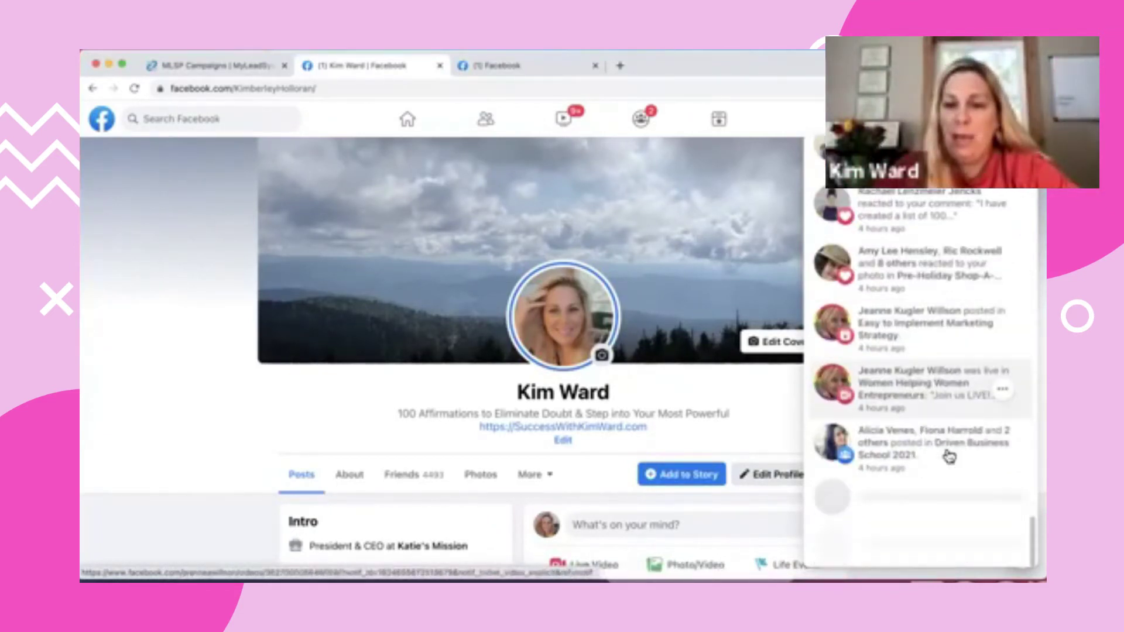
{"action": "scroll", "coordinate": [949, 455], "scroll_direction": "down", "scroll_amount": 3}
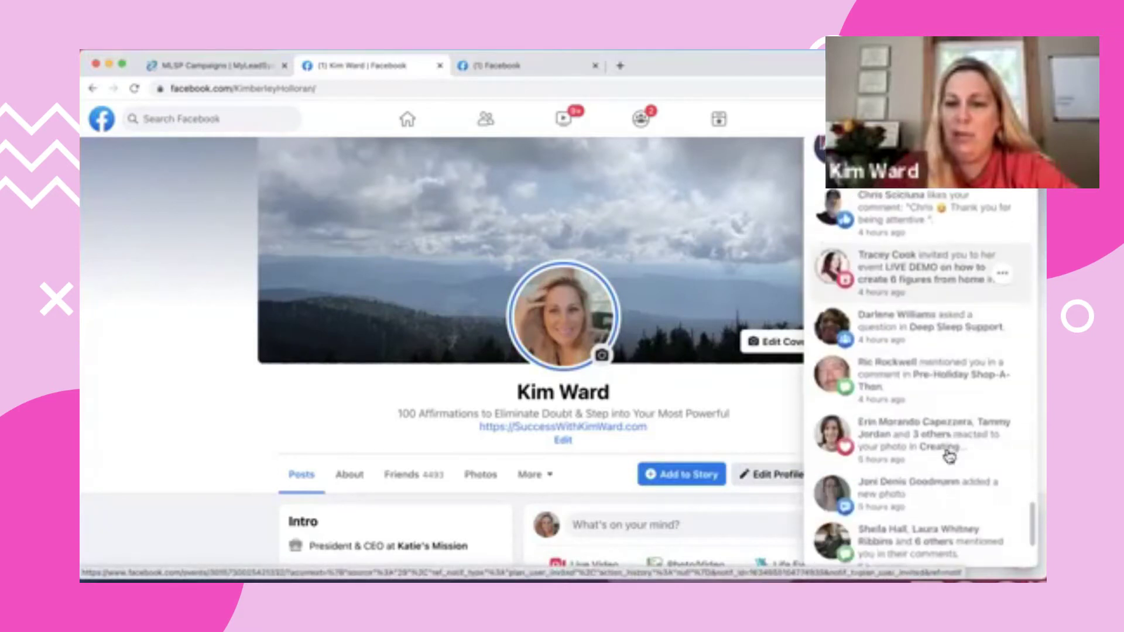
{"action": "scroll", "coordinate": [948, 456], "scroll_direction": "down", "scroll_amount": 6}
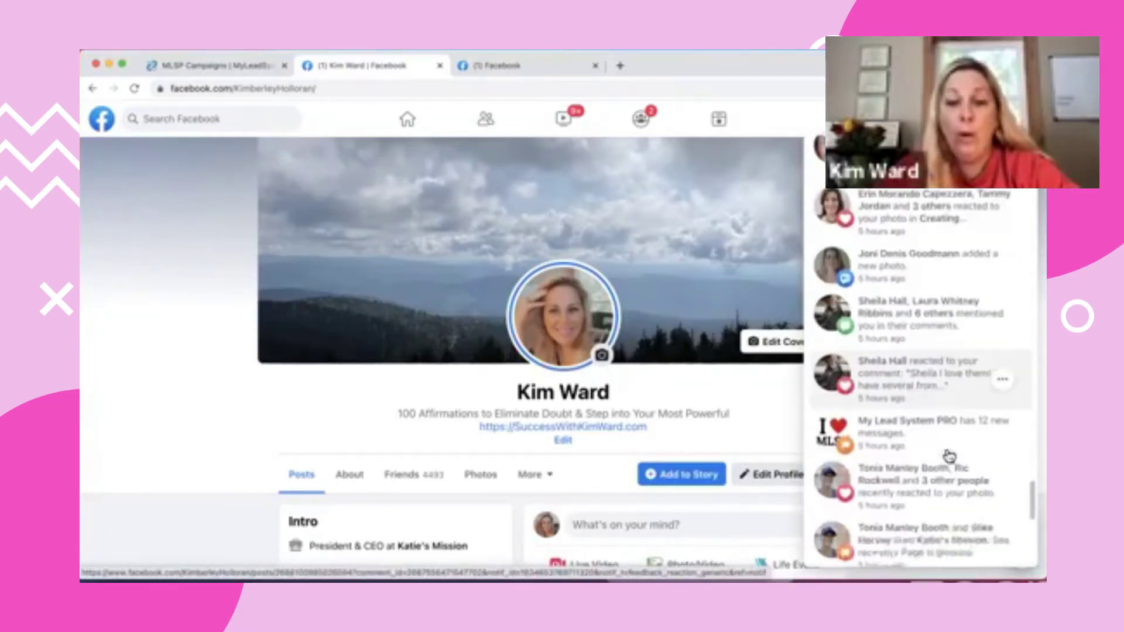
{"action": "left_click", "coordinate": [949, 456]}
{"action": "key", "text": "super+bracketleft"}
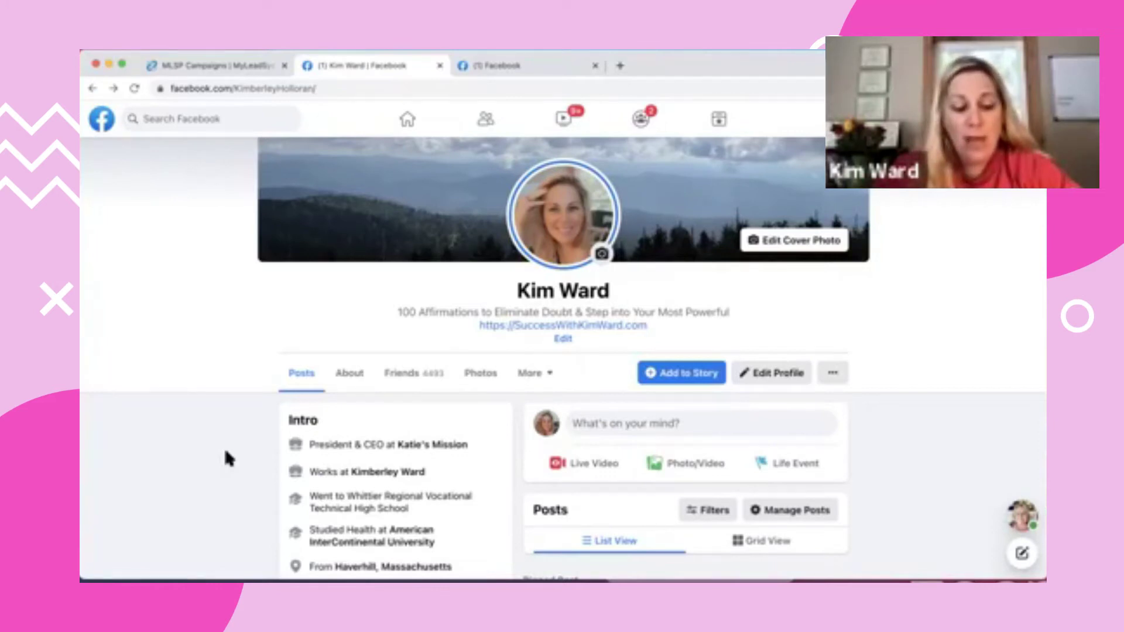
Switch to MyLeadSystemPRO and open the Generic Lead Generation Campaigns page at its campaign list
{"action": "left_click", "coordinate": [210, 67]}
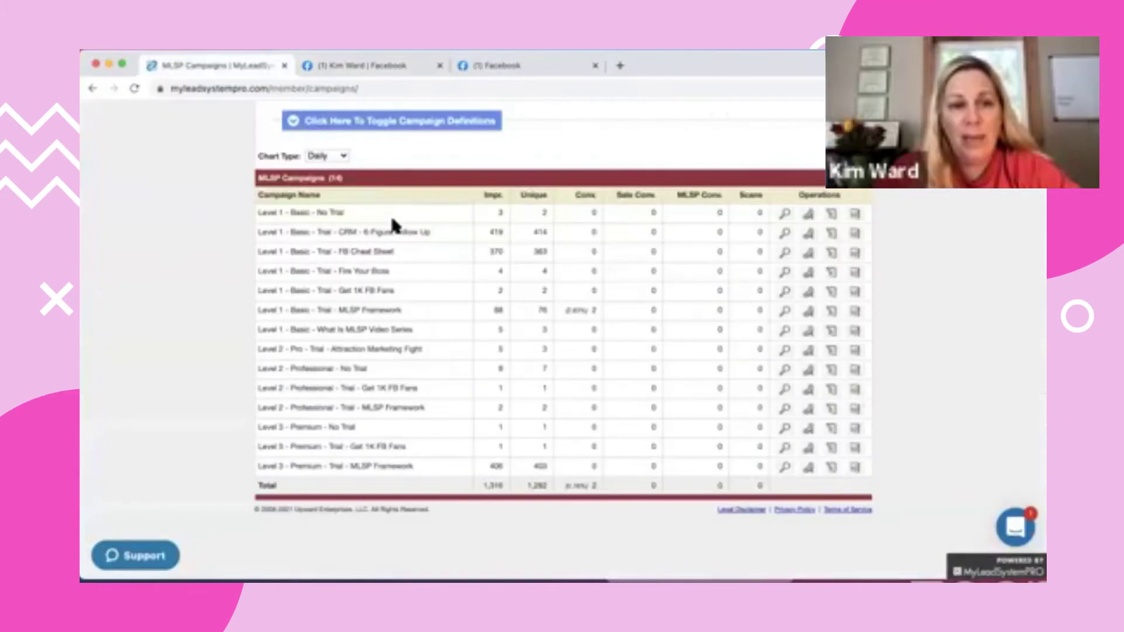
{"action": "scroll", "coordinate": [392, 225], "scroll_direction": "up", "scroll_amount": 15}
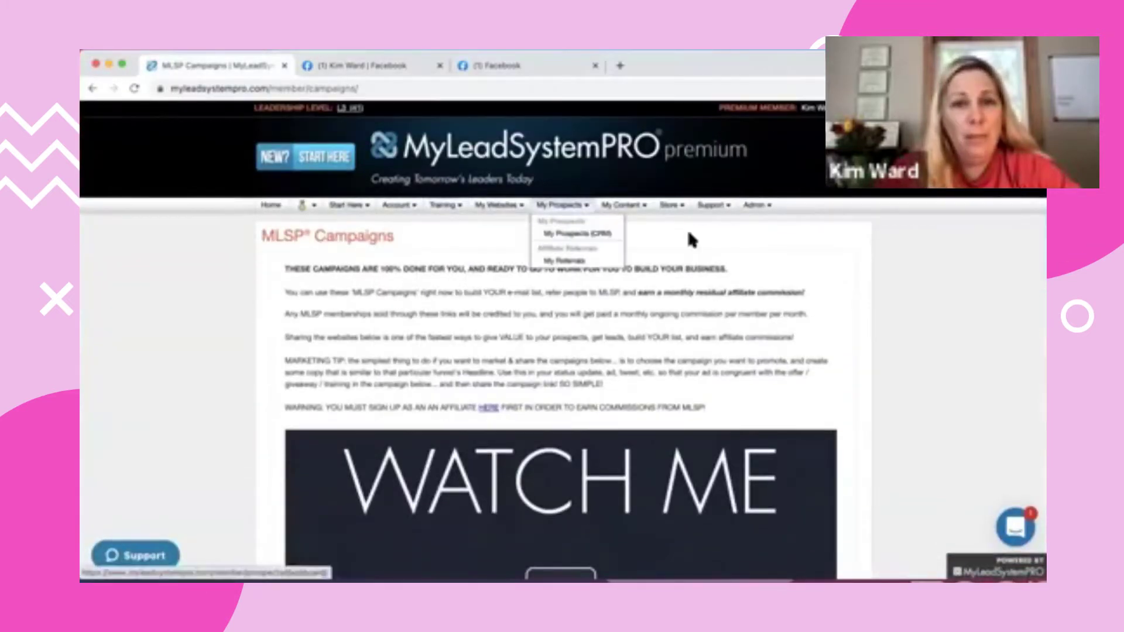
{"action": "mouse_move", "coordinate": [566, 212]}
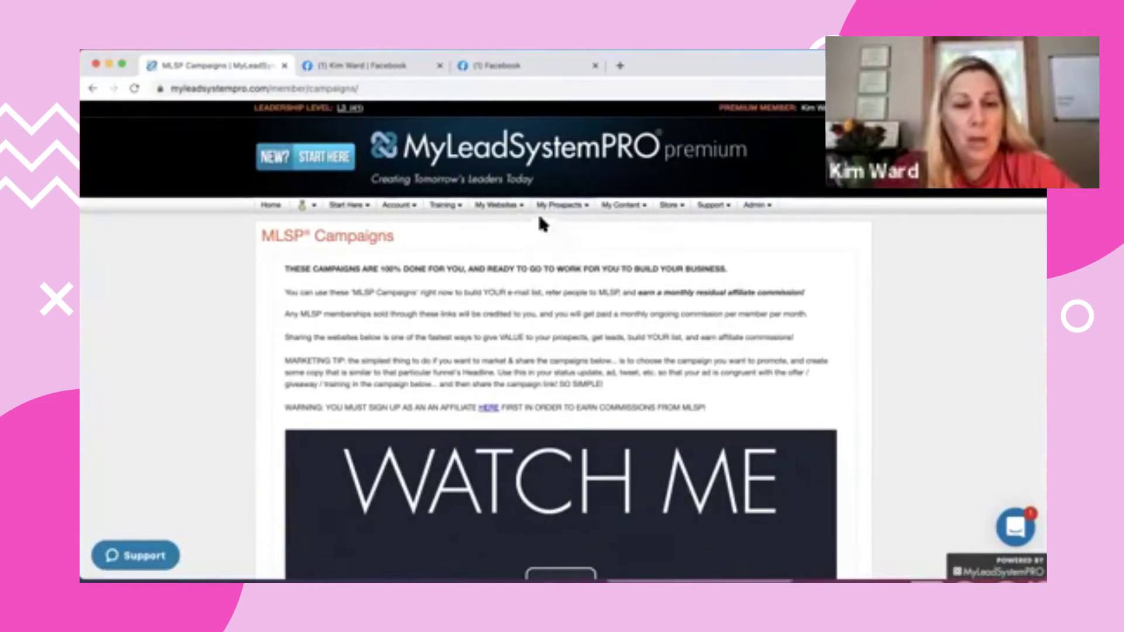
{"action": "mouse_move", "coordinate": [503, 206]}
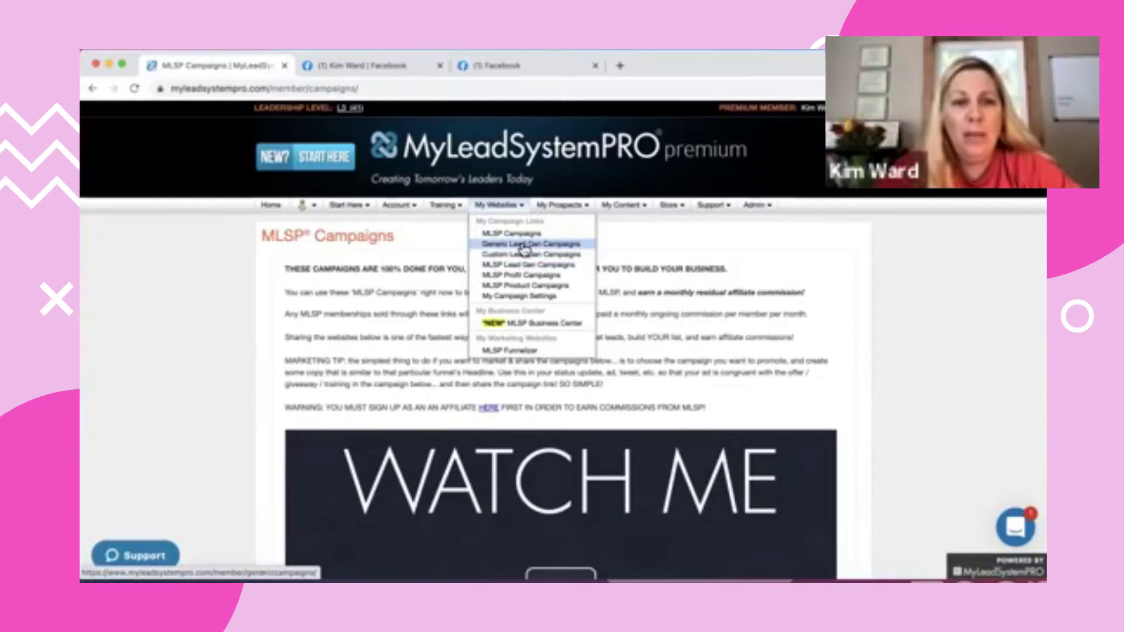
{"action": "left_click", "coordinate": [522, 245]}
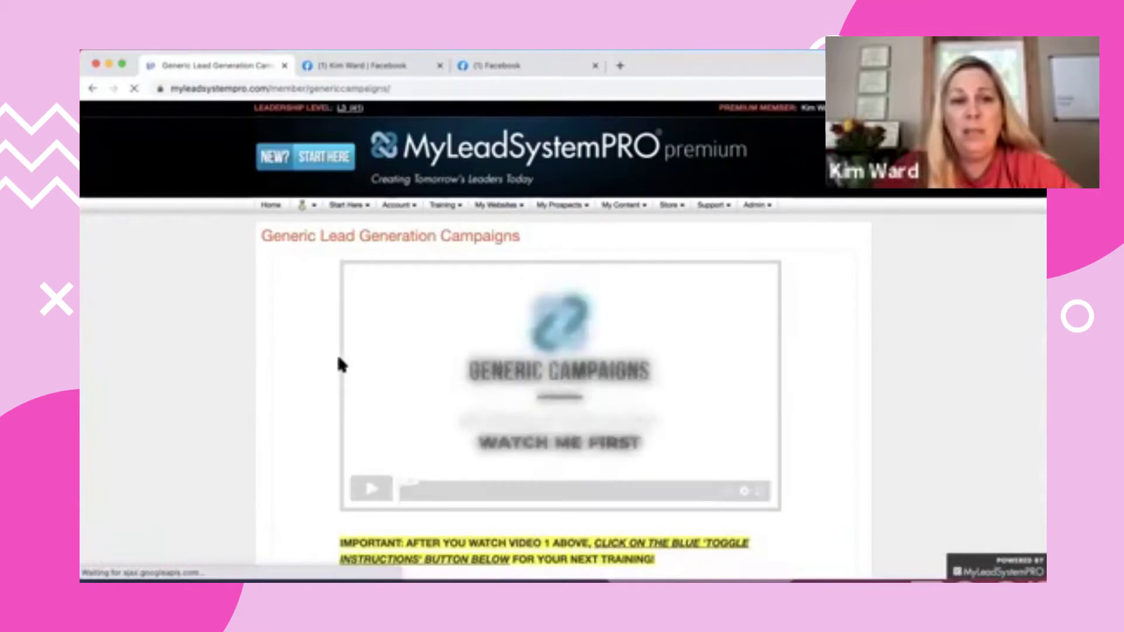
{"action": "scroll", "coordinate": [306, 376], "scroll_direction": "down", "scroll_amount": 1}
{"action": "scroll", "coordinate": [306, 376], "scroll_direction": "down", "scroll_amount": 15}
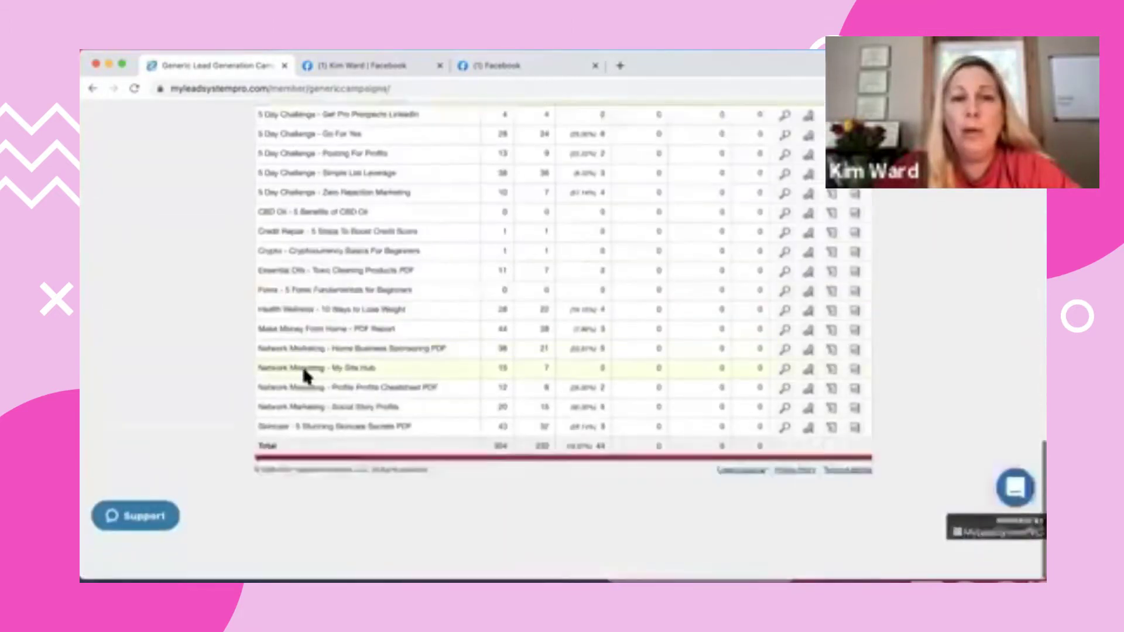
{"action": "scroll", "coordinate": [305, 375], "scroll_direction": "down", "scroll_amount": 1}
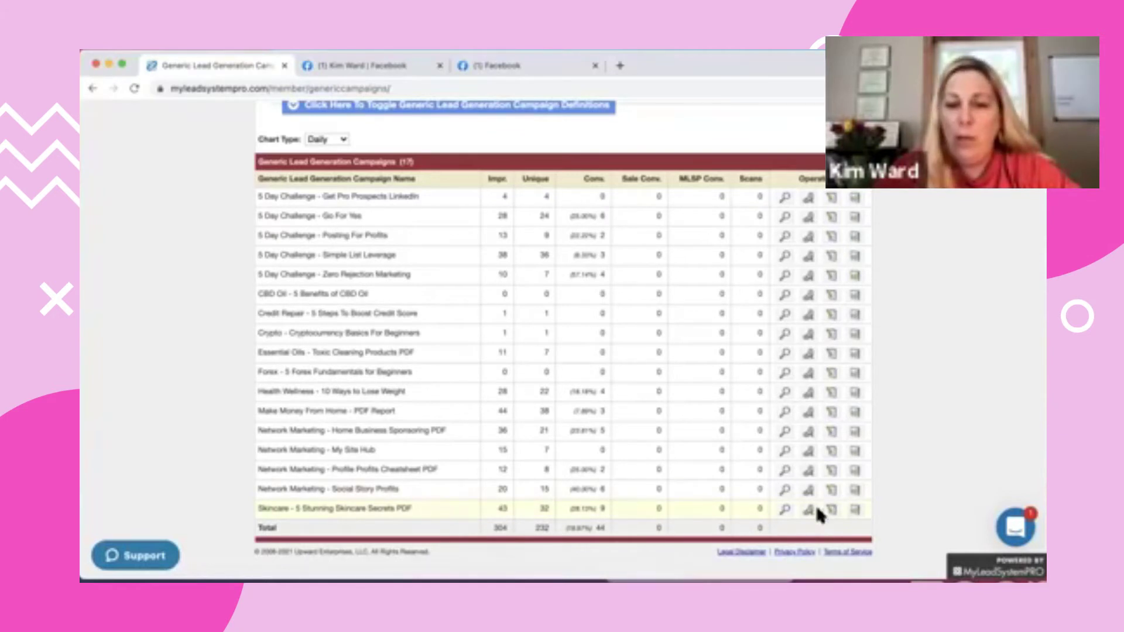
Copy the capture page link of the Skincare - 5 Stunning Skincare Secrets PDF campaign and open it in a new browser tab
{"action": "left_click", "coordinate": [783, 511]}
{"action": "left_click", "coordinate": [583, 307]}
{"action": "key", "text": "super+c"}
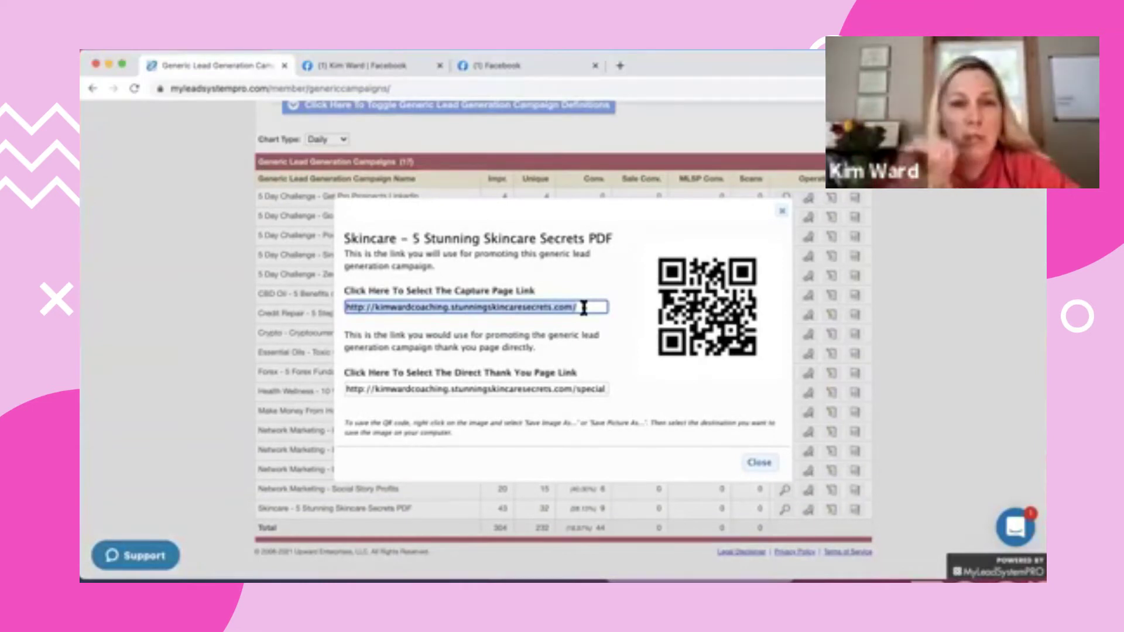
{"action": "left_click", "coordinate": [619, 66]}
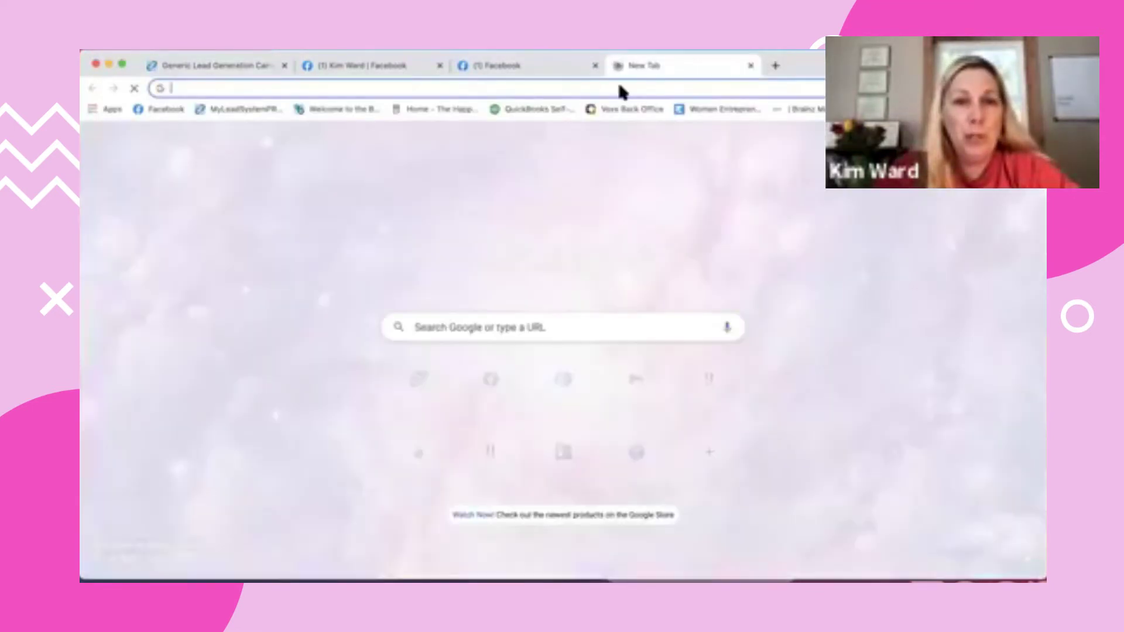
{"action": "key", "text": "super+v"}
{"action": "key", "text": "Return"}
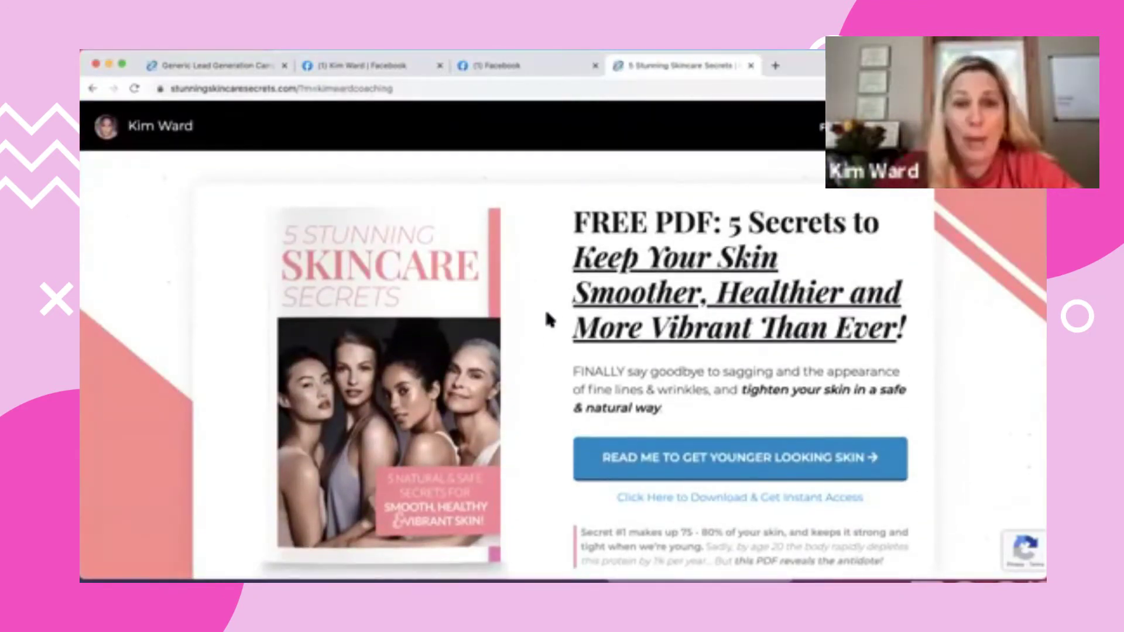
Look over the skincare capture page and view its name and e-mail opt-in form, closing it without submitting
{"action": "scroll", "coordinate": [546, 312], "scroll_direction": "down", "scroll_amount": 5}
{"action": "scroll", "coordinate": [546, 315], "scroll_direction": "up", "scroll_amount": 5}
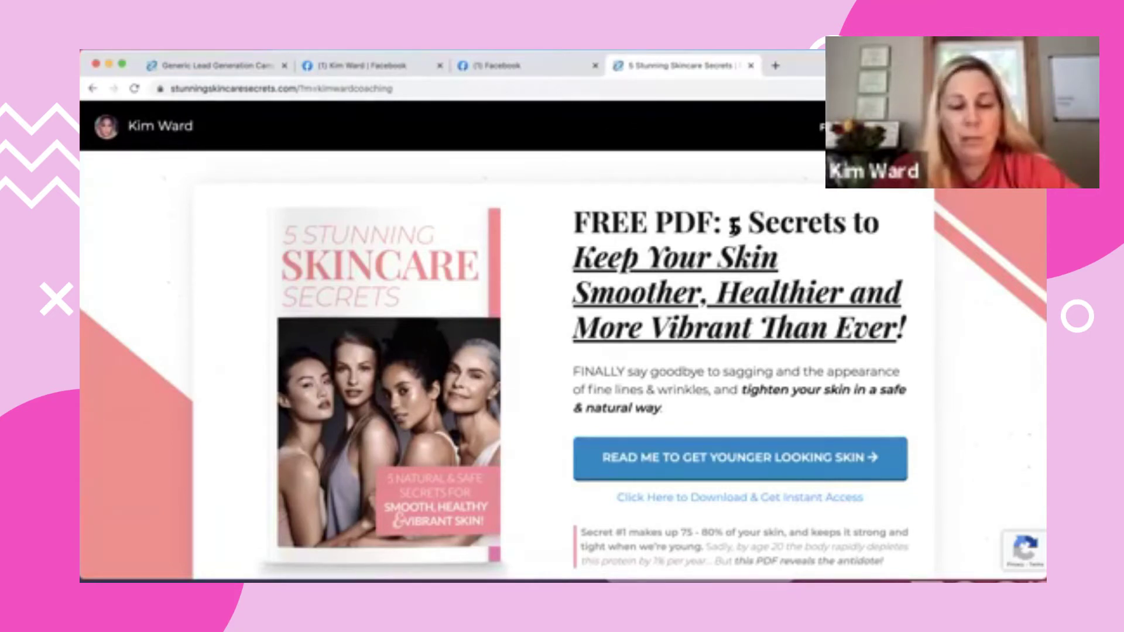
{"action": "scroll", "coordinate": [736, 300], "scroll_direction": "down", "scroll_amount": 3}
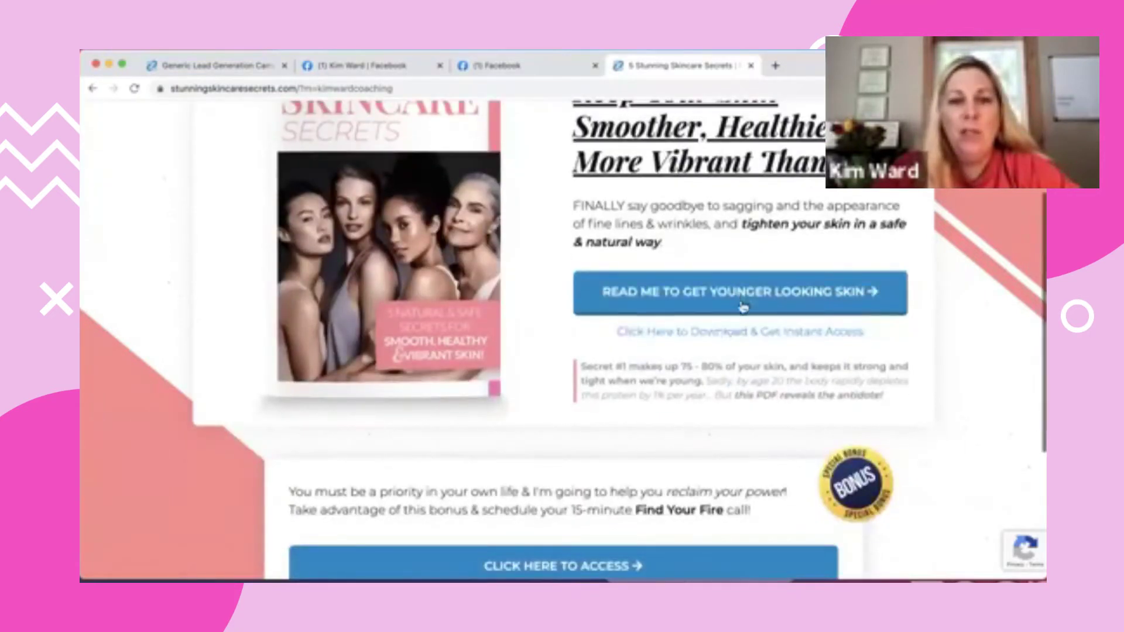
{"action": "left_click", "coordinate": [736, 286]}
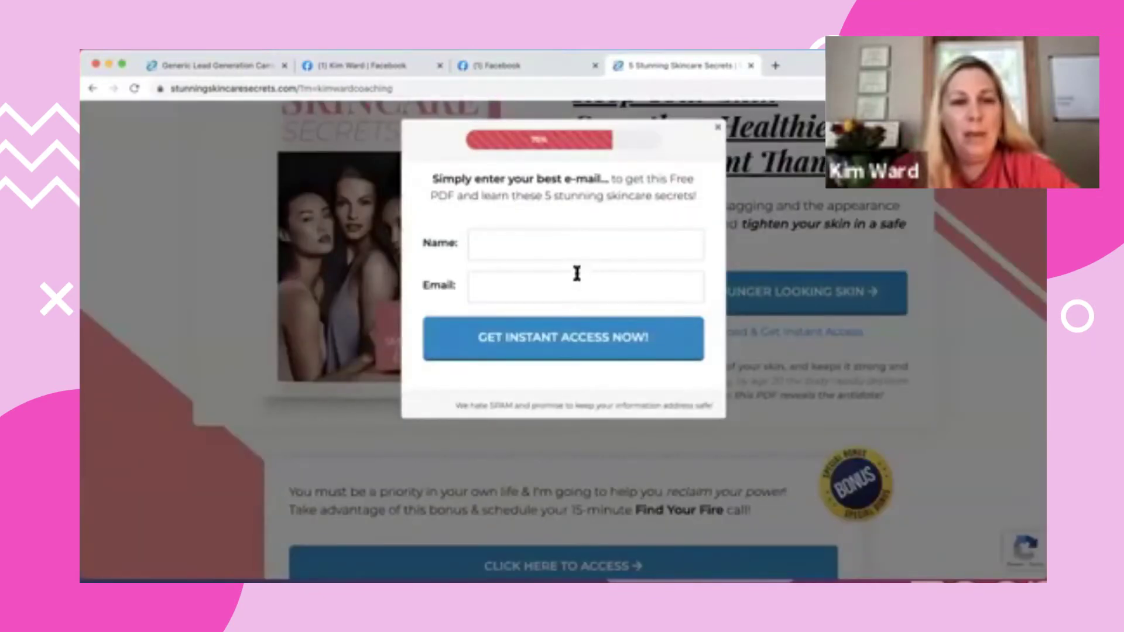
{"action": "left_click", "coordinate": [575, 249]}
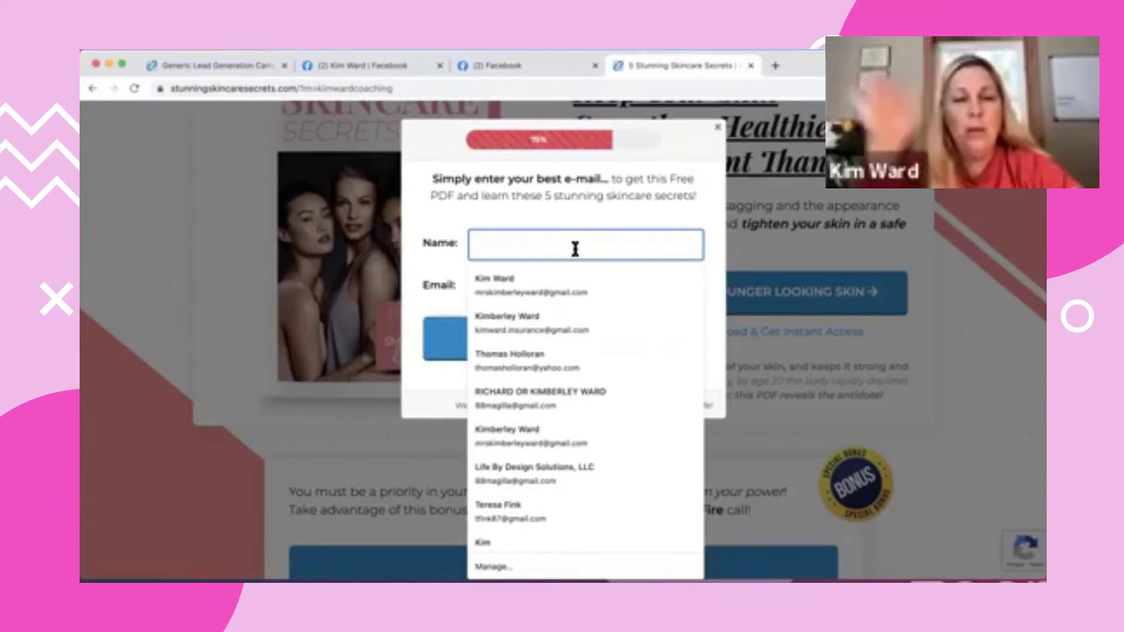
{"action": "left_click", "coordinate": [717, 126]}
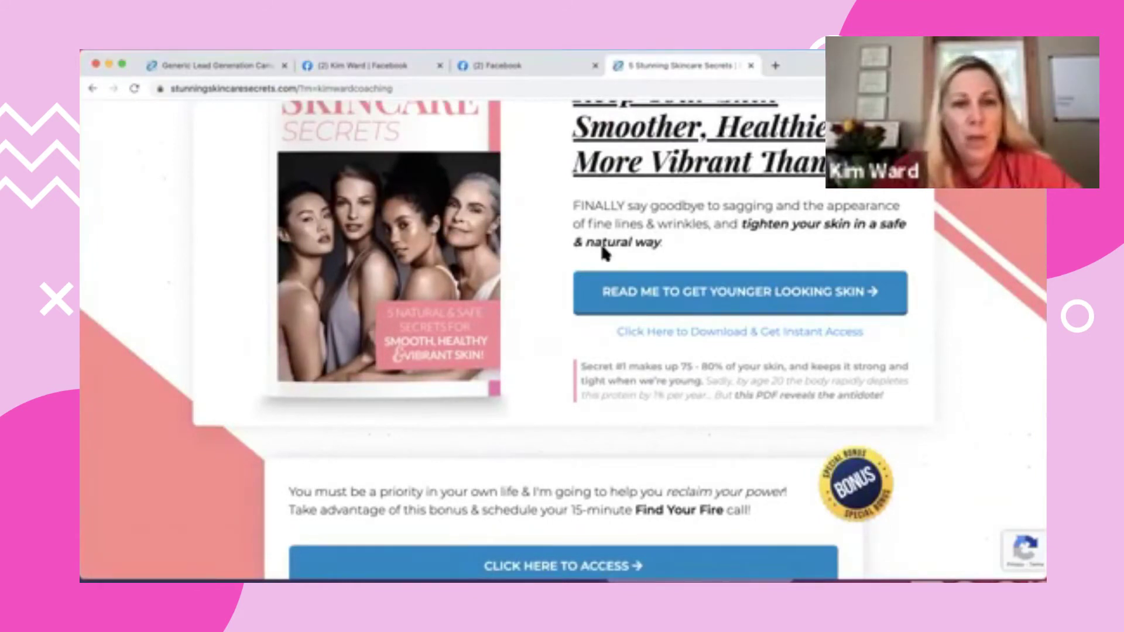
Highlight the 15-minute Find Your Fire call offer in the capture page's bonus section and return to the page's beginning
{"action": "scroll", "coordinate": [569, 293], "scroll_direction": "down", "scroll_amount": 4}
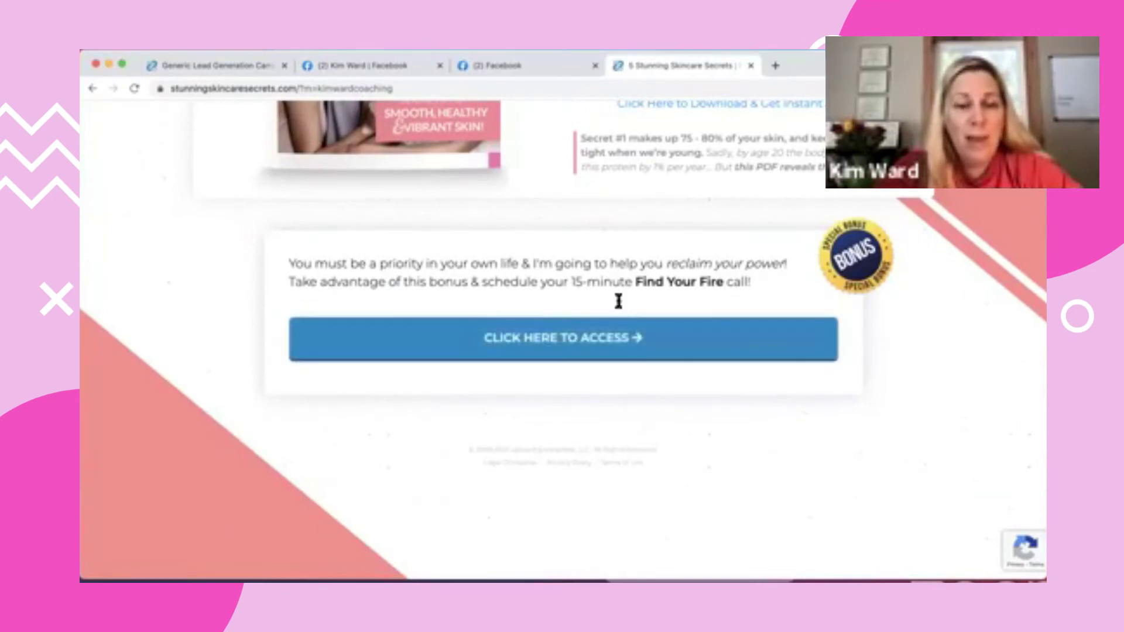
{"action": "left_click_drag", "start_coordinate": [570, 282], "coordinate": [722, 281]}
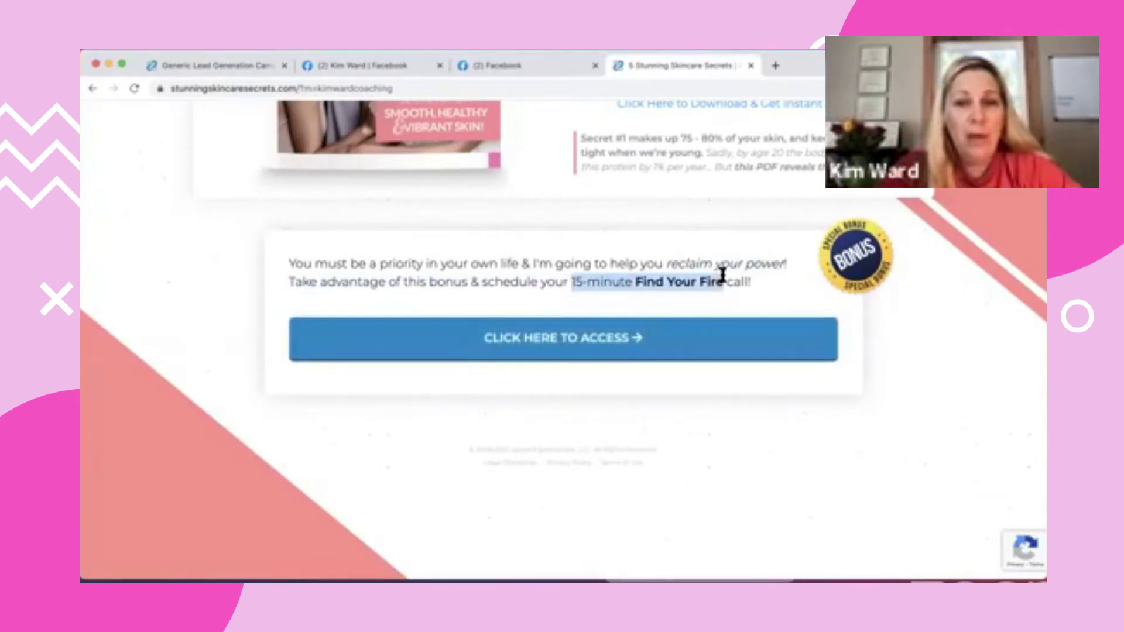
{"action": "scroll", "coordinate": [550, 285], "scroll_direction": "up", "scroll_amount": 10}
{"action": "scroll", "coordinate": [553, 285], "scroll_direction": "down", "scroll_amount": 5}
{"action": "scroll", "coordinate": [561, 268], "scroll_direction": "up", "scroll_amount": 5}
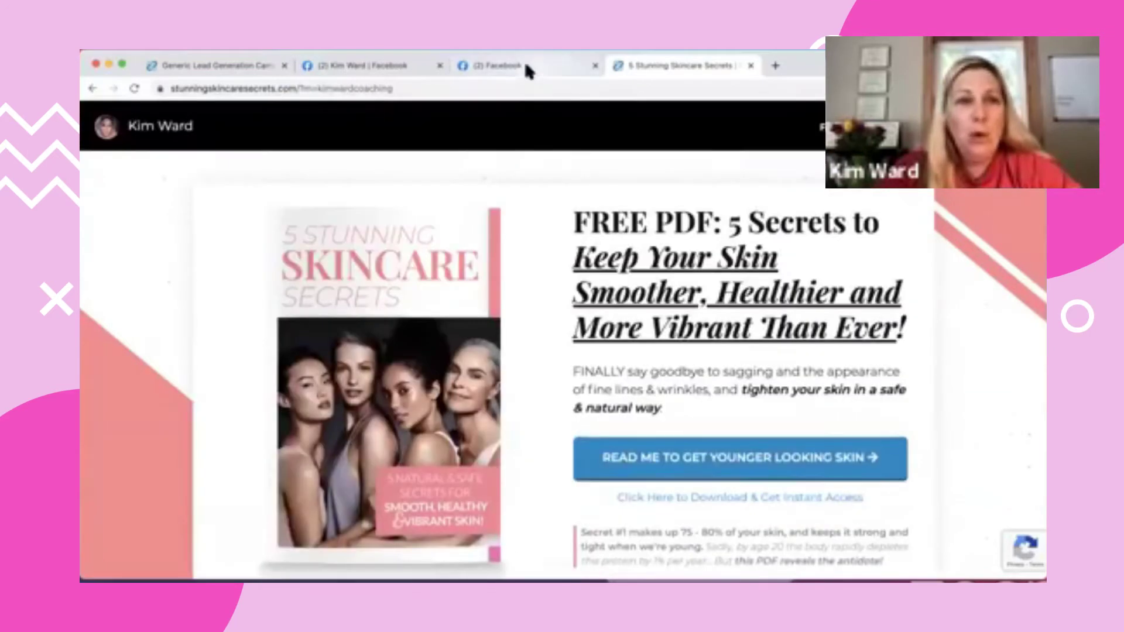
Get the skincare campaign's direct thank-you page link and load it in the tab showing the capture page
{"action": "left_click", "coordinate": [229, 64]}
{"action": "left_click", "coordinate": [483, 389]}
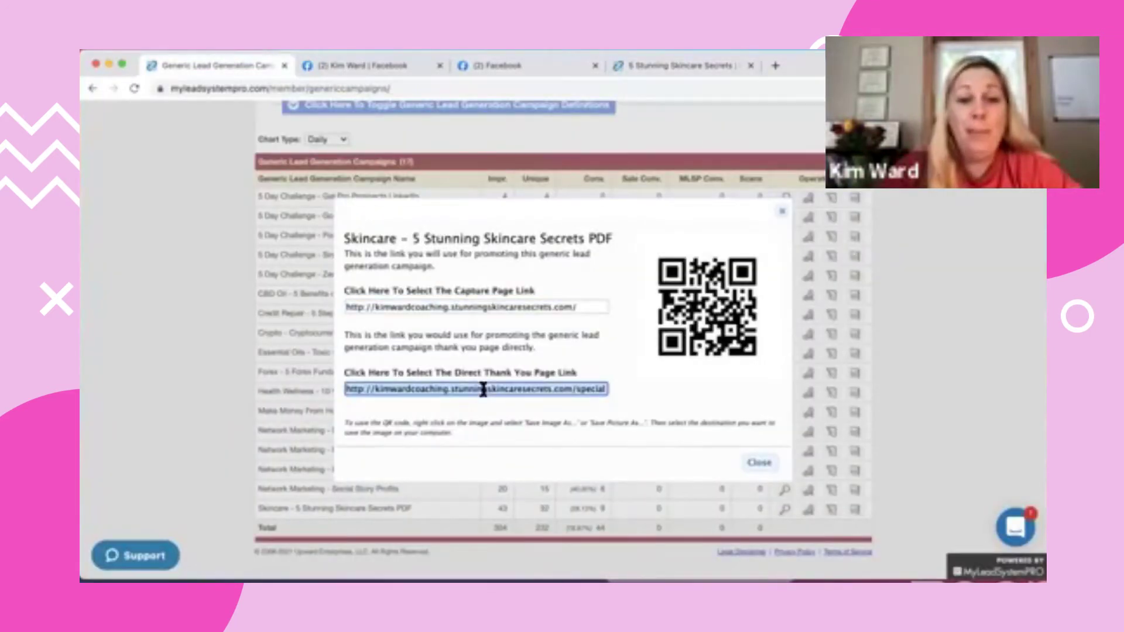
{"action": "left_click", "coordinate": [683, 64]}
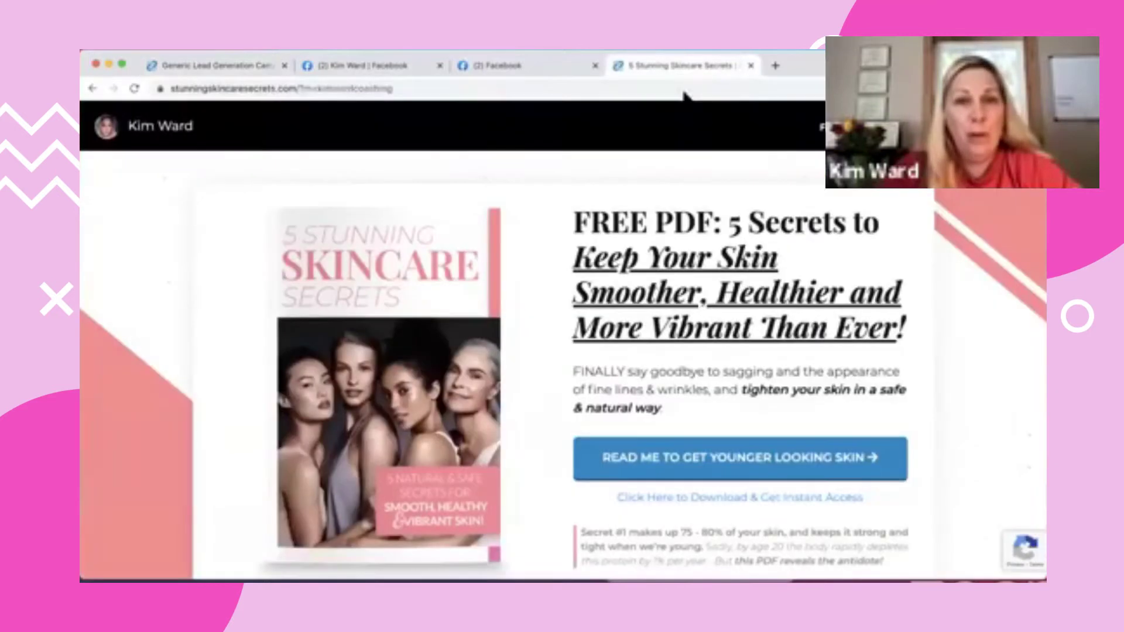
{"action": "left_click", "coordinate": [682, 89]}
{"action": "type", "text": "stunningskincaresecrets.com/thank-you?m=kimwardcoaching"}
{"action": "key", "text": "Return"}
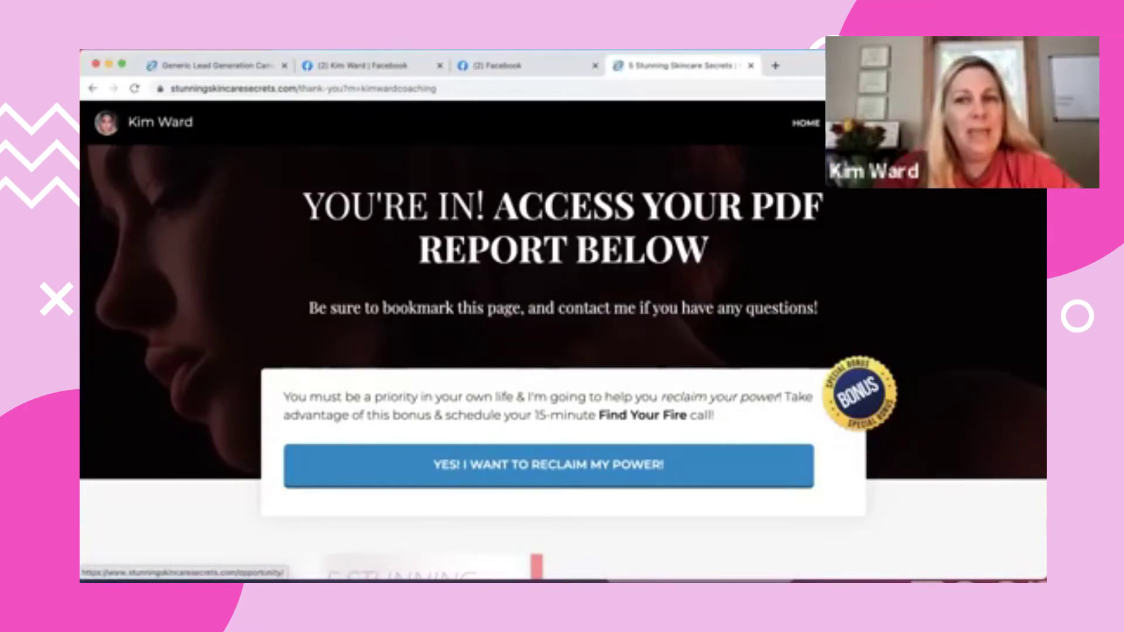
Follow the thank-you page's bonus offer to The Happy Co. product shop, look it over and close that tab
{"action": "left_click", "coordinate": [548, 465]}
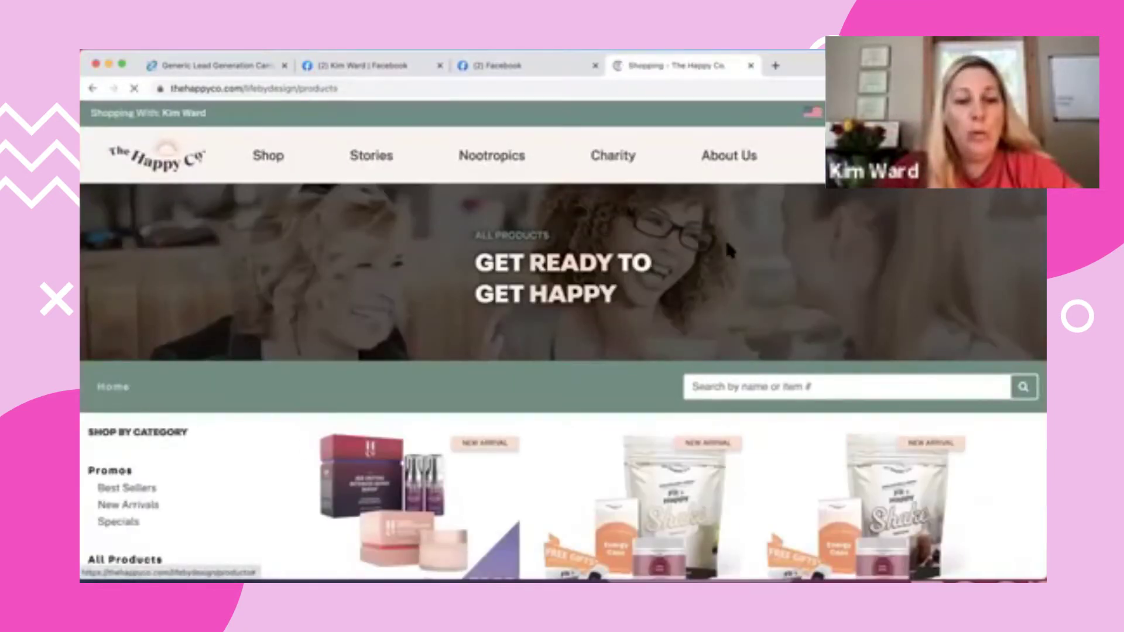
{"action": "scroll", "coordinate": [400, 324], "scroll_direction": "down", "scroll_amount": 2}
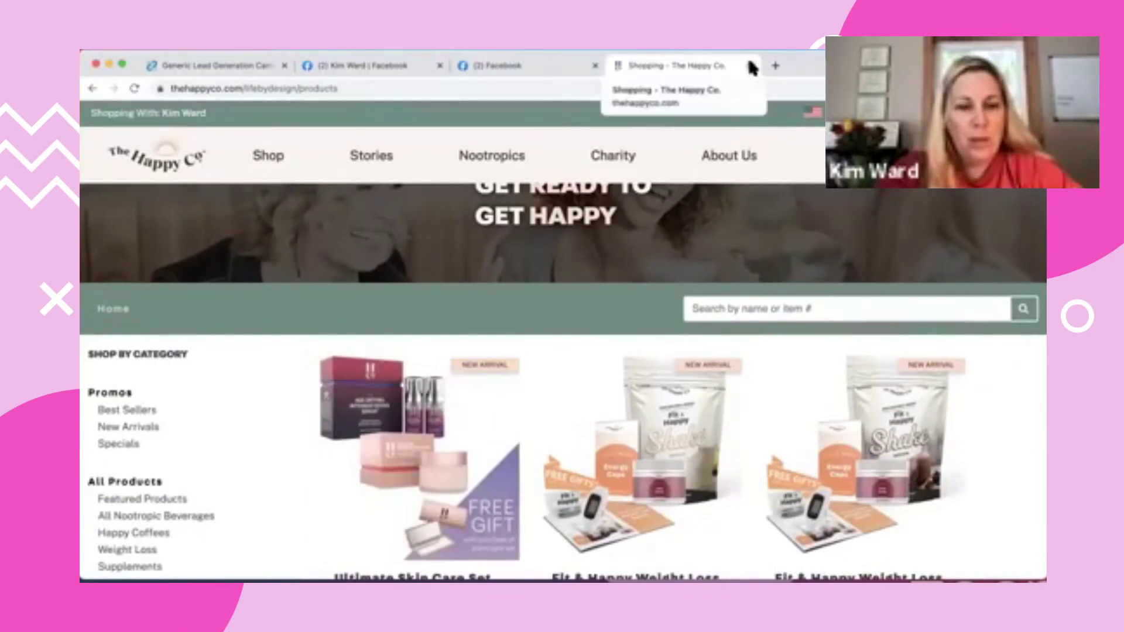
{"action": "left_click", "coordinate": [750, 65]}
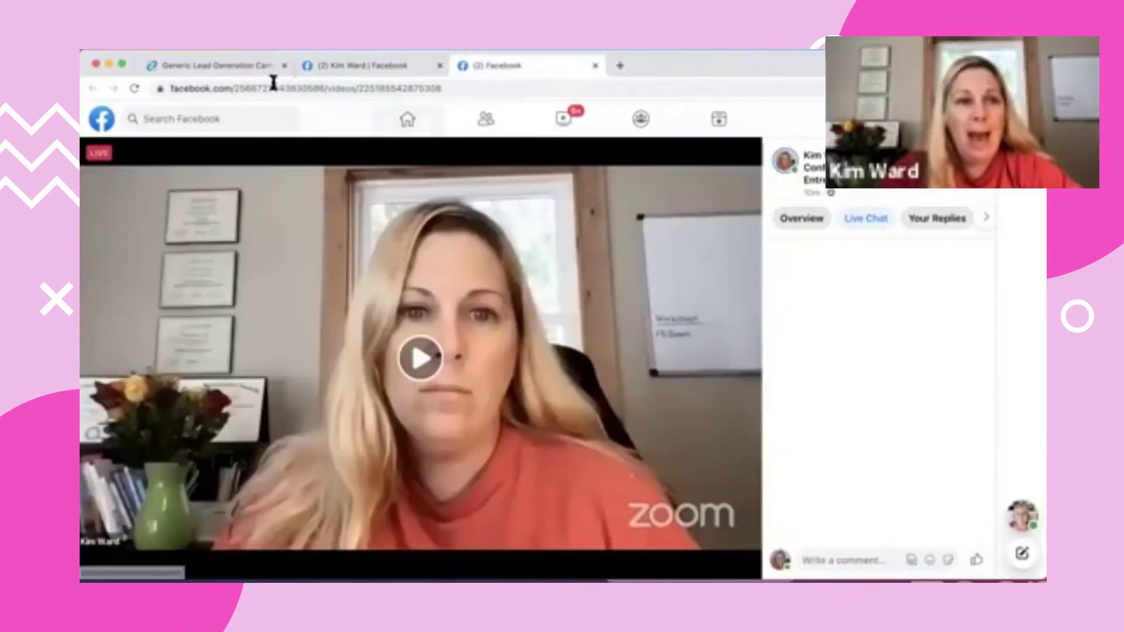
Close the skincare campaign's link dialog in MyLeadSystemPRO and open the Custom Lead Generation Campaigns page at its campaign list
{"action": "left_click", "coordinate": [246, 68]}
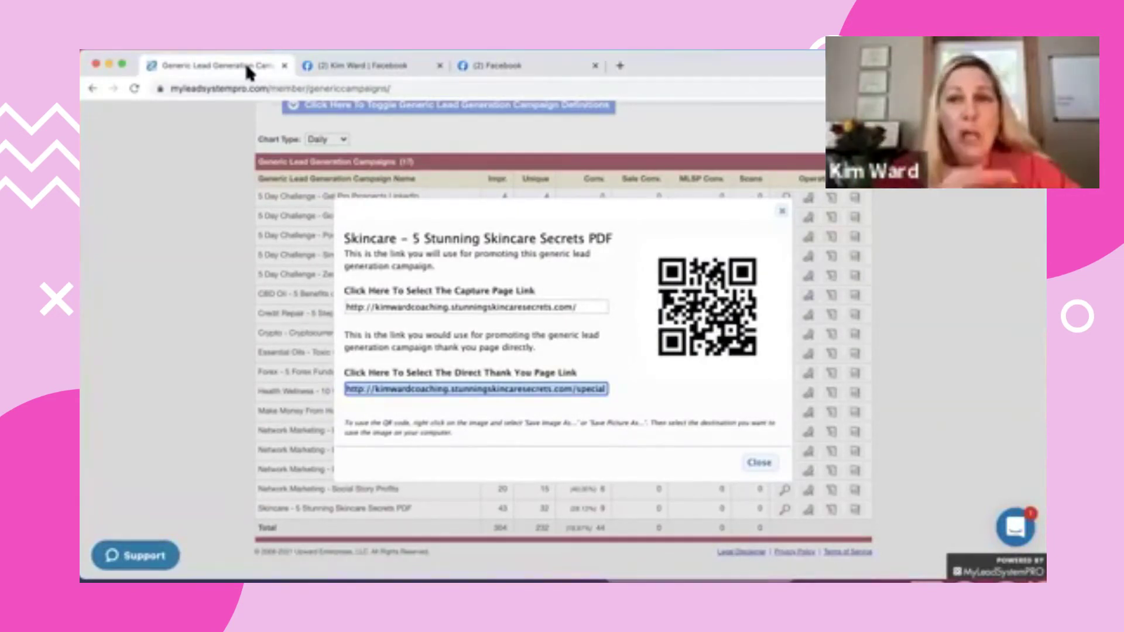
{"action": "left_click", "coordinate": [757, 463]}
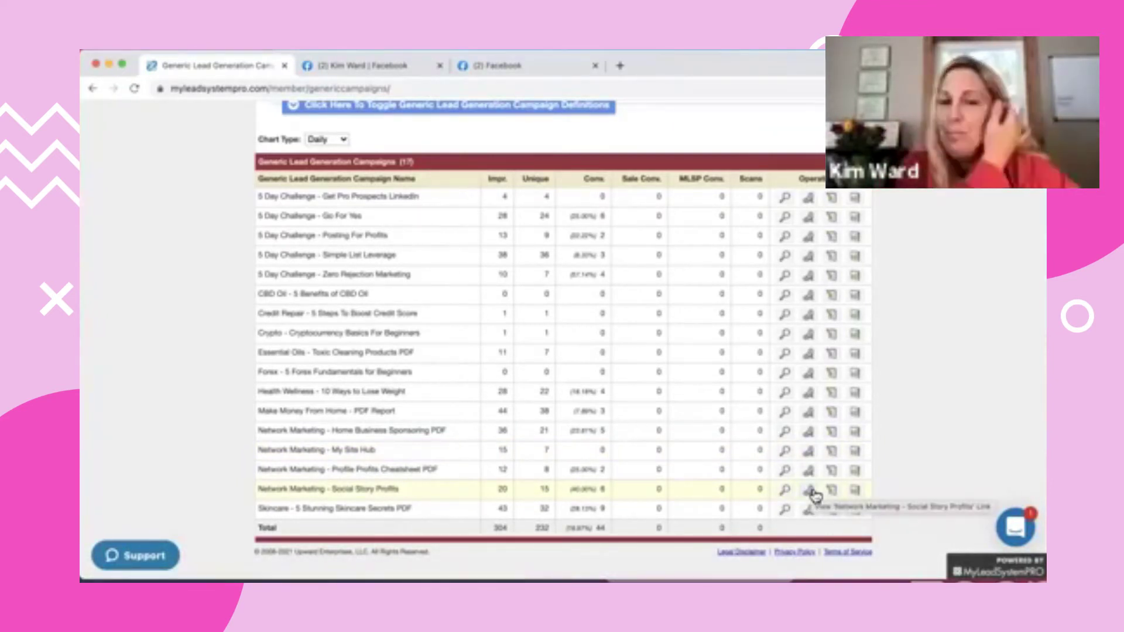
{"action": "scroll", "coordinate": [755, 453], "scroll_direction": "up", "scroll_amount": 10}
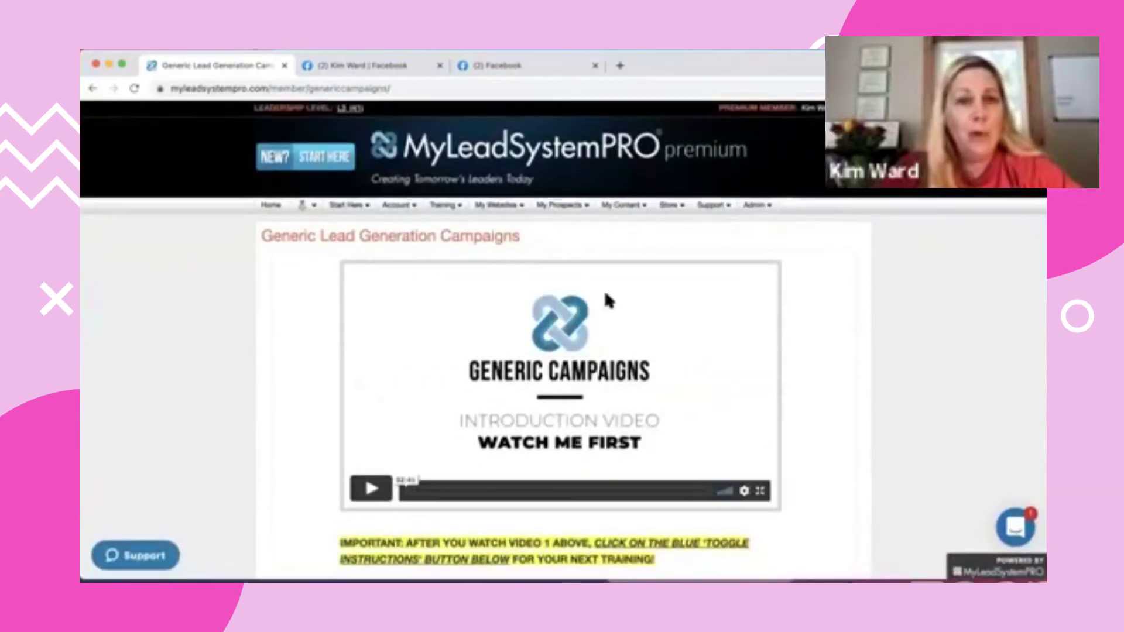
{"action": "left_click", "coordinate": [521, 207]}
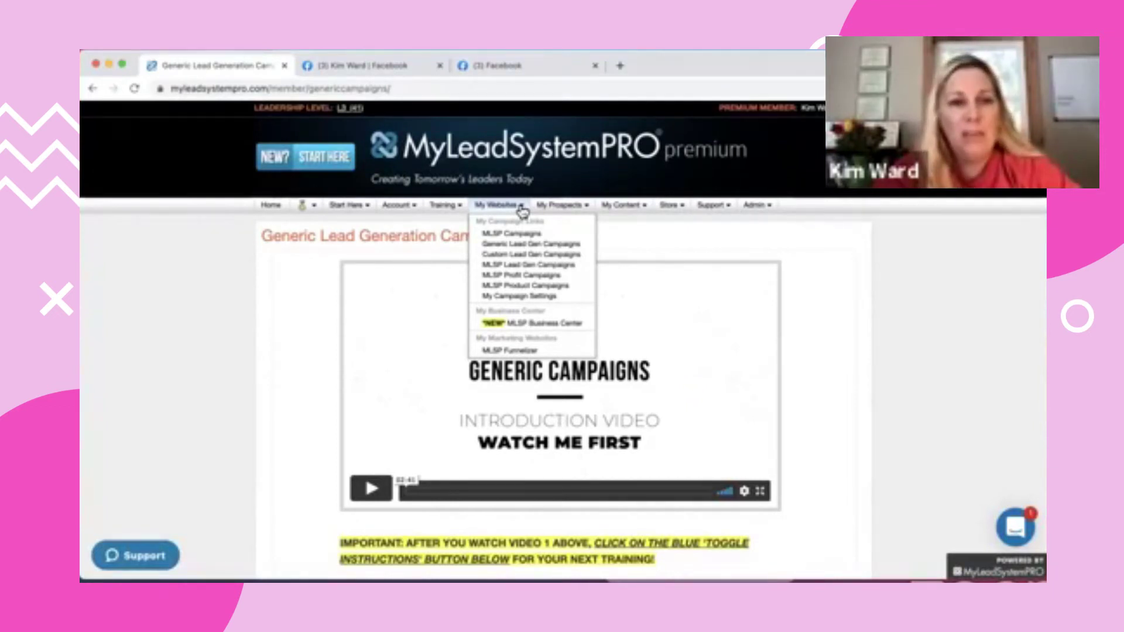
{"action": "left_click", "coordinate": [529, 256]}
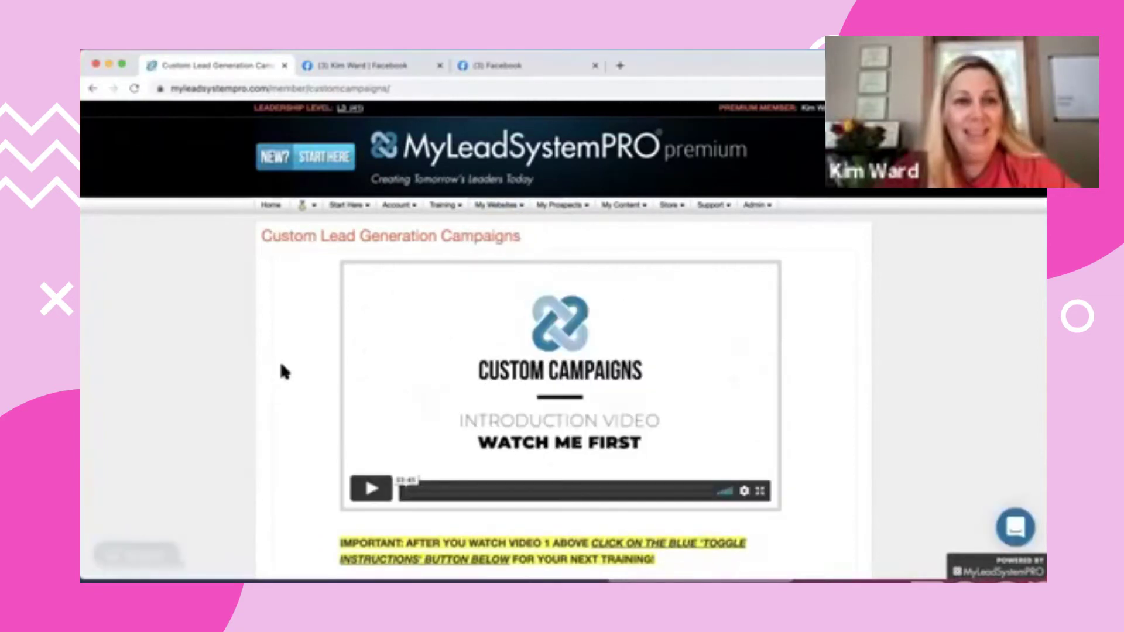
{"action": "scroll", "coordinate": [284, 371], "scroll_direction": "down", "scroll_amount": 5}
{"action": "scroll", "coordinate": [284, 371], "scroll_direction": "down", "scroll_amount": 10}
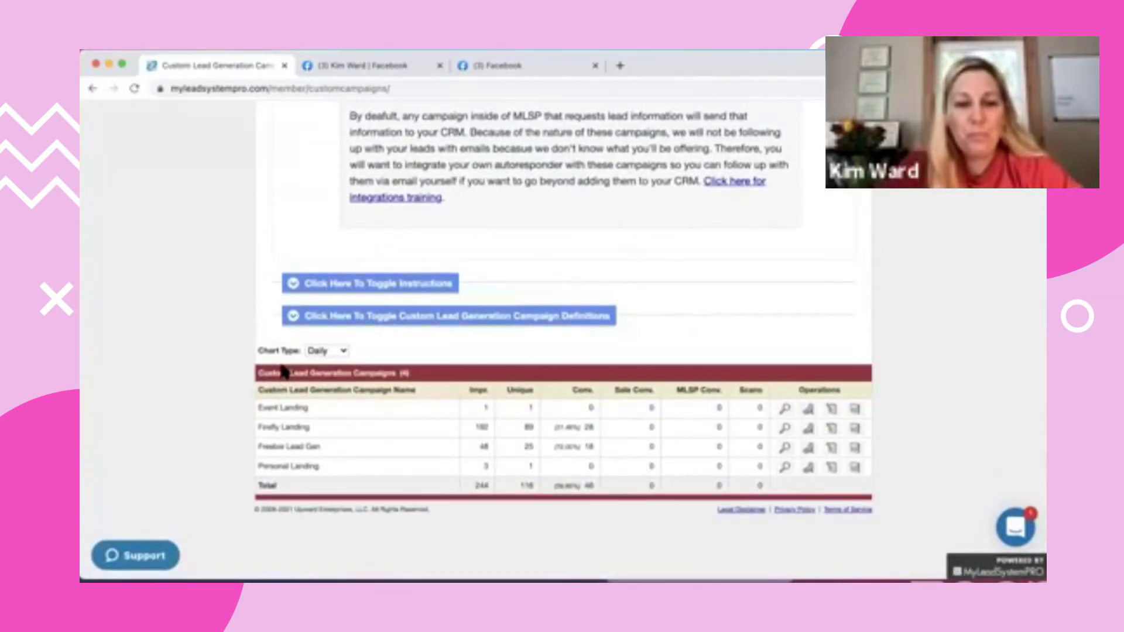
Highlight the Freebie Lead Gen campaign in the custom campaigns list and open its landing page
{"action": "left_click_drag", "start_coordinate": [323, 446], "coordinate": [266, 445]}
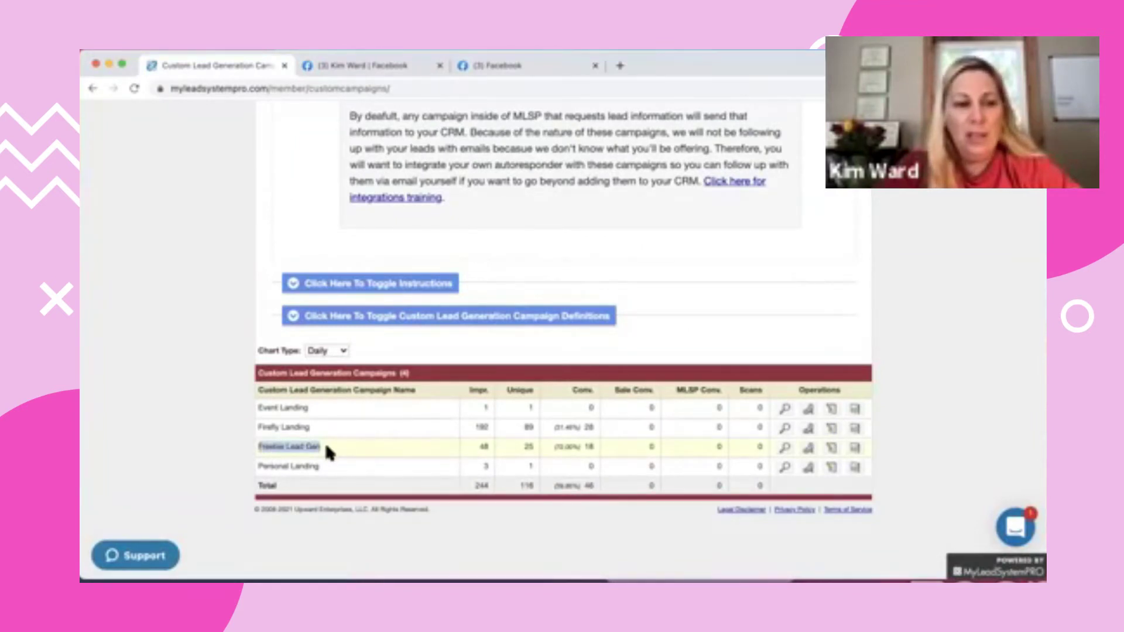
{"action": "left_click", "coordinate": [327, 447]}
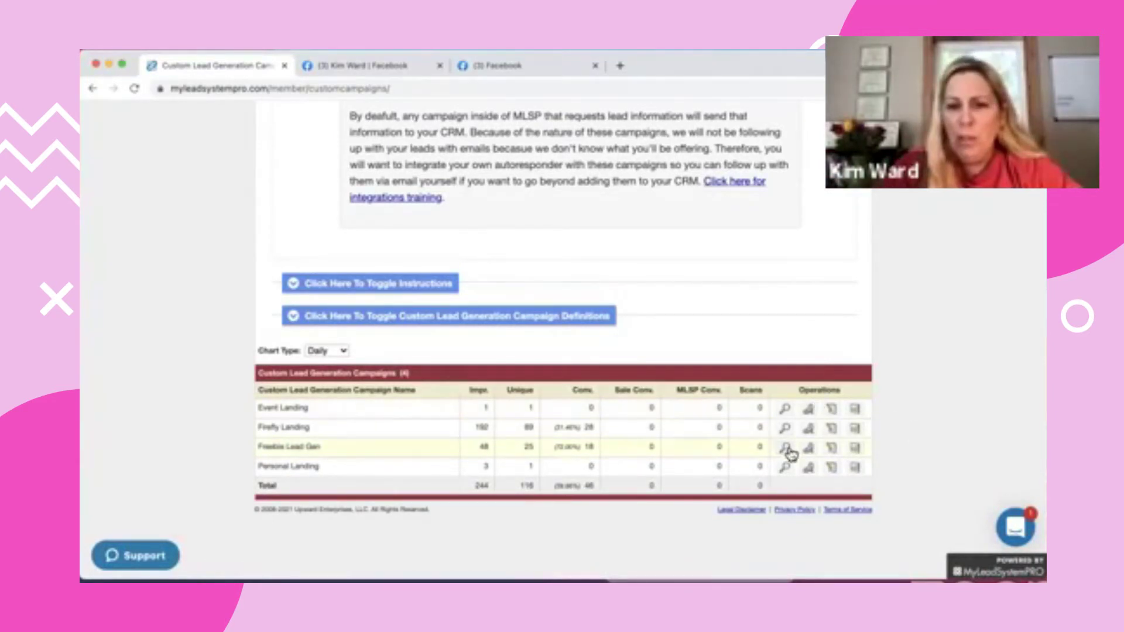
{"action": "left_click", "coordinate": [808, 449]}
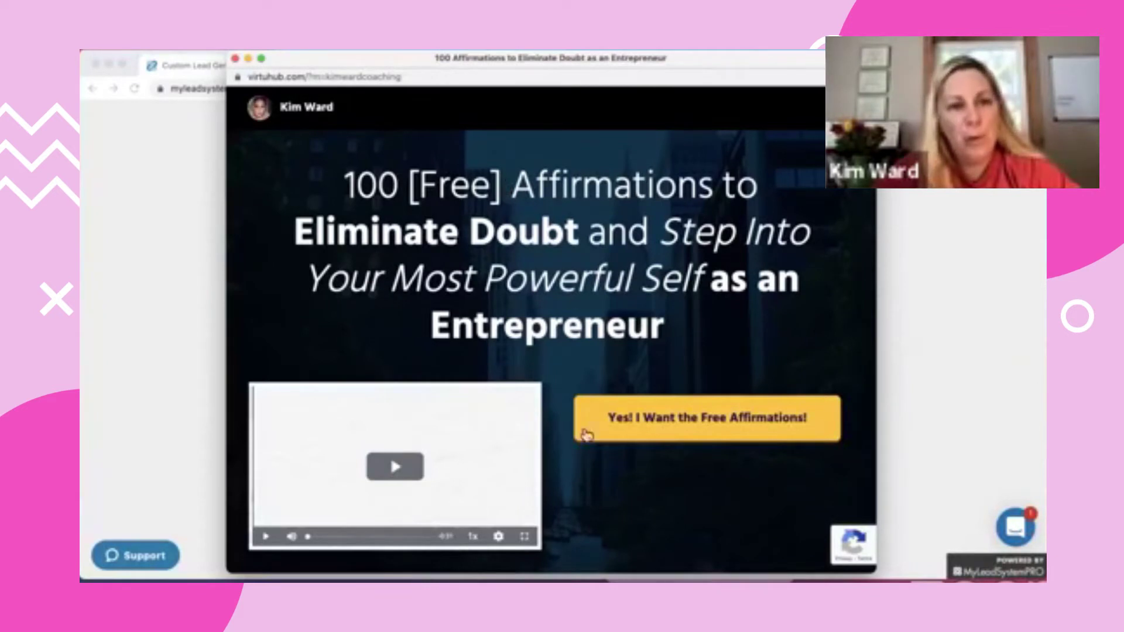
Play the free affirmations page's video briefly, pause it, and open the opt-in form for the free affirmations
{"action": "left_click", "coordinate": [398, 468]}
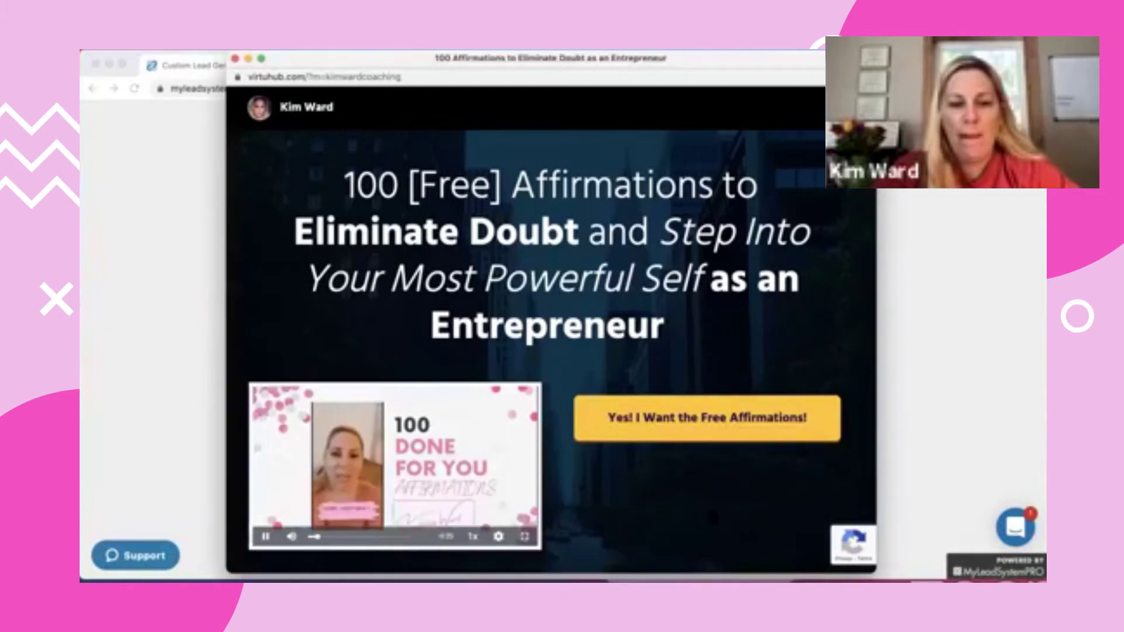
{"action": "left_click", "coordinate": [267, 537]}
{"action": "left_click", "coordinate": [755, 416]}
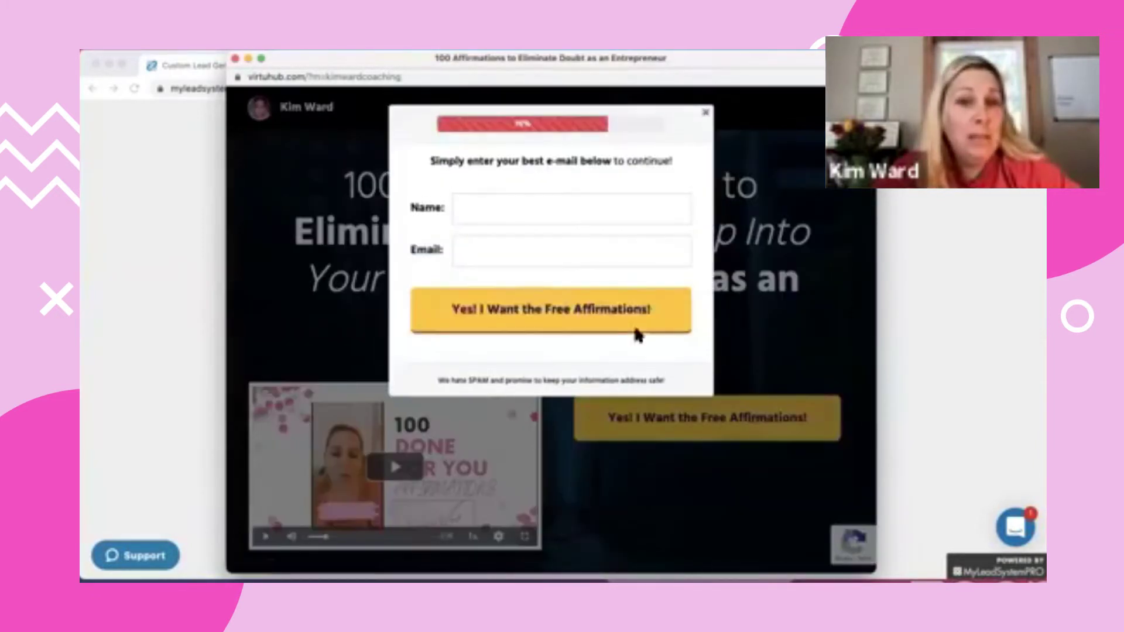
Fill in the opt-in form with the first name and the contact's e-mail and submit it to get the free affirmations
{"action": "left_click", "coordinate": [573, 211]}
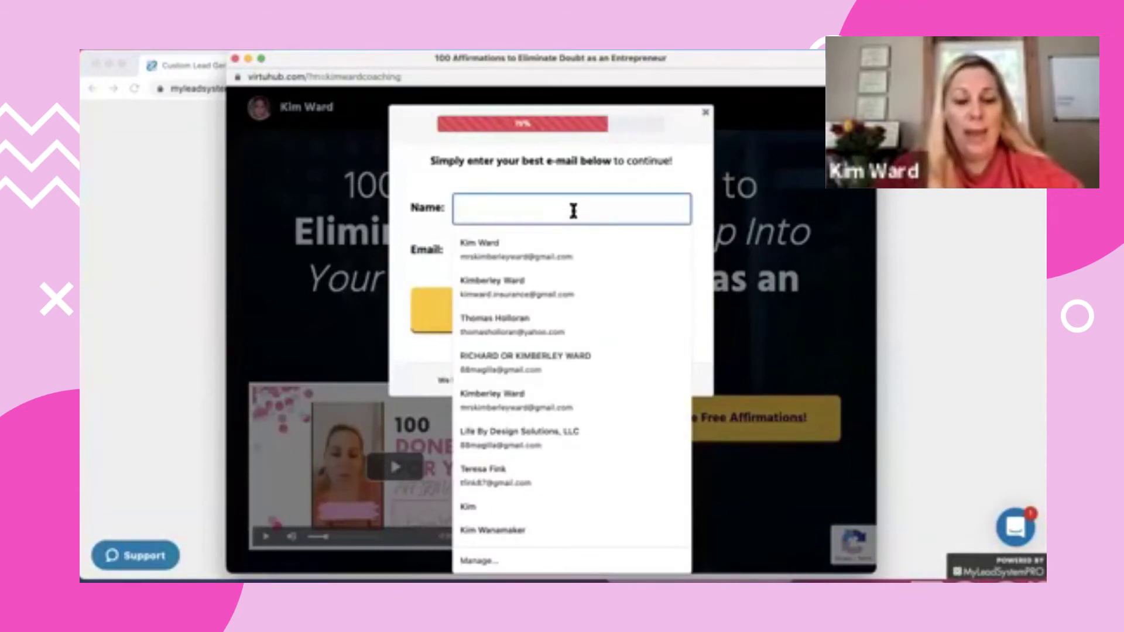
{"action": "type", "text": "Kim"}
{"action": "key", "text": "Tab"}
{"action": "type", "text": "Ki9160"}
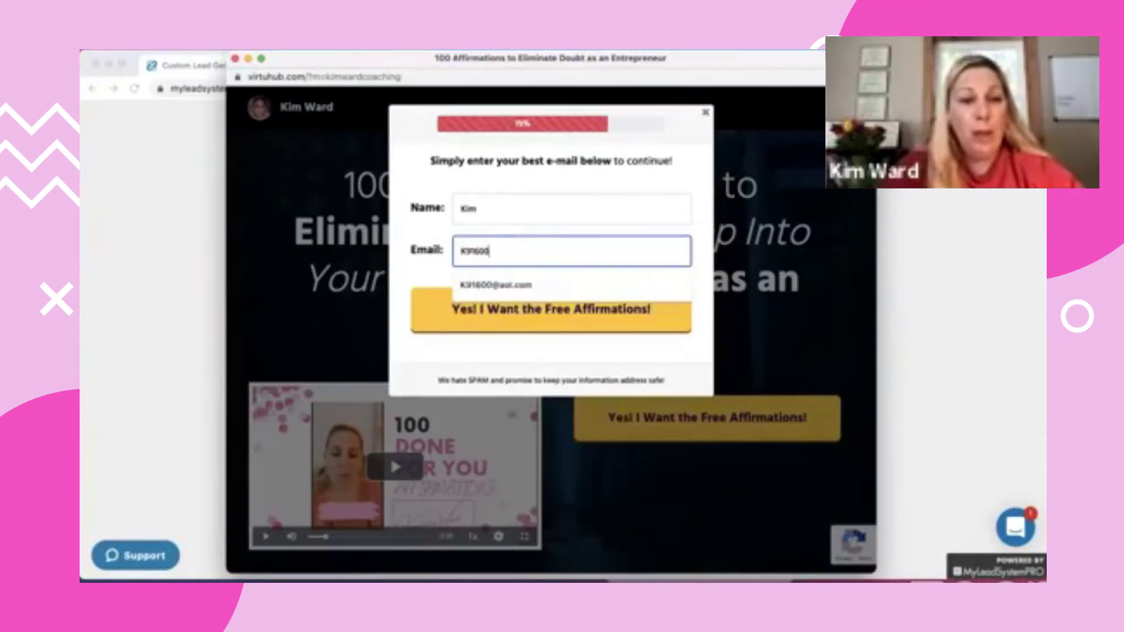
{"action": "key", "text": "Down"}
{"action": "key", "text": "Return"}
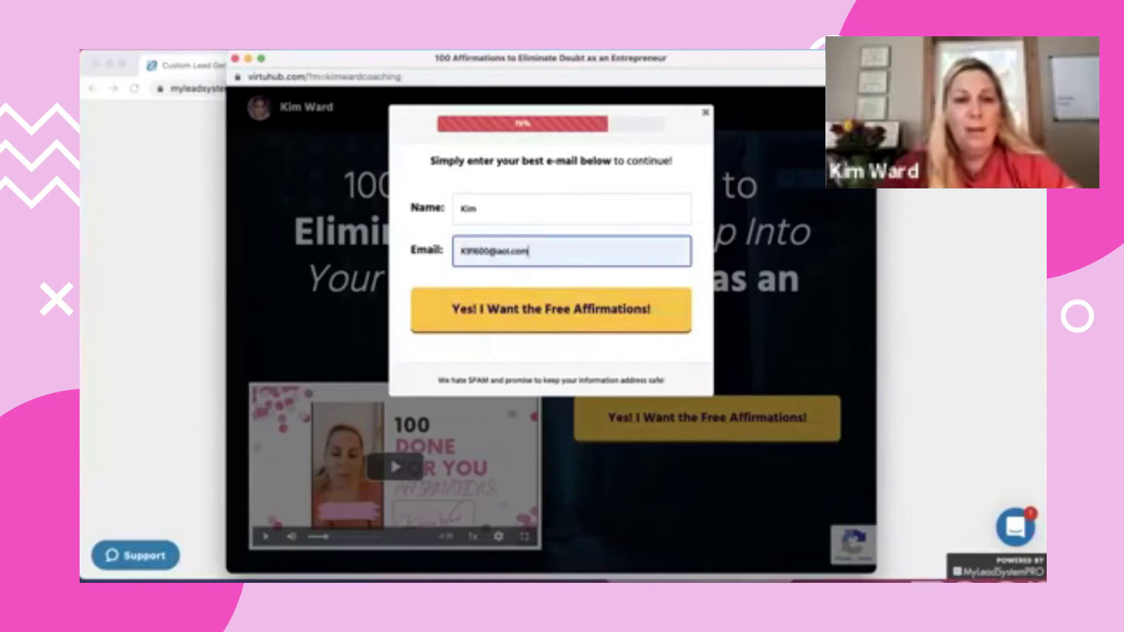
{"action": "left_click", "coordinate": [576, 320]}
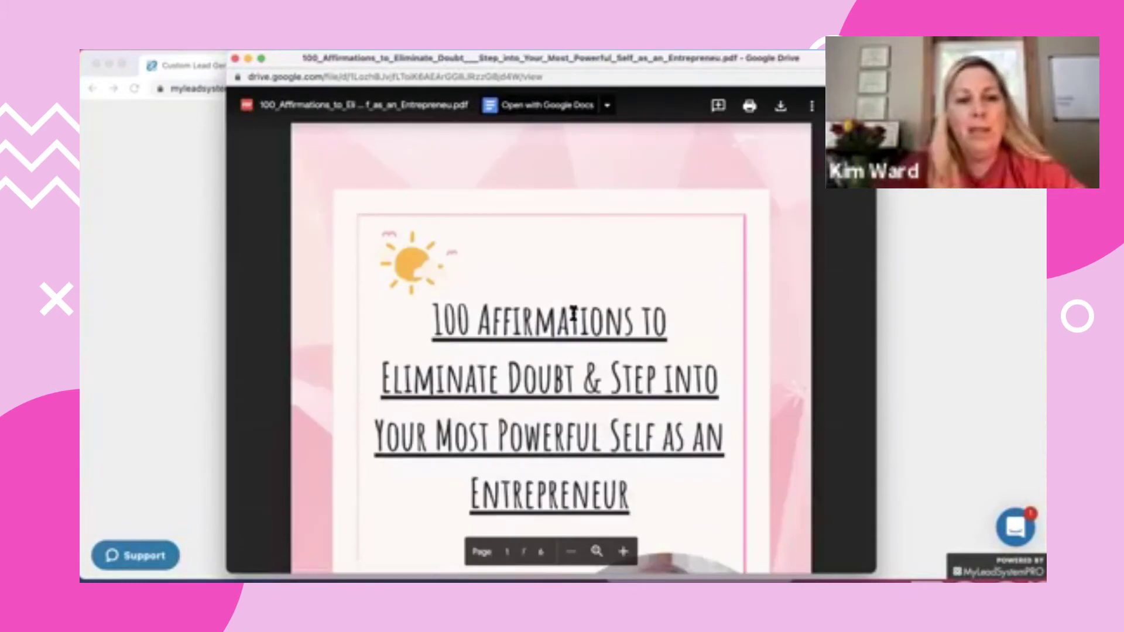
Look over the first page of the affirmations PDF, close its window and return to the Facebook profile
{"action": "scroll", "coordinate": [660, 326], "scroll_direction": "down", "scroll_amount": 5}
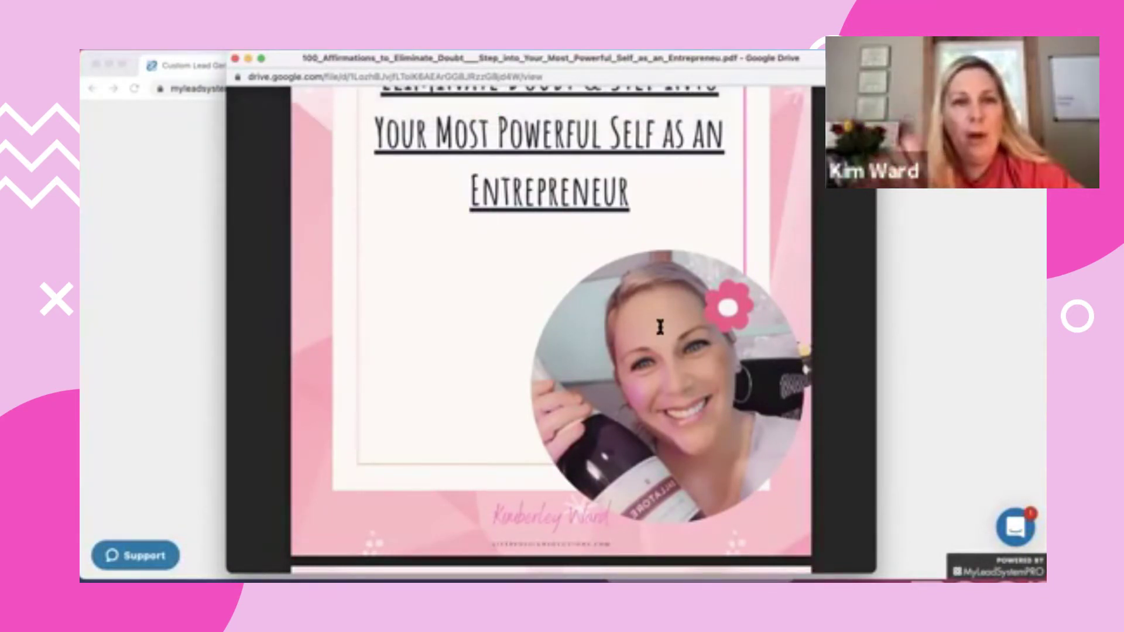
{"action": "left_click", "coordinate": [235, 59]}
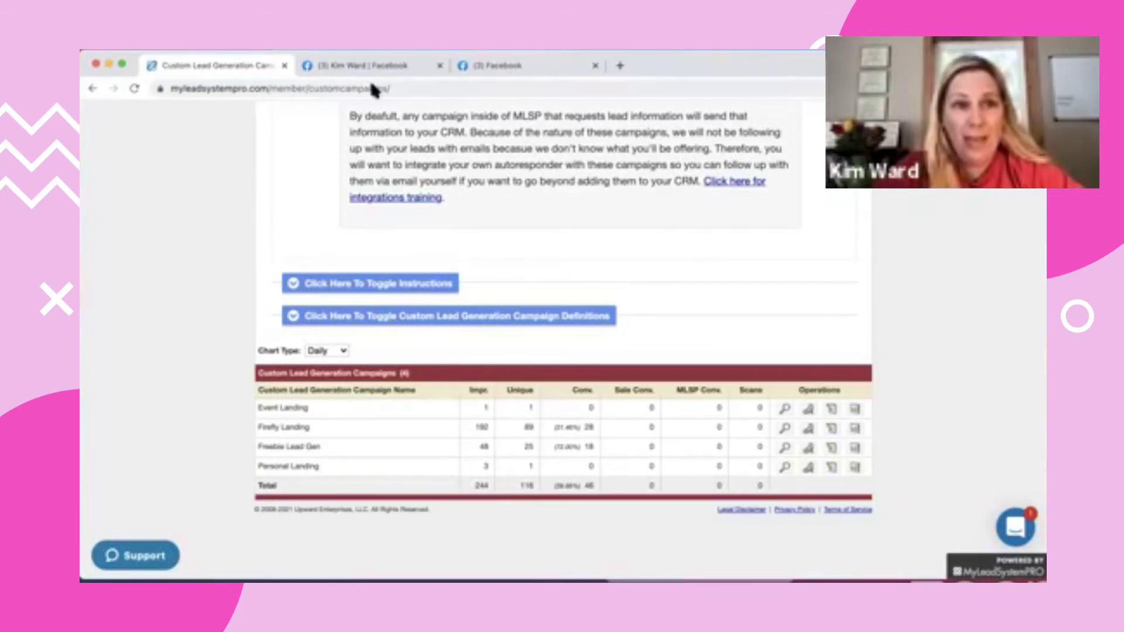
{"action": "left_click", "coordinate": [378, 64]}
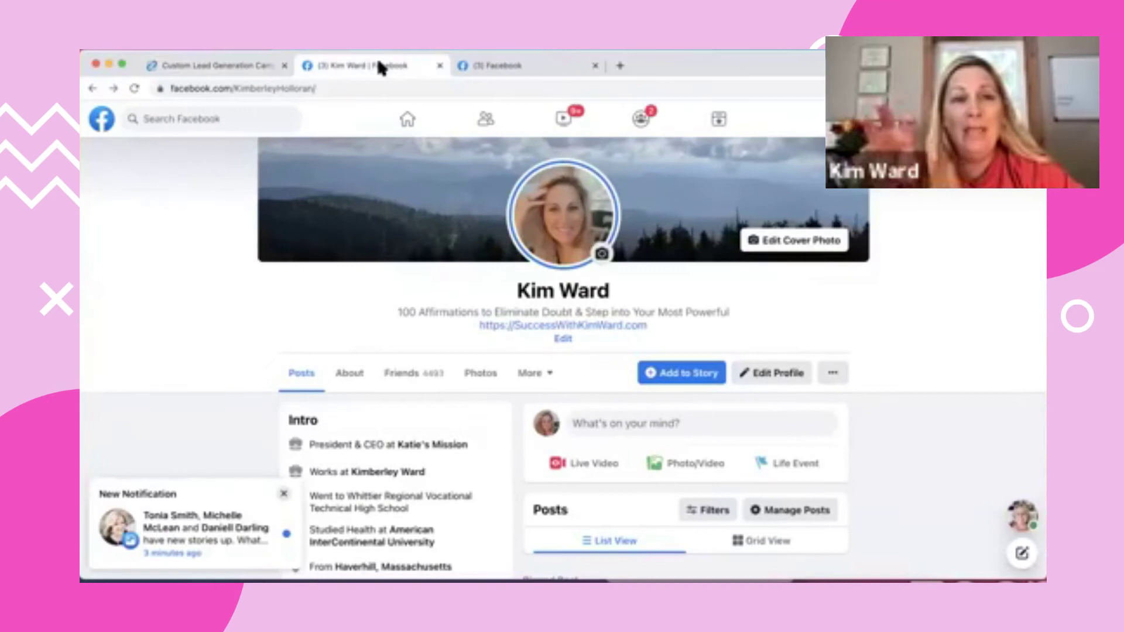
{"action": "left_click", "coordinate": [284, 496]}
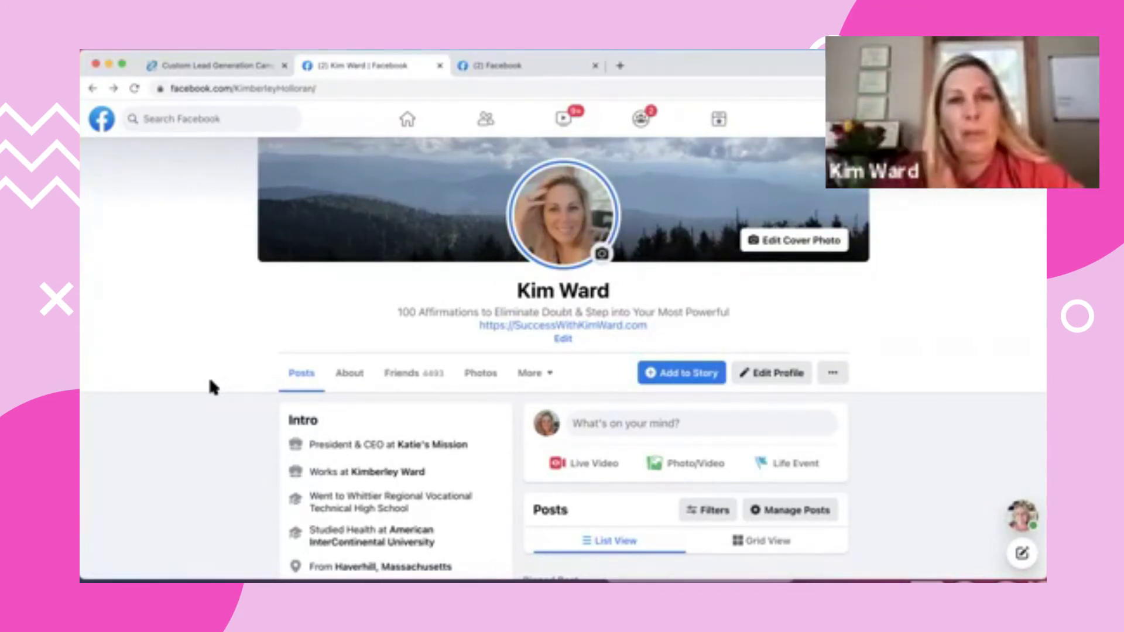
Open Trello in a new tab and bring up the IG card in the assistant's coaching board, under Daily Tasks
{"action": "left_click", "coordinate": [620, 65]}
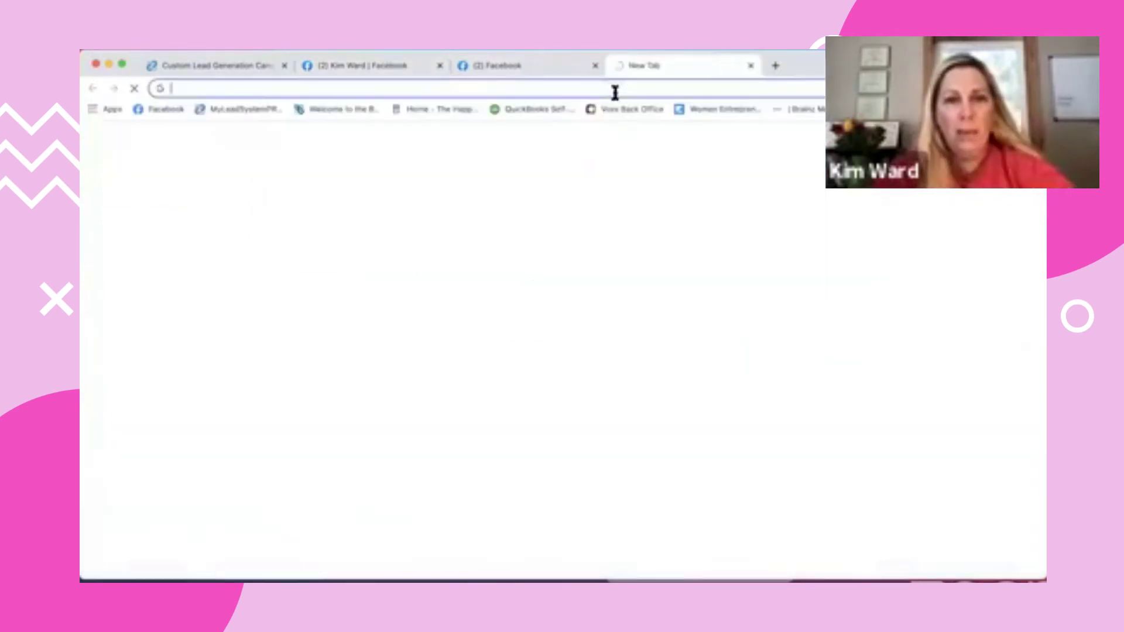
{"action": "left_click", "coordinate": [612, 87]}
{"action": "type", "text": "trello"}
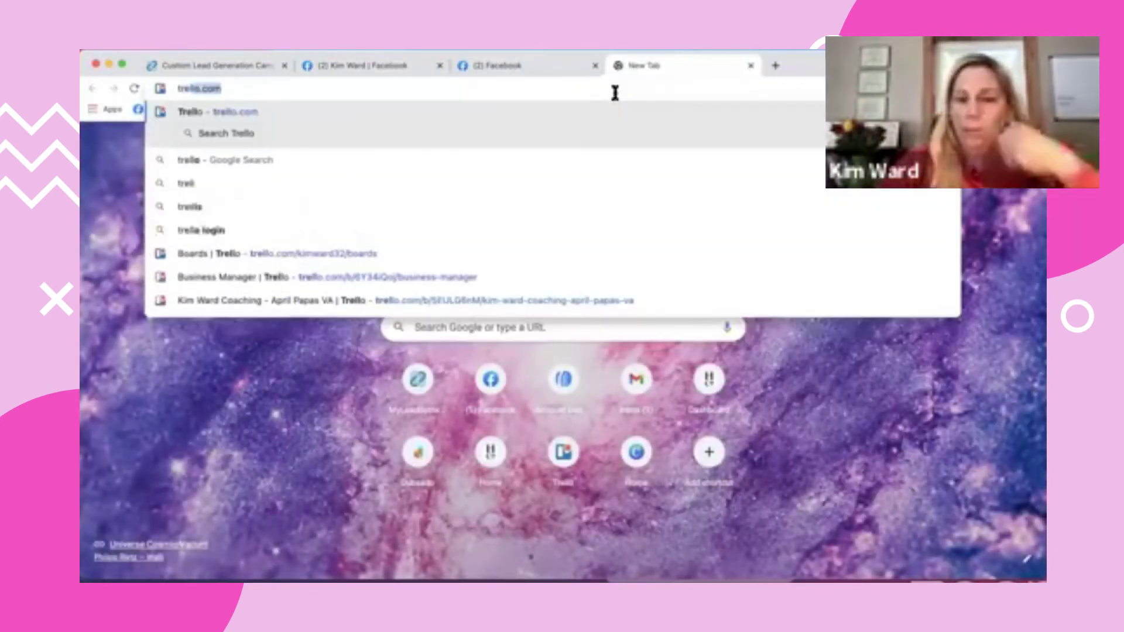
{"action": "key", "text": "Return"}
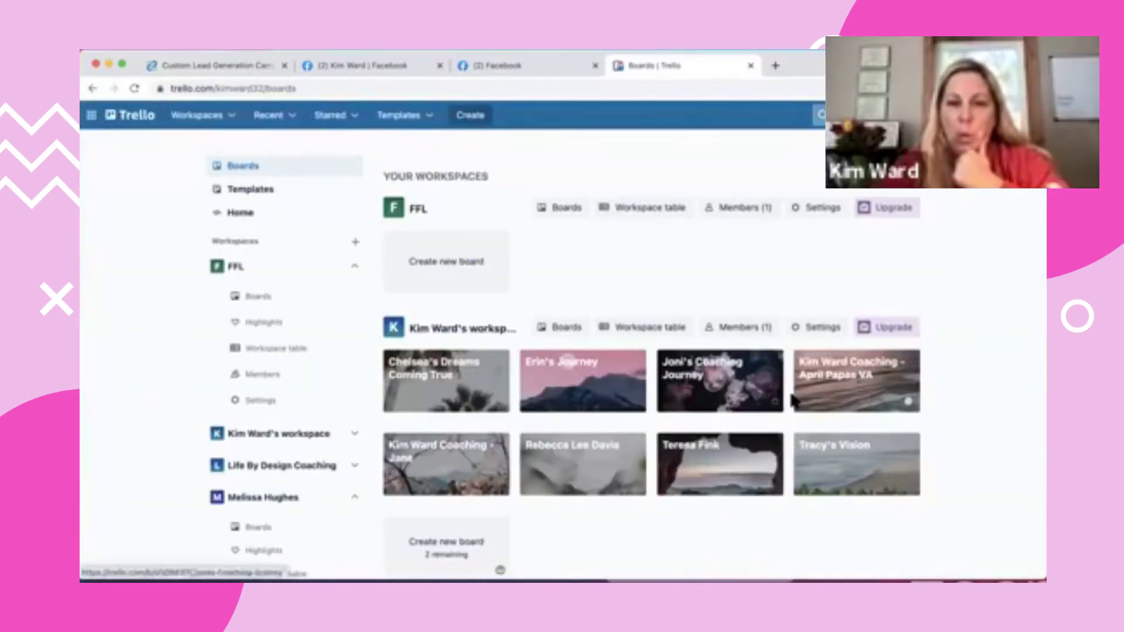
{"action": "left_click", "coordinate": [497, 483]}
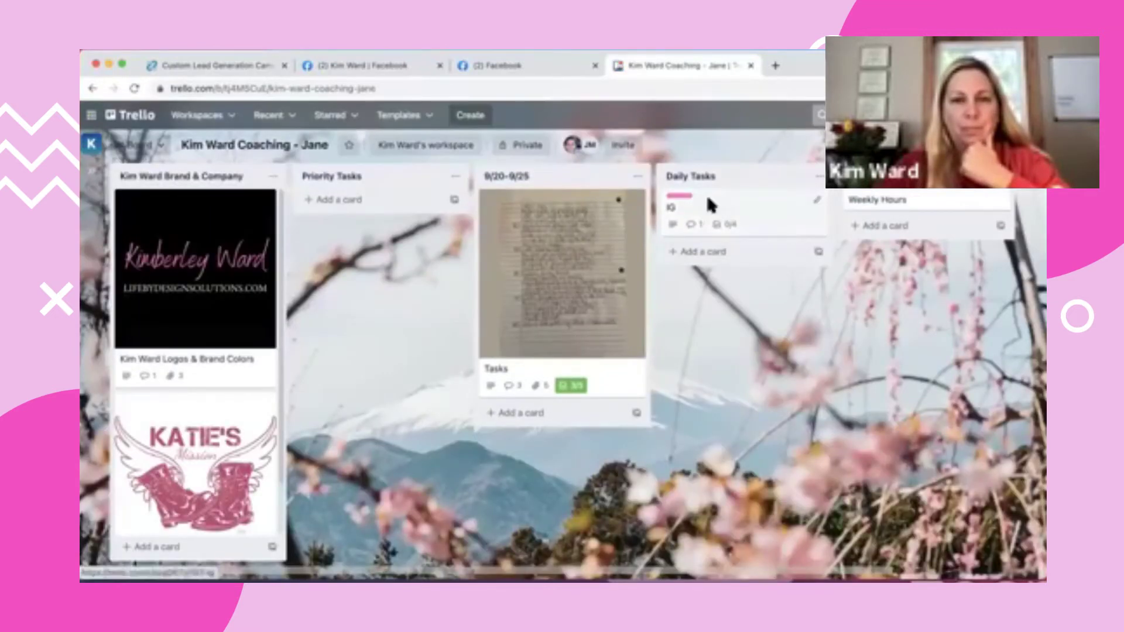
{"action": "left_click", "coordinate": [711, 209]}
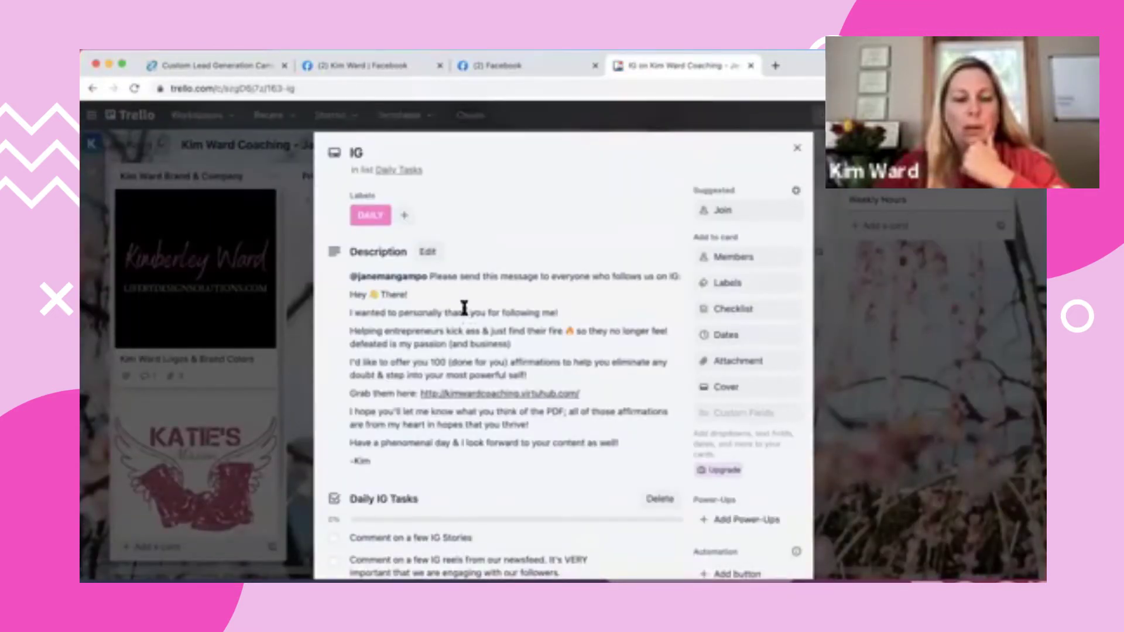
Select the new-follower message in the IG card's description, from the "Hey There!" greeting through the signature
{"action": "left_click", "coordinate": [465, 308]}
{"action": "key", "text": "super+a"}
{"action": "left_click", "coordinate": [442, 316]}
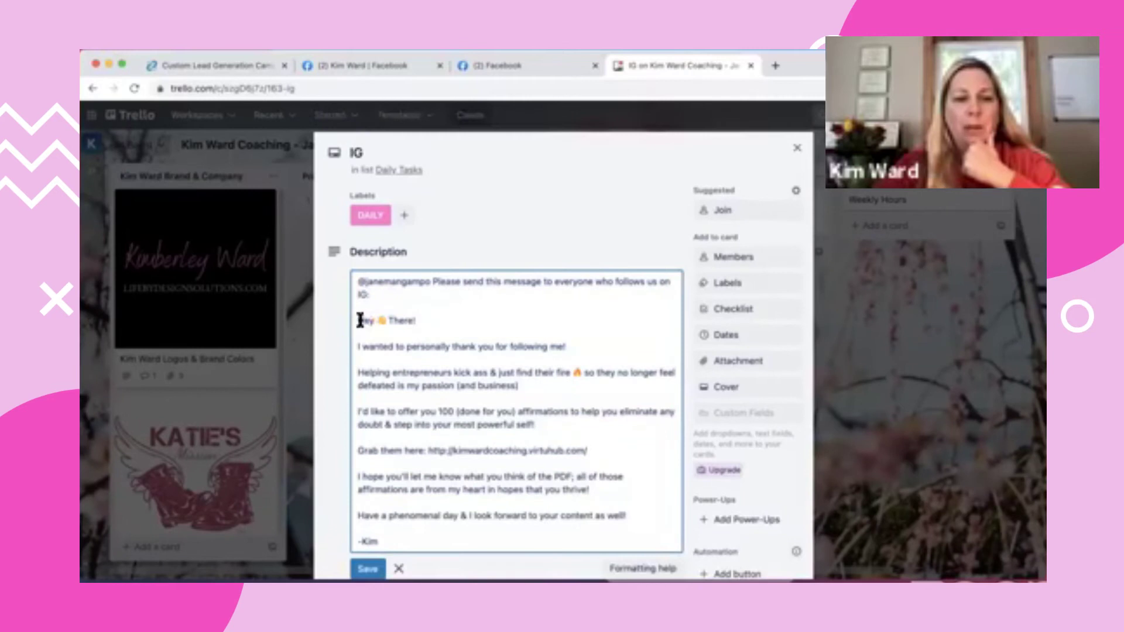
{"action": "left_click_drag", "start_coordinate": [359, 320], "coordinate": [493, 543]}
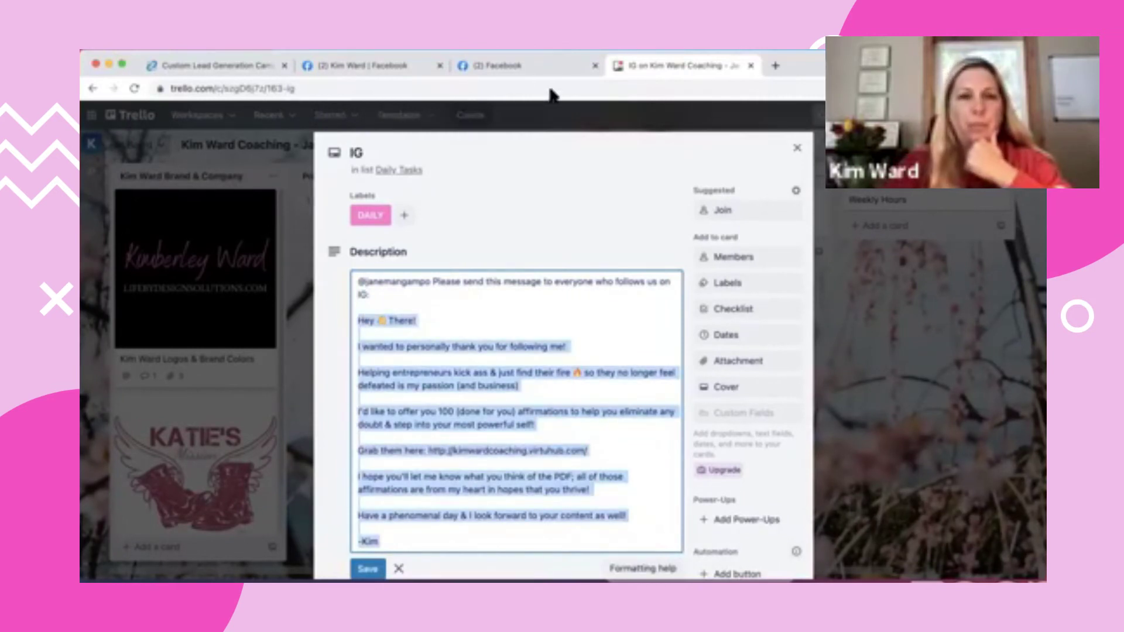
Return to the Facebook profile and examine its headline, website link and the follower entry in the intro
{"action": "left_click", "coordinate": [515, 62]}
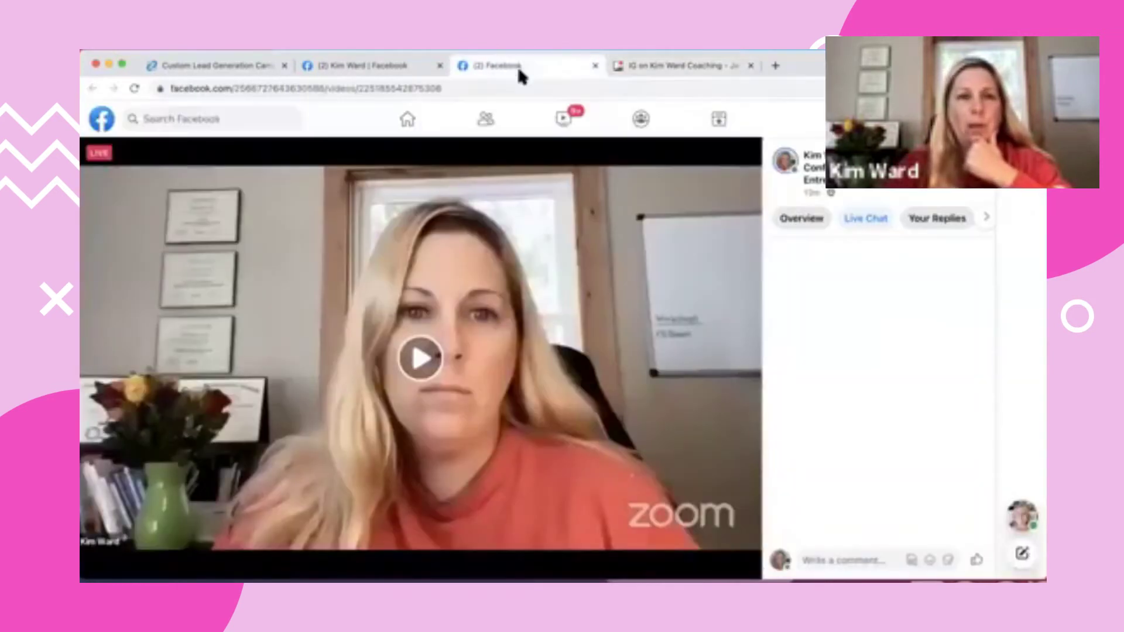
{"action": "left_click", "coordinate": [377, 63]}
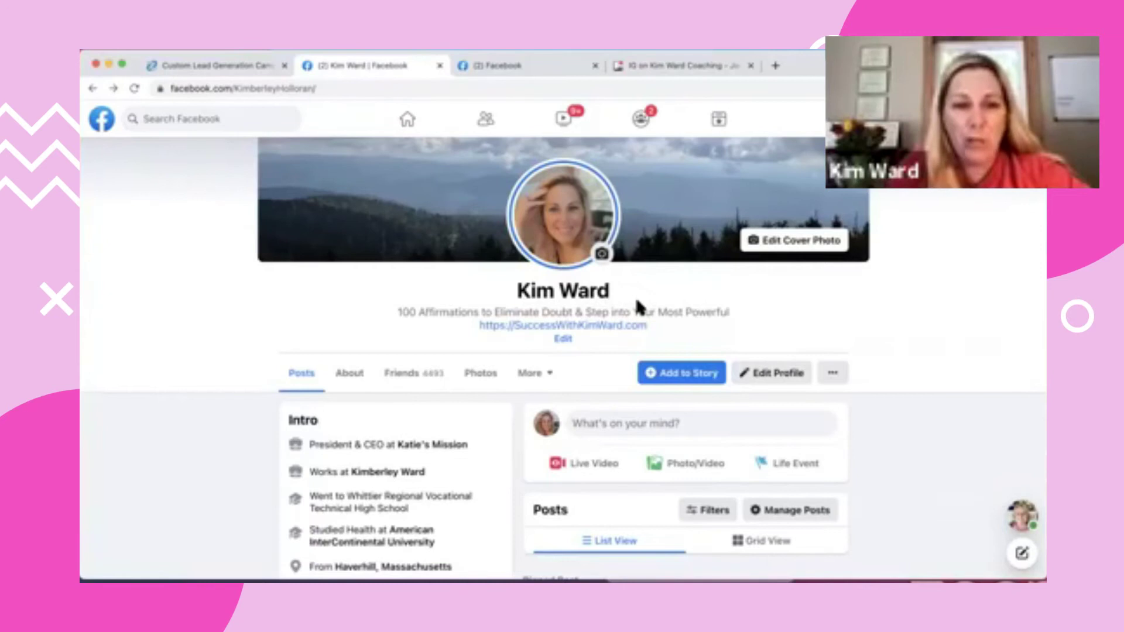
{"action": "scroll", "coordinate": [217, 436], "scroll_direction": "down", "scroll_amount": 4}
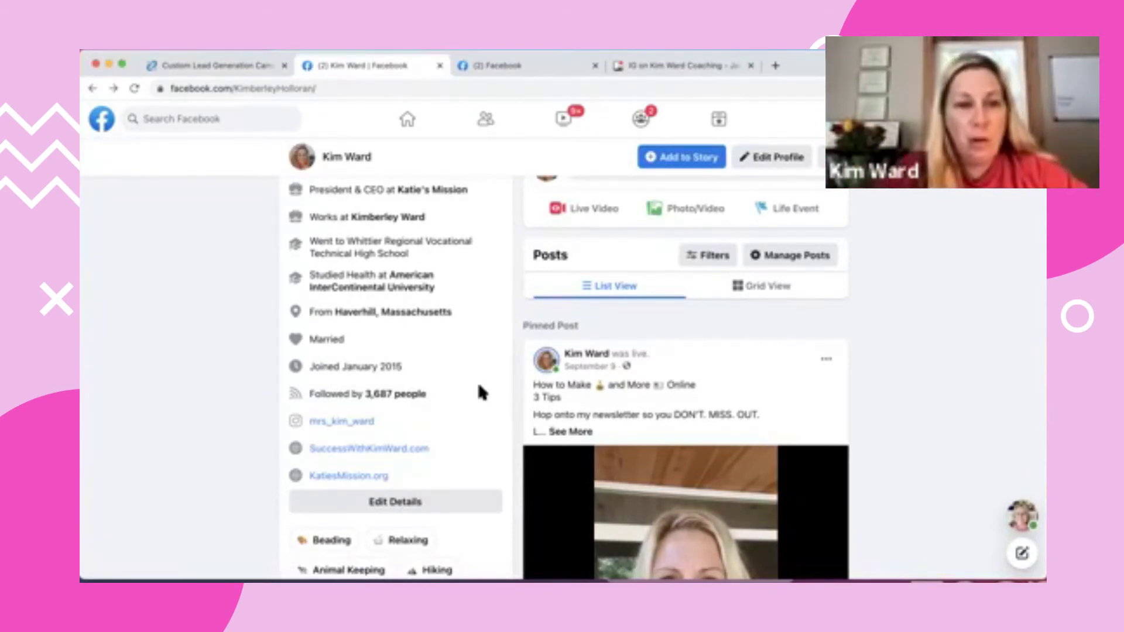
{"action": "scroll", "coordinate": [521, 386], "scroll_direction": "up", "scroll_amount": 6}
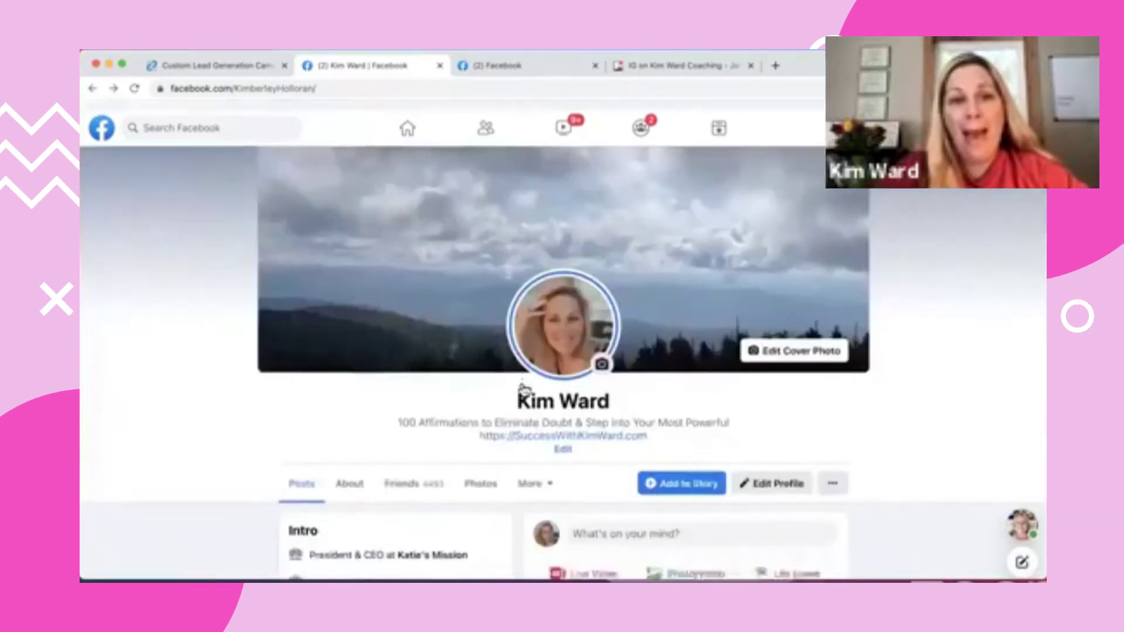
{"action": "scroll", "coordinate": [521, 386], "scroll_direction": "down", "scroll_amount": 3}
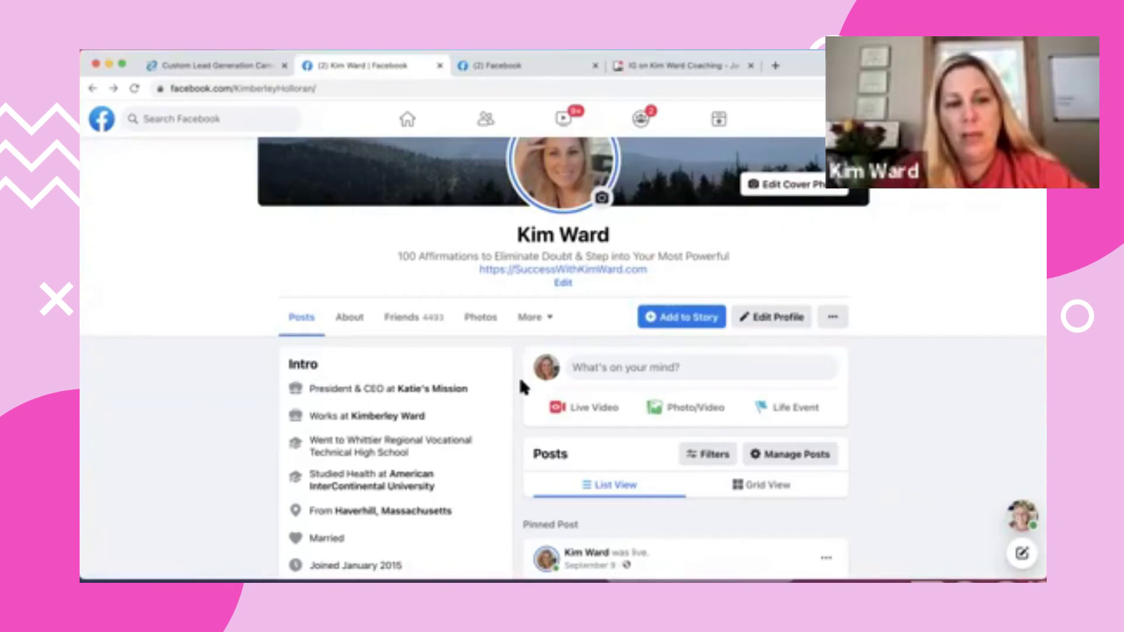
{"action": "scroll", "coordinate": [503, 394], "scroll_direction": "down", "scroll_amount": 3}
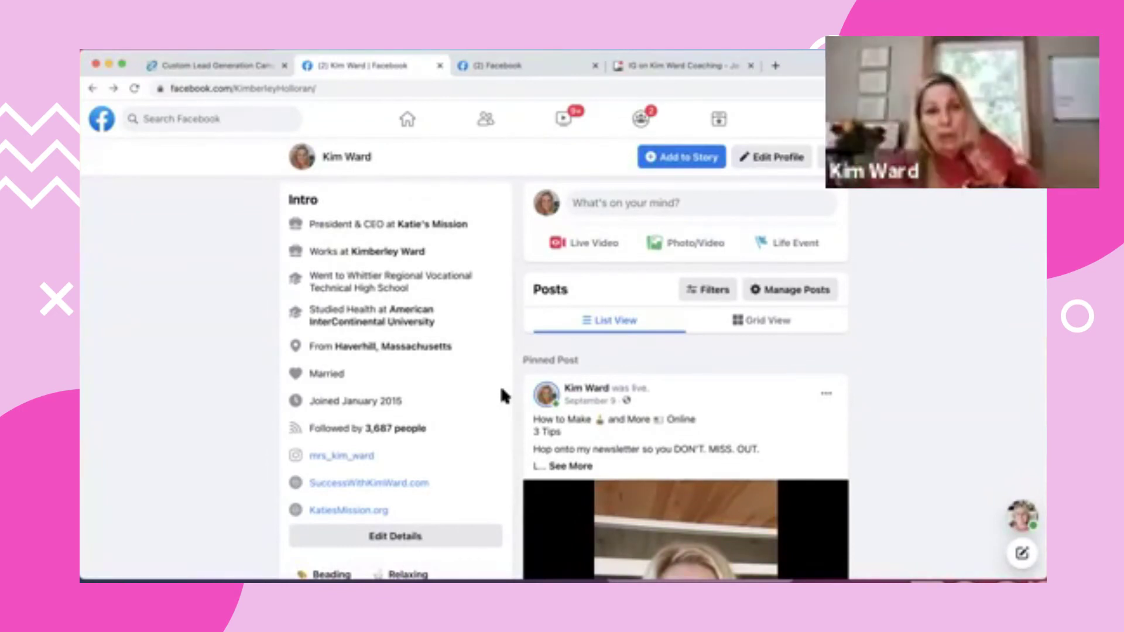
{"action": "mouse_move", "coordinate": [517, 398]}
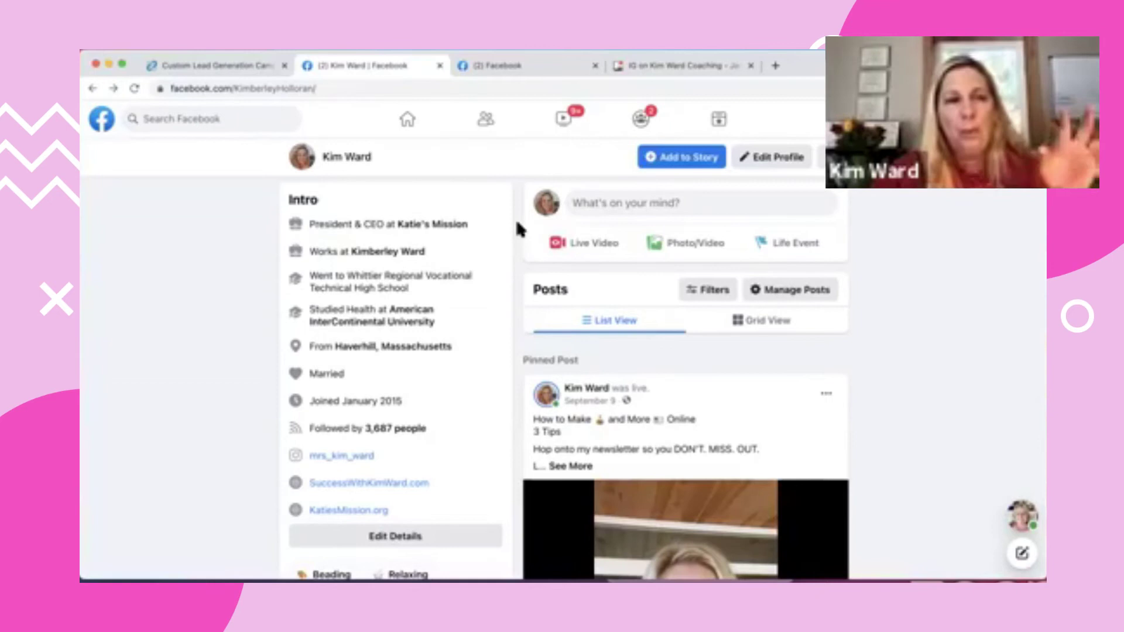
{"action": "scroll", "coordinate": [517, 228], "scroll_direction": "up", "scroll_amount": 3}
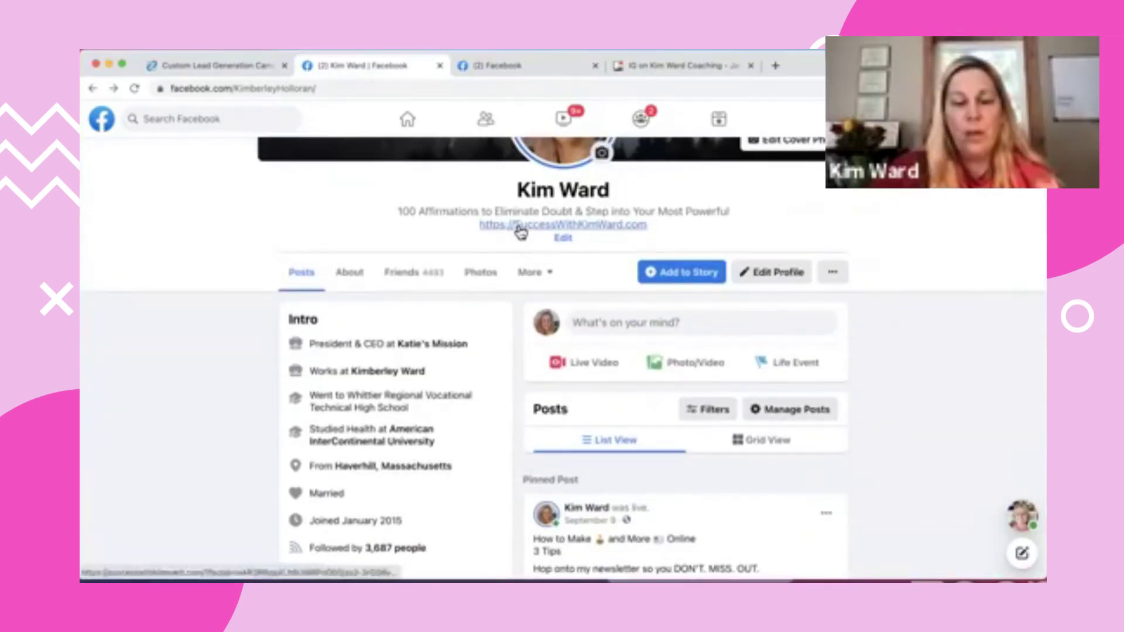
Open the profile's Followers list and start a message chat with the first follower
{"action": "left_click", "coordinate": [552, 275]}
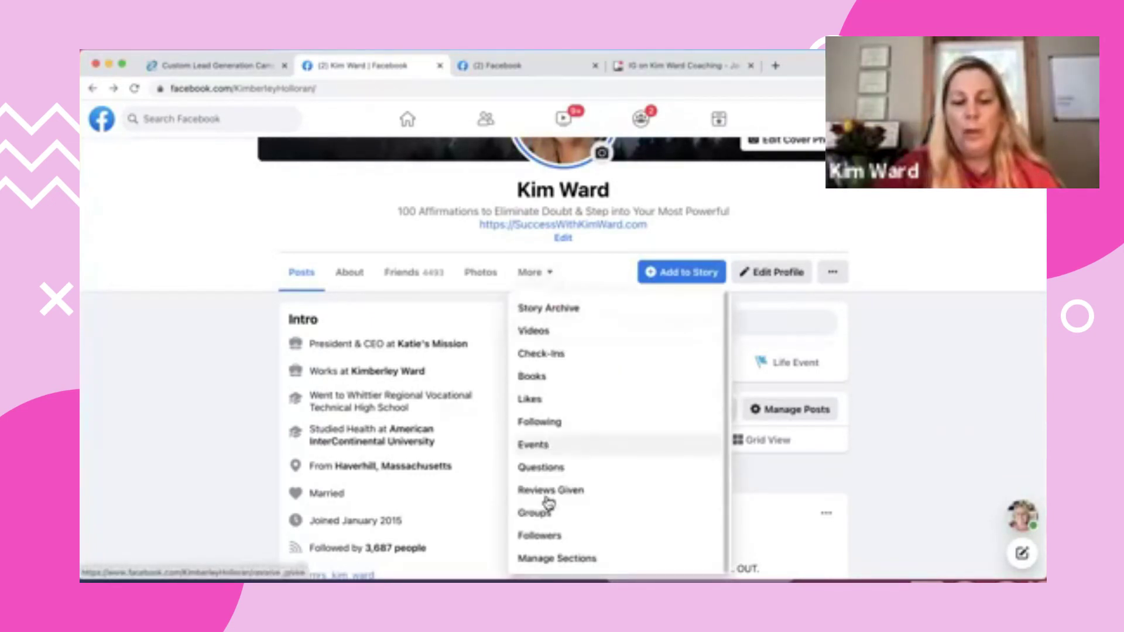
{"action": "left_click", "coordinate": [550, 542]}
{"action": "scroll", "coordinate": [271, 440], "scroll_direction": "down", "scroll_amount": 2}
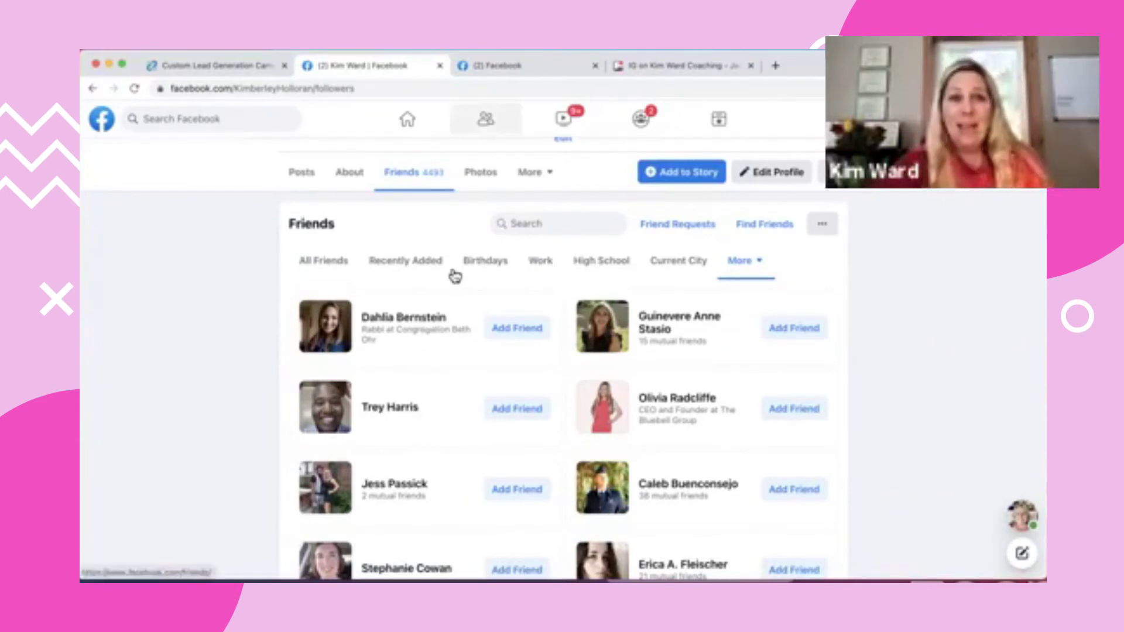
{"action": "mouse_move", "coordinate": [414, 324]}
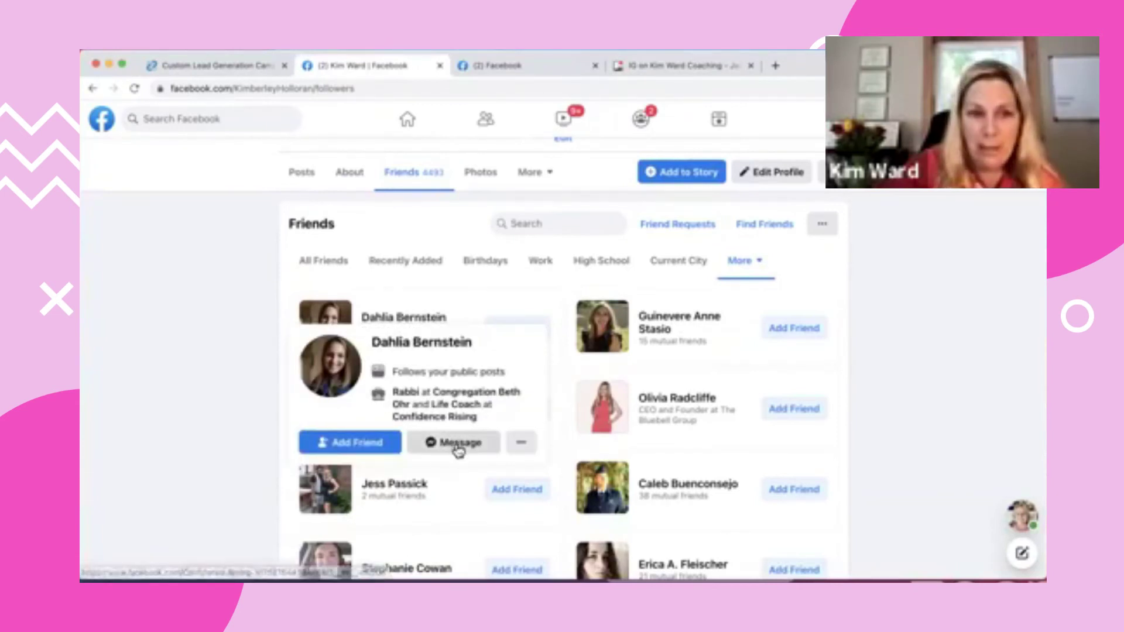
{"action": "left_click", "coordinate": [459, 444]}
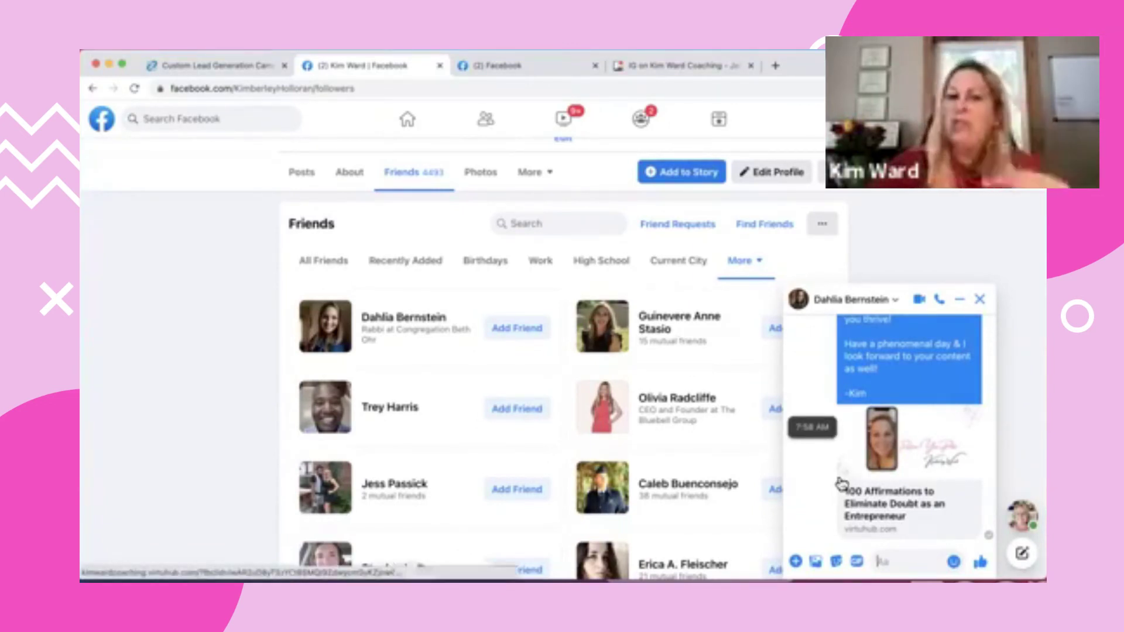
Read through the thank-you message with the free affirmations link in the follower's chat
{"action": "scroll", "coordinate": [869, 488], "scroll_direction": "up", "scroll_amount": 3}
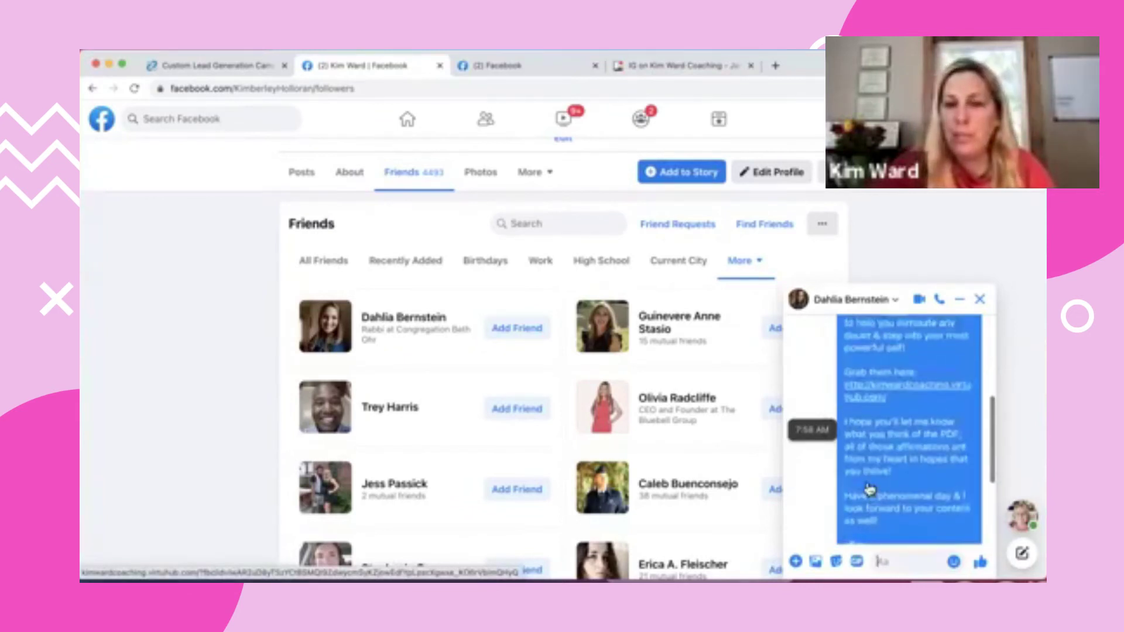
{"action": "scroll", "coordinate": [866, 486], "scroll_direction": "up", "scroll_amount": 5}
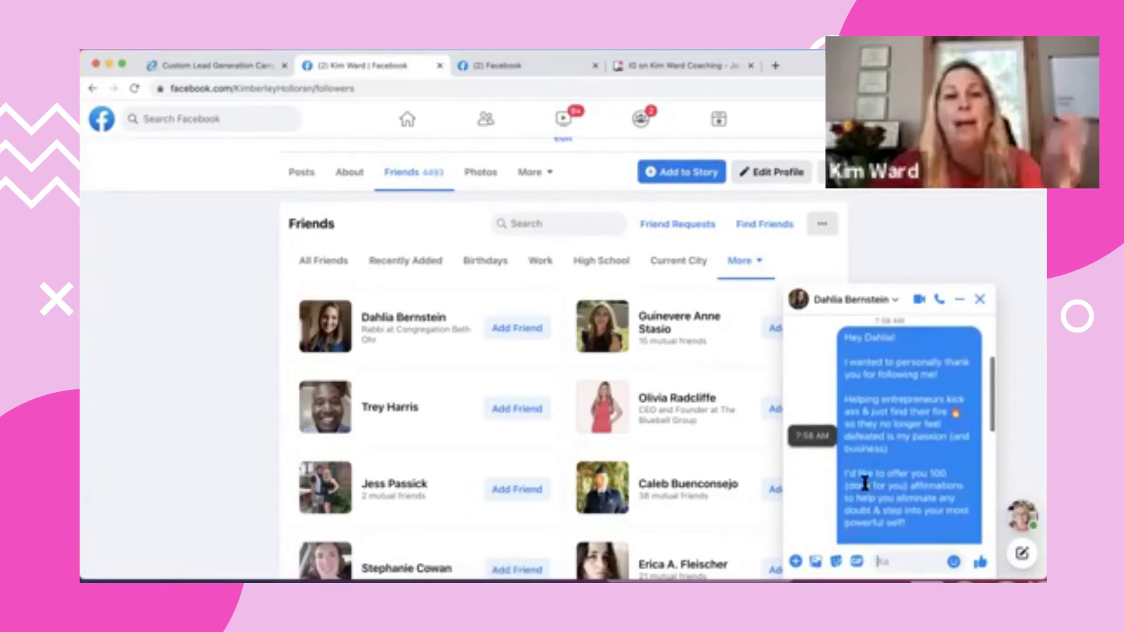
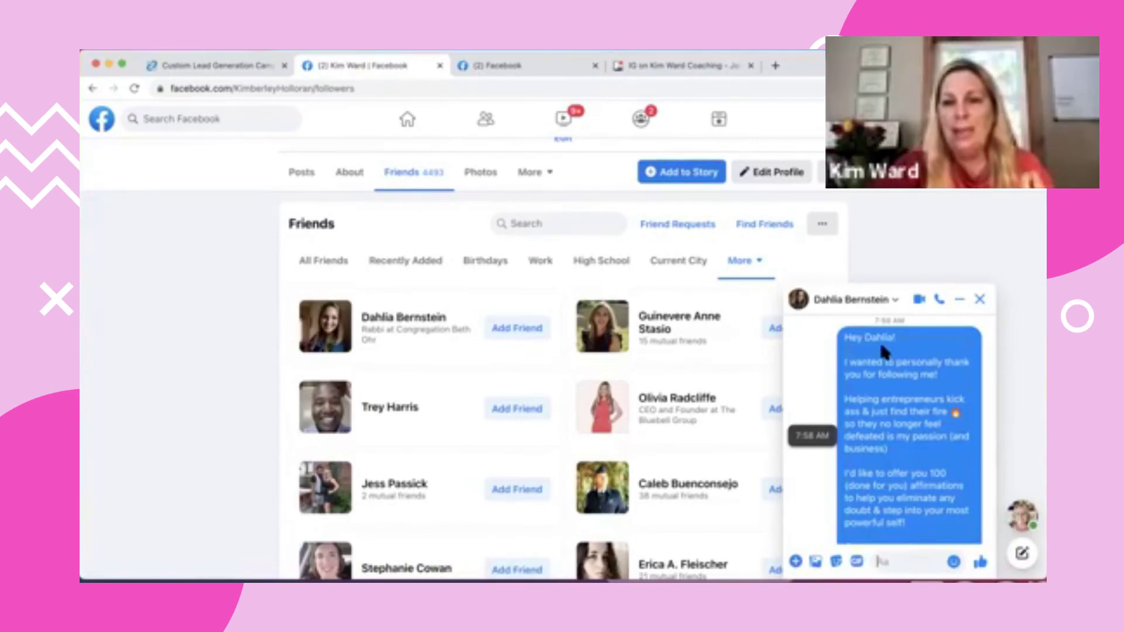
{"action": "scroll", "coordinate": [884, 351], "scroll_direction": "down", "scroll_amount": 3}
{"action": "scroll", "coordinate": [881, 346], "scroll_direction": "up", "scroll_amount": 2}
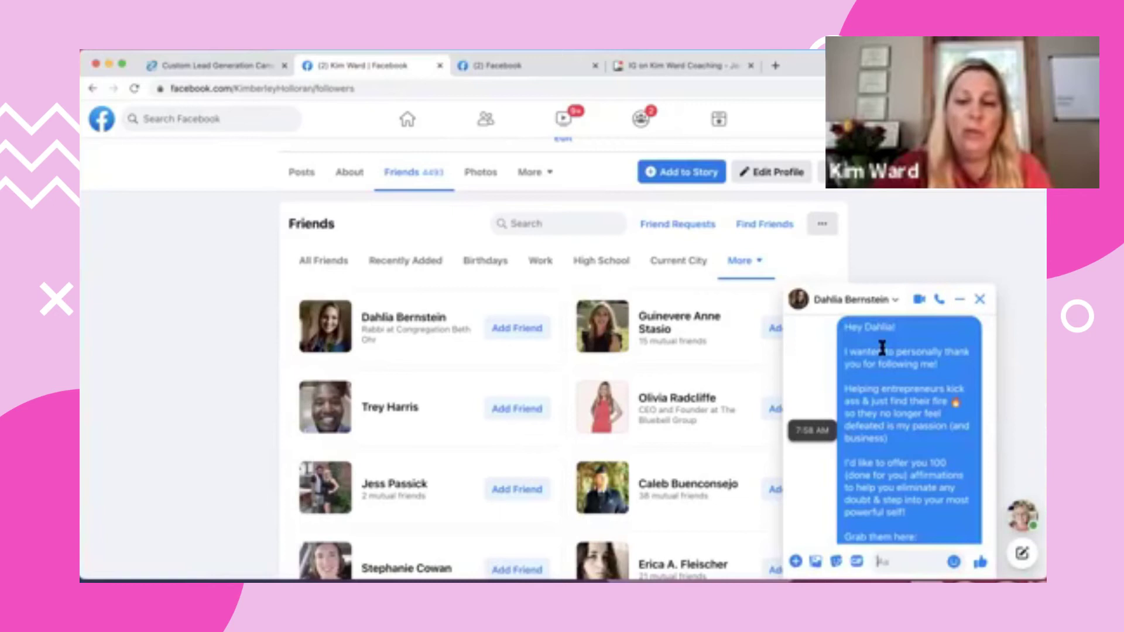
{"action": "scroll", "coordinate": [865, 385], "scroll_direction": "down", "scroll_amount": 1}
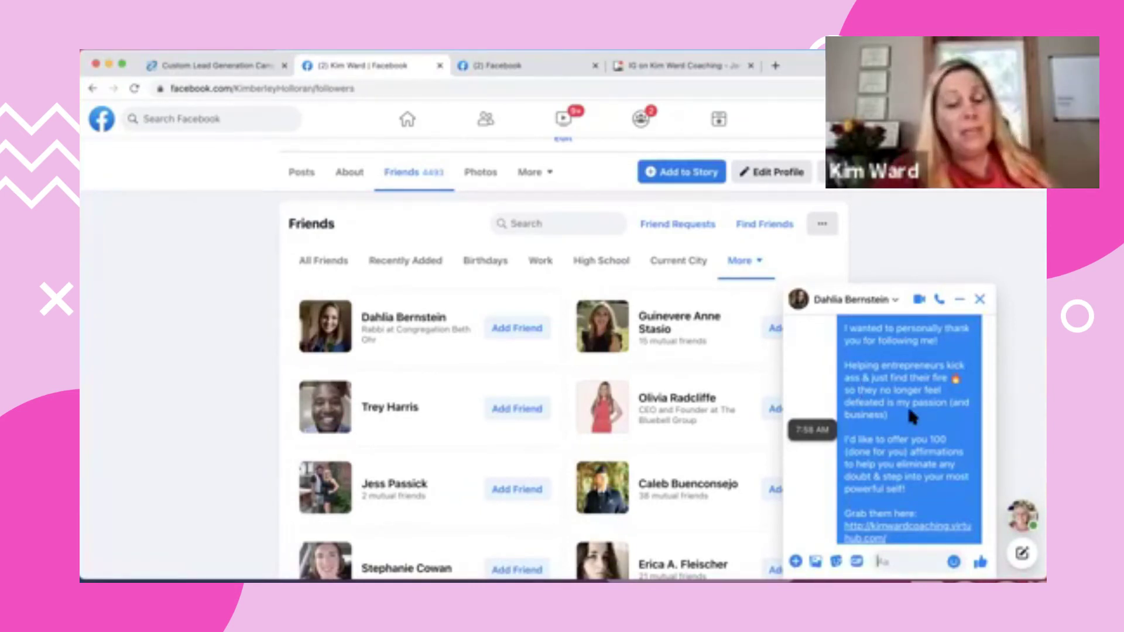
{"action": "scroll", "coordinate": [909, 414], "scroll_direction": "down", "scroll_amount": 2}
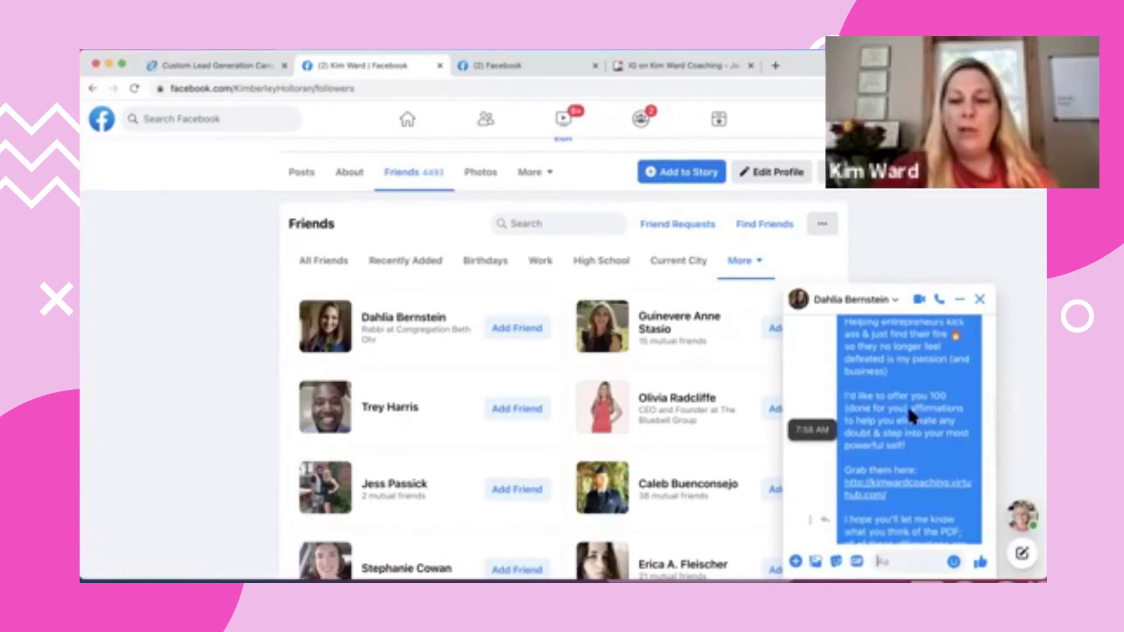
{"action": "scroll", "coordinate": [909, 412], "scroll_direction": "down", "scroll_amount": 1}
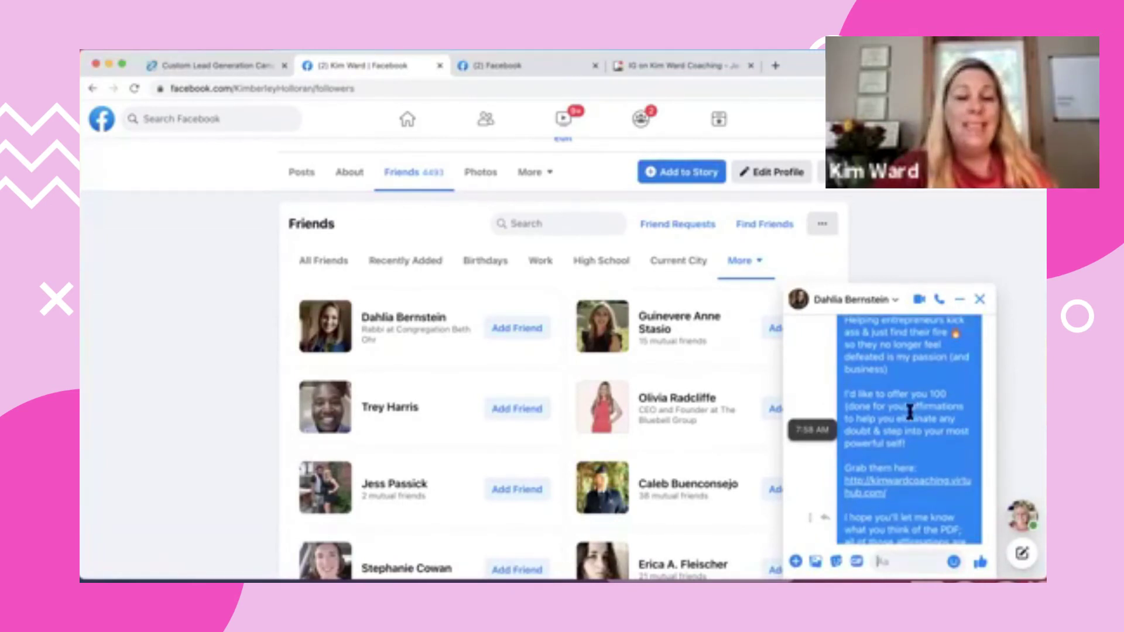
{"action": "scroll", "coordinate": [909, 412], "scroll_direction": "down", "scroll_amount": 2}
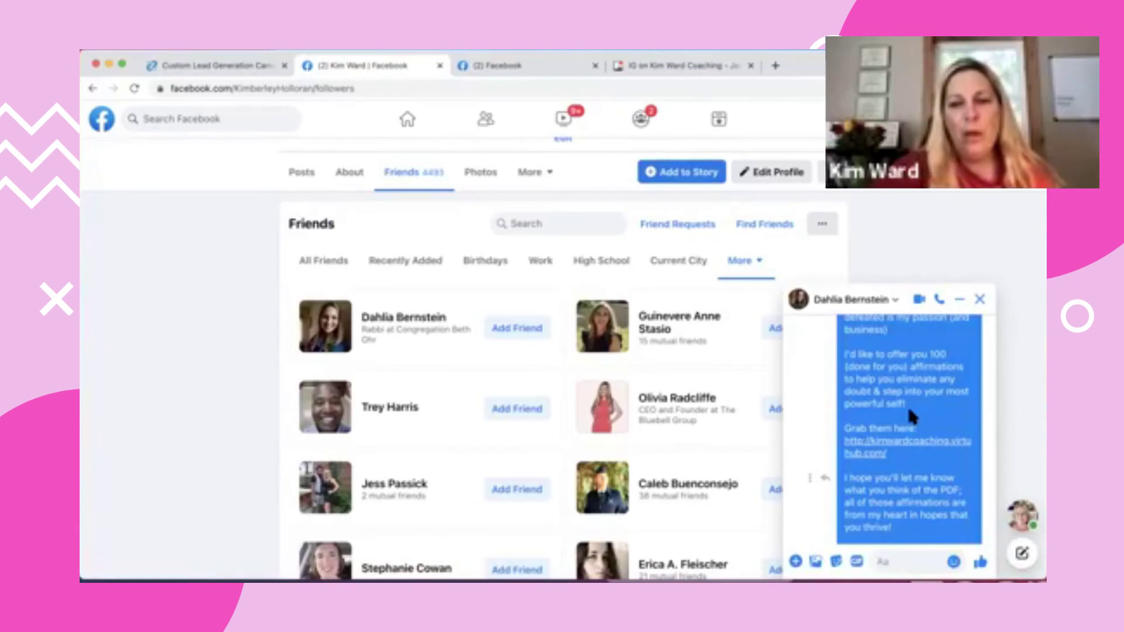
Read the rest of the follower message through its signature and open the free affirmations link in it
{"action": "scroll", "coordinate": [911, 417], "scroll_direction": "down", "scroll_amount": 2}
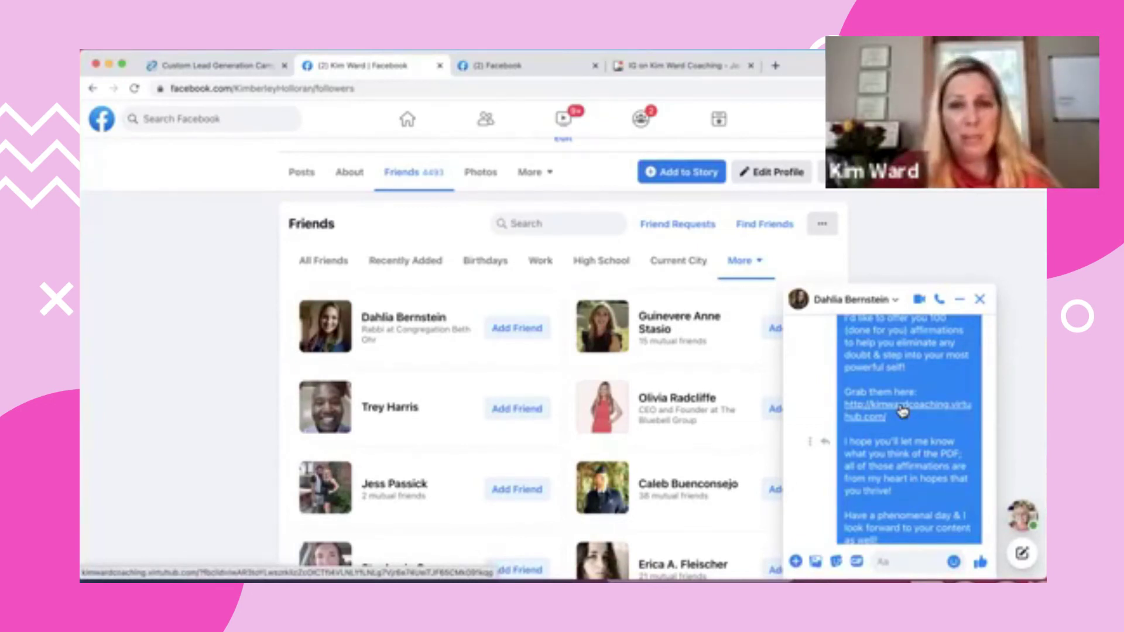
{"action": "scroll", "coordinate": [902, 412], "scroll_direction": "down", "scroll_amount": 1}
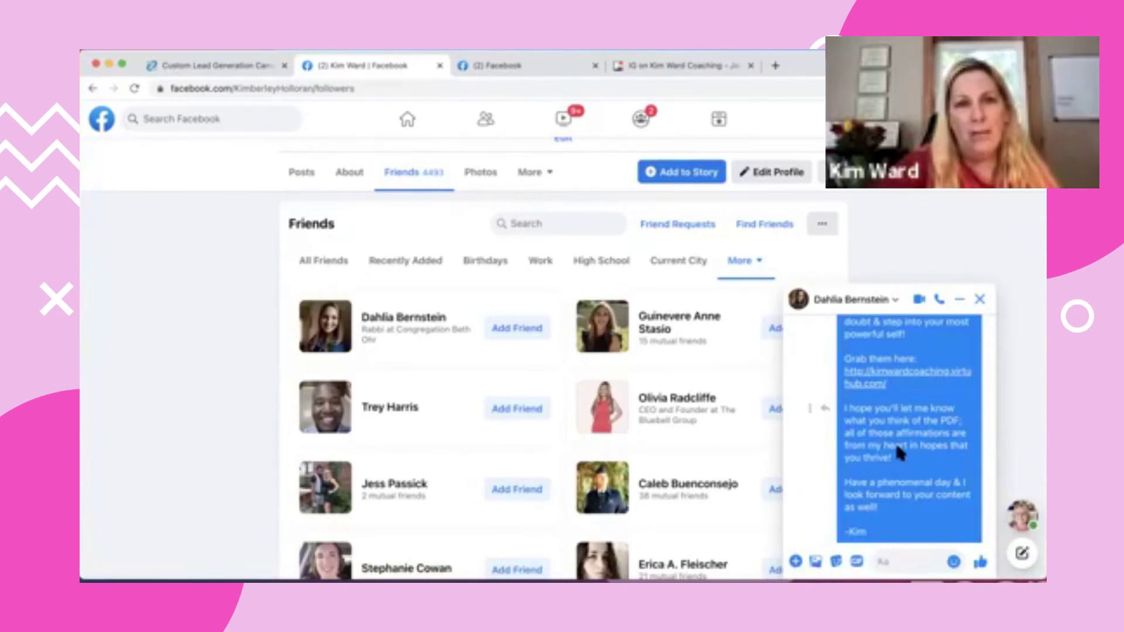
{"action": "scroll", "coordinate": [898, 450], "scroll_direction": "down", "scroll_amount": 1}
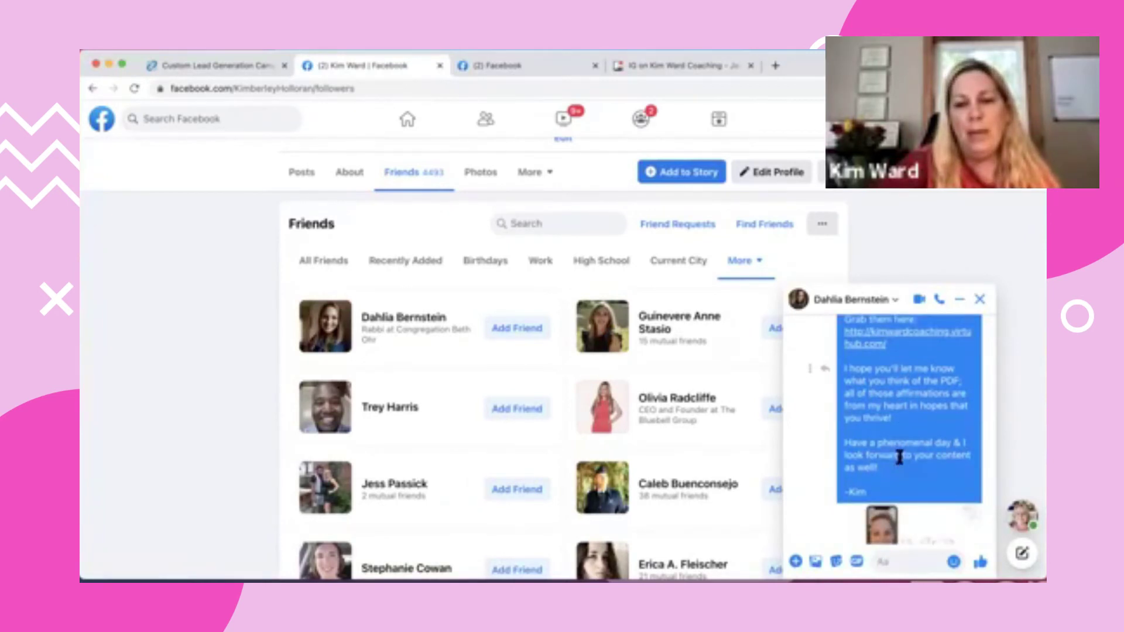
{"action": "scroll", "coordinate": [899, 456], "scroll_direction": "down", "scroll_amount": 3}
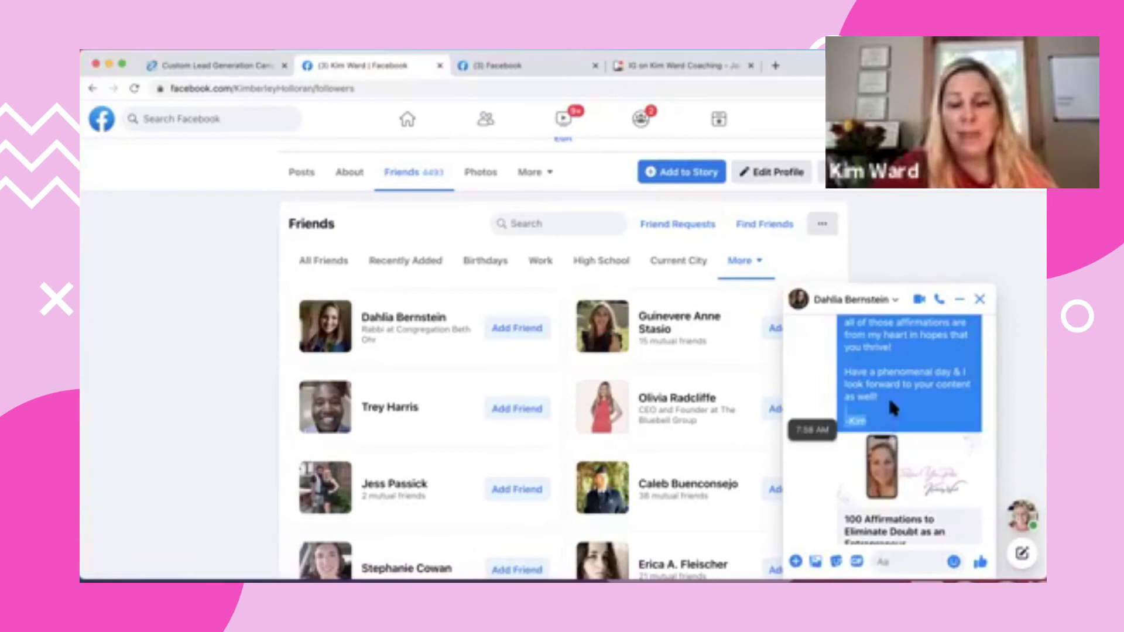
{"action": "scroll", "coordinate": [892, 408], "scroll_direction": "up", "scroll_amount": 5}
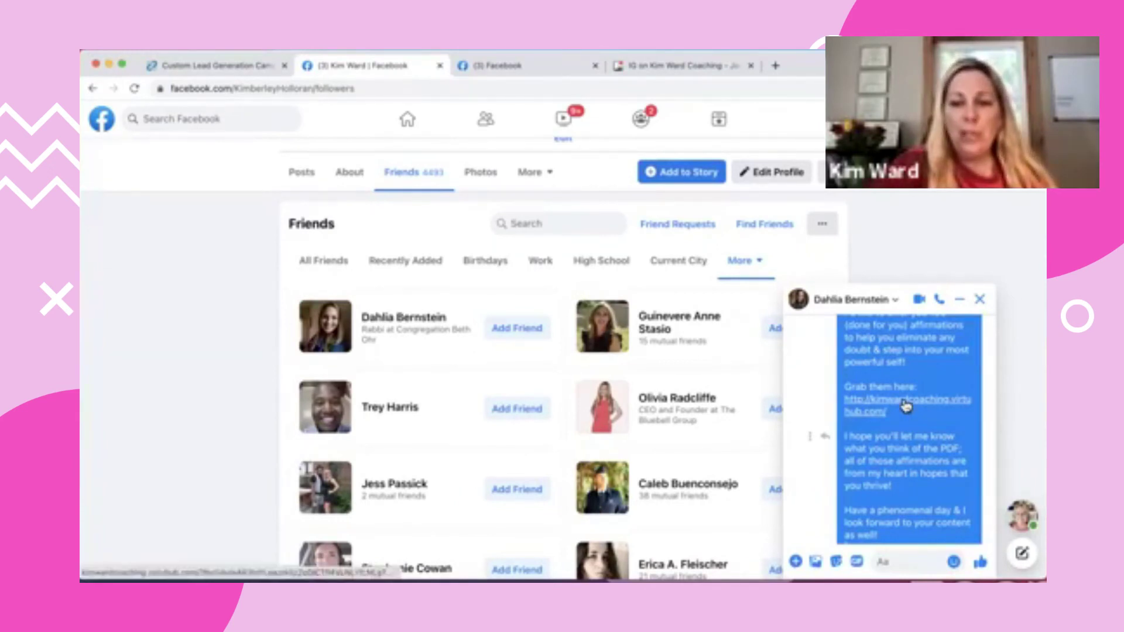
{"action": "left_click", "coordinate": [901, 397]}
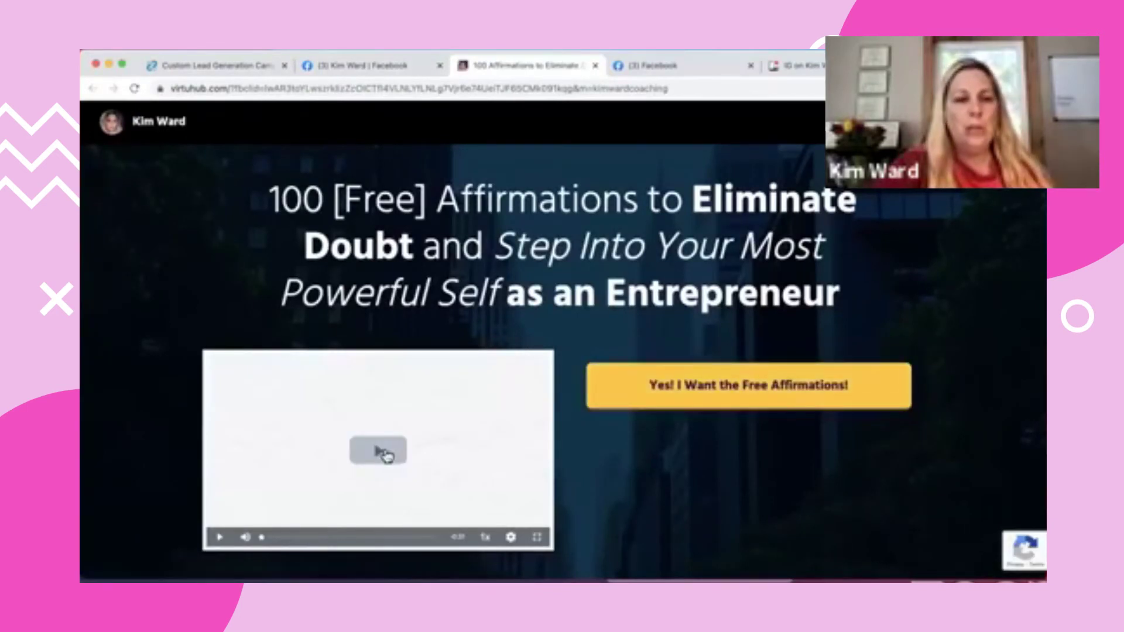
Preview the affirmations landing page's intro video without live captions, and look at the name and email opt-in form
{"action": "left_click", "coordinate": [384, 451]}
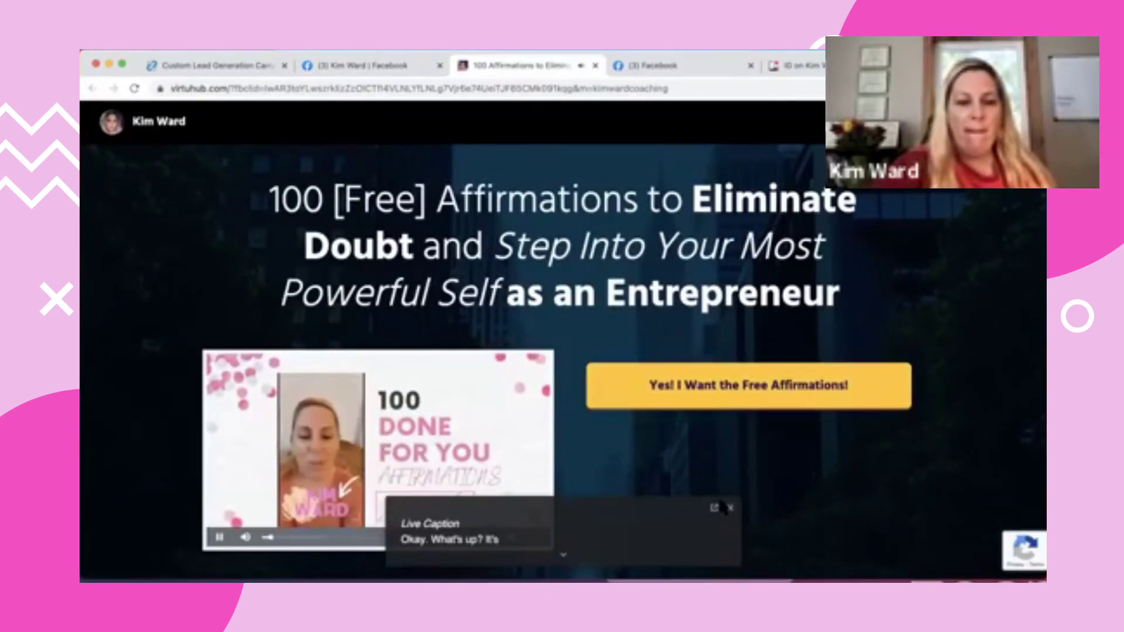
{"action": "left_click", "coordinate": [730, 508]}
{"action": "left_click", "coordinate": [360, 519]}
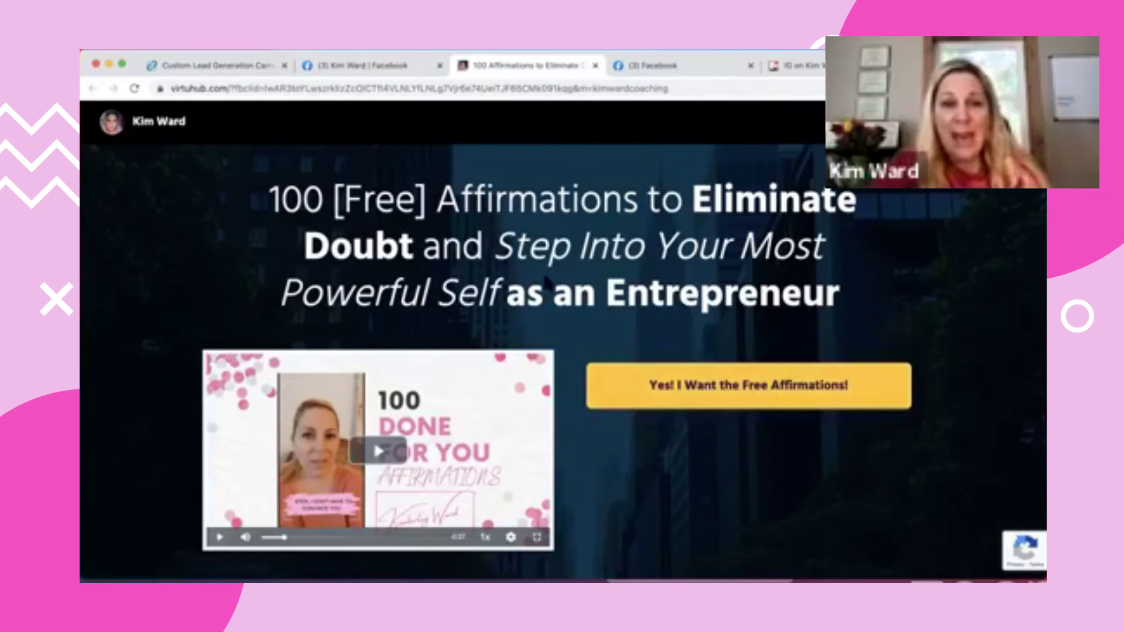
{"action": "left_click", "coordinate": [787, 396]}
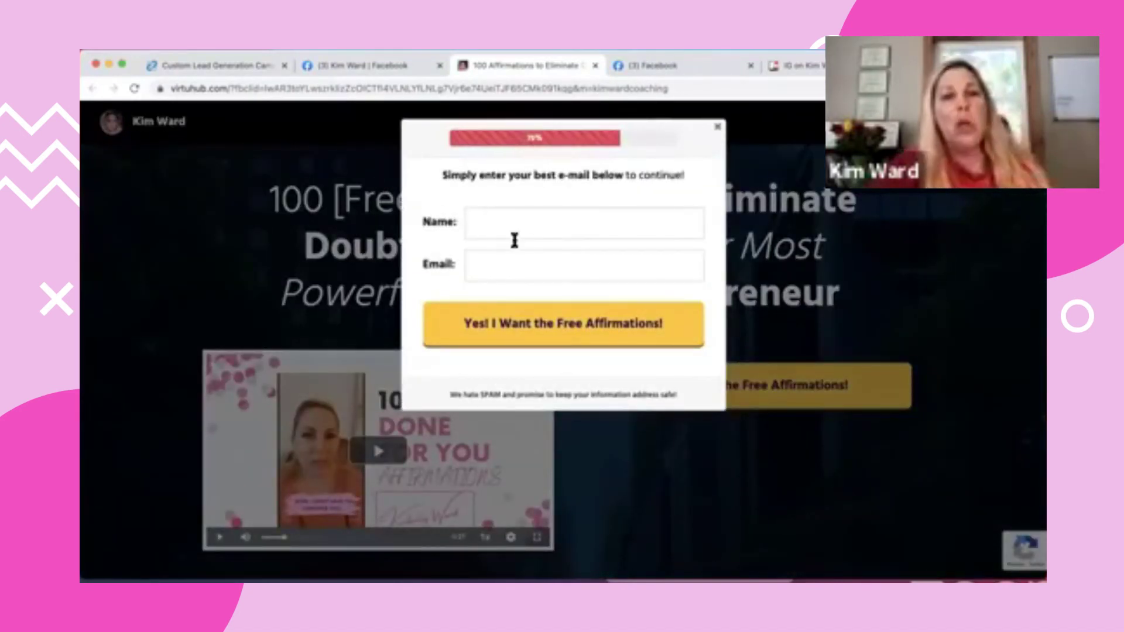
{"action": "left_click", "coordinate": [718, 126]}
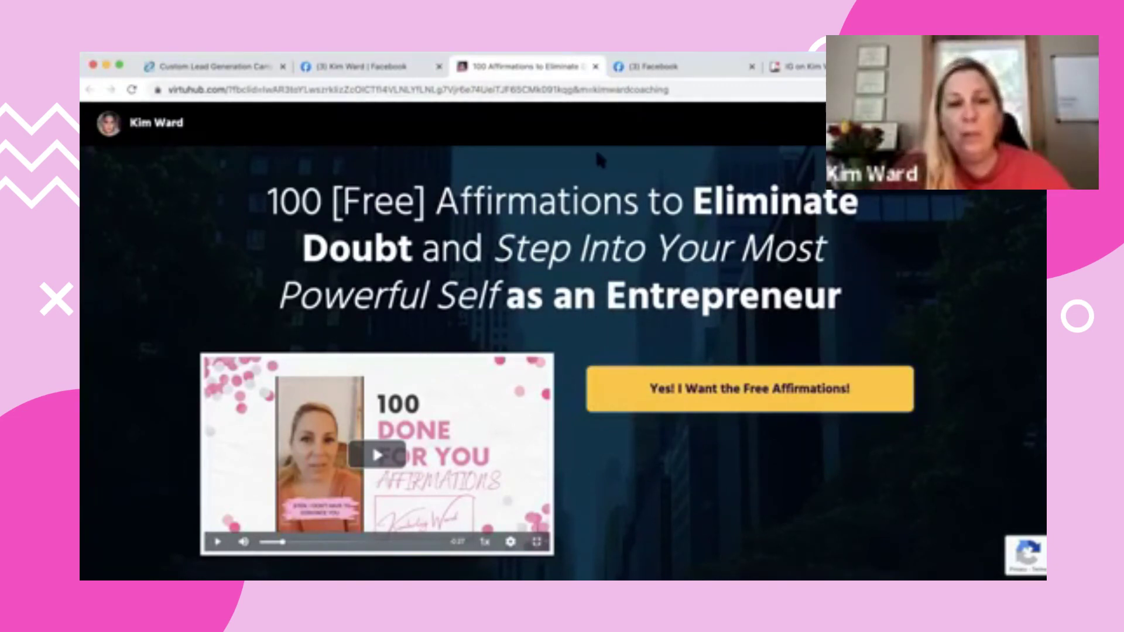
Check the unique visitors and conversions of the Freebie Lead Gen campaign in MyLeadSystemPRO
{"action": "left_click", "coordinate": [247, 63]}
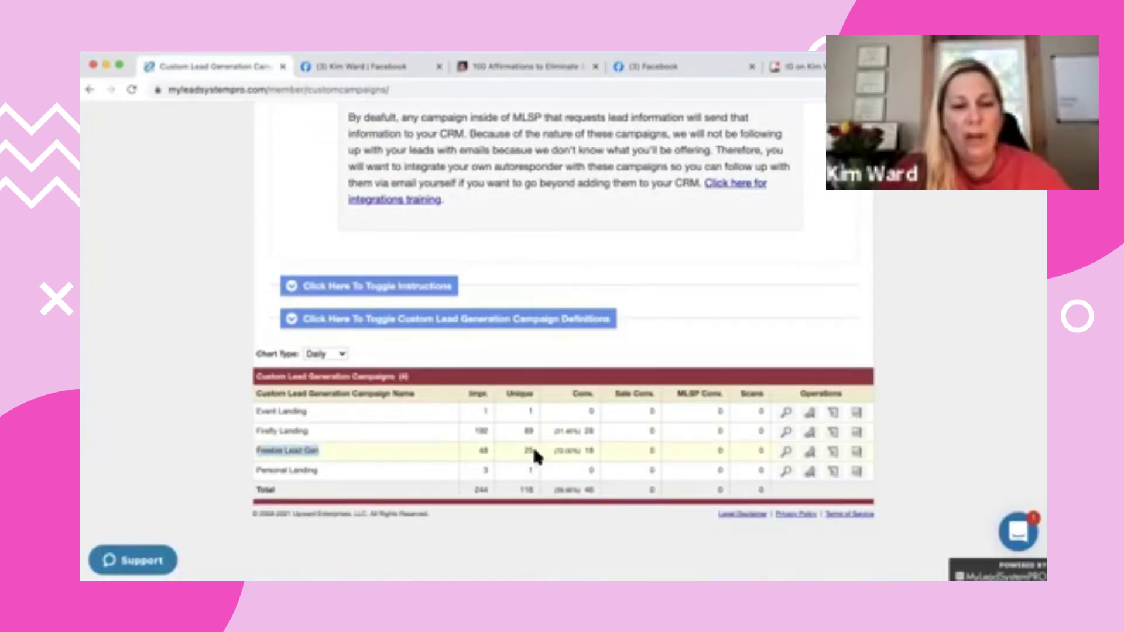
{"action": "left_click_drag", "start_coordinate": [534, 452], "coordinate": [520, 452]}
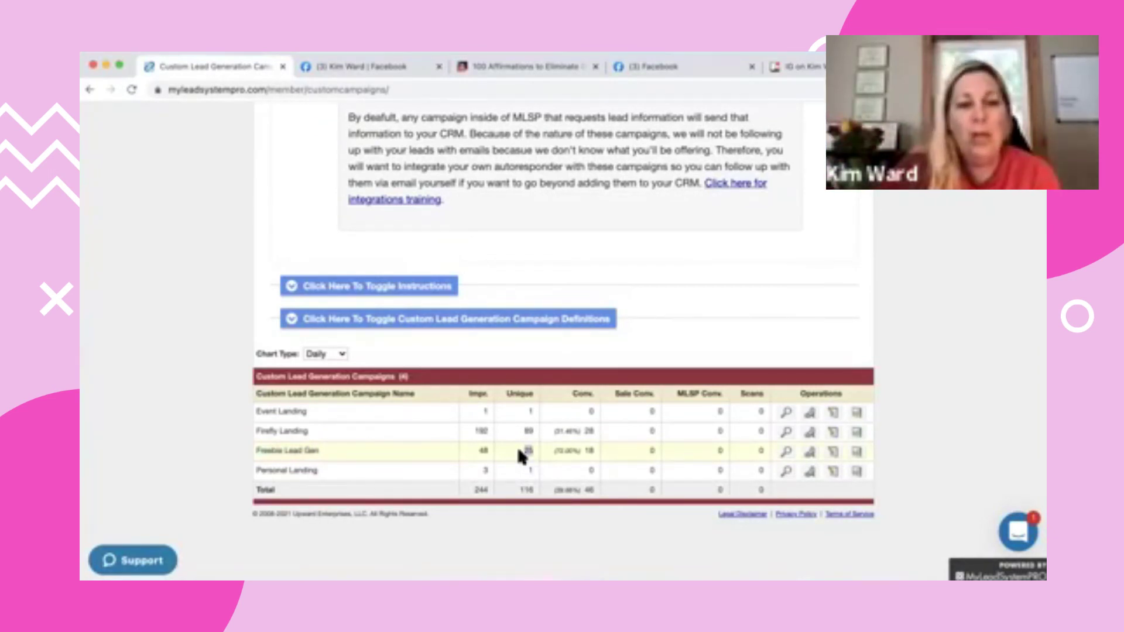
{"action": "left_click", "coordinate": [585, 452]}
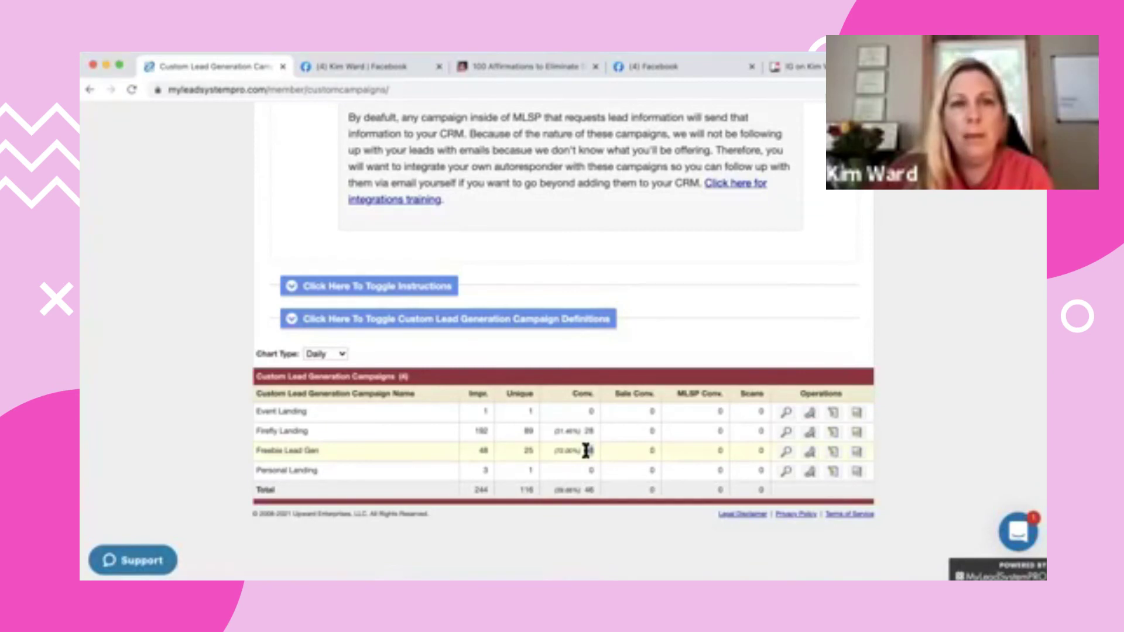
Switch back to Facebook, return to the profile's main page and close the open follower chat
{"action": "left_click", "coordinate": [354, 66]}
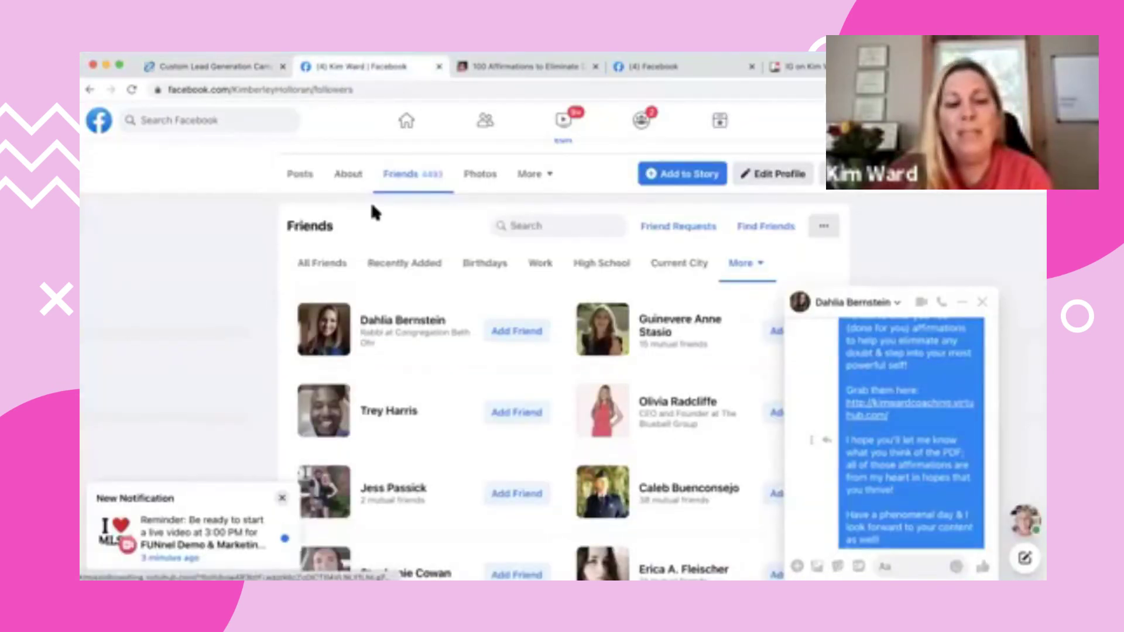
{"action": "left_click", "coordinate": [563, 130]}
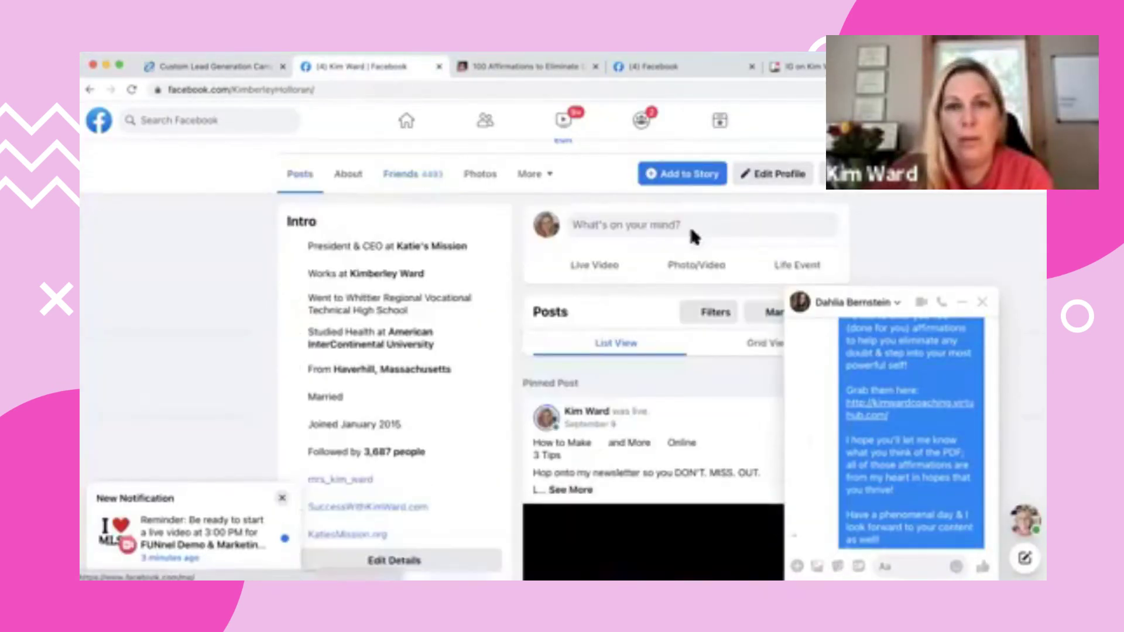
{"action": "scroll", "coordinate": [570, 307], "scroll_direction": "up", "scroll_amount": 5}
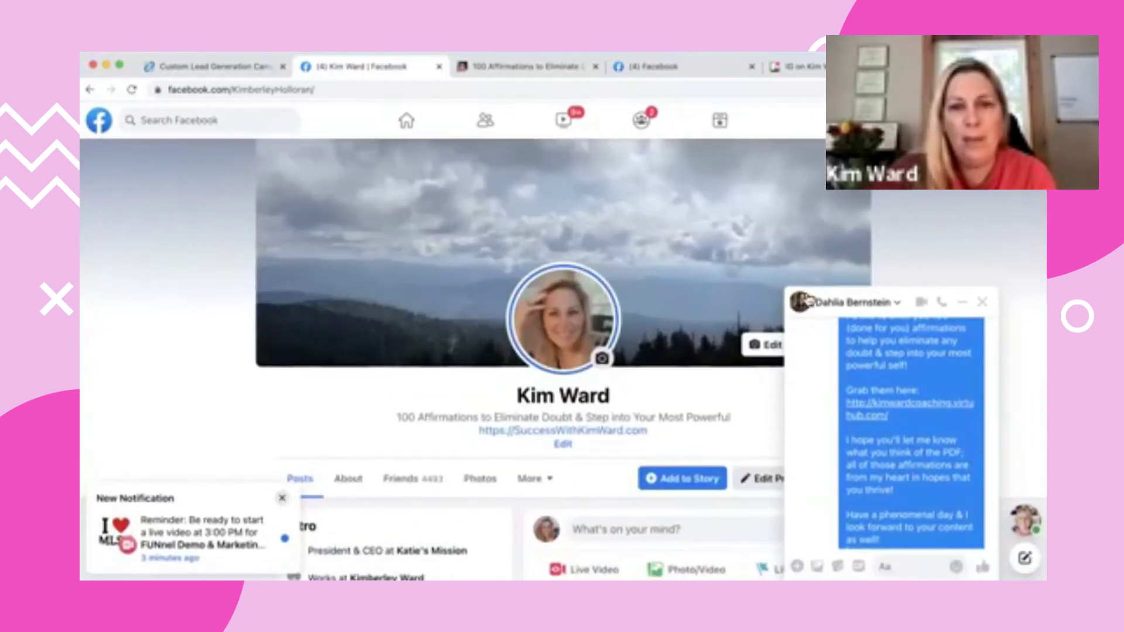
{"action": "left_click", "coordinate": [982, 303]}
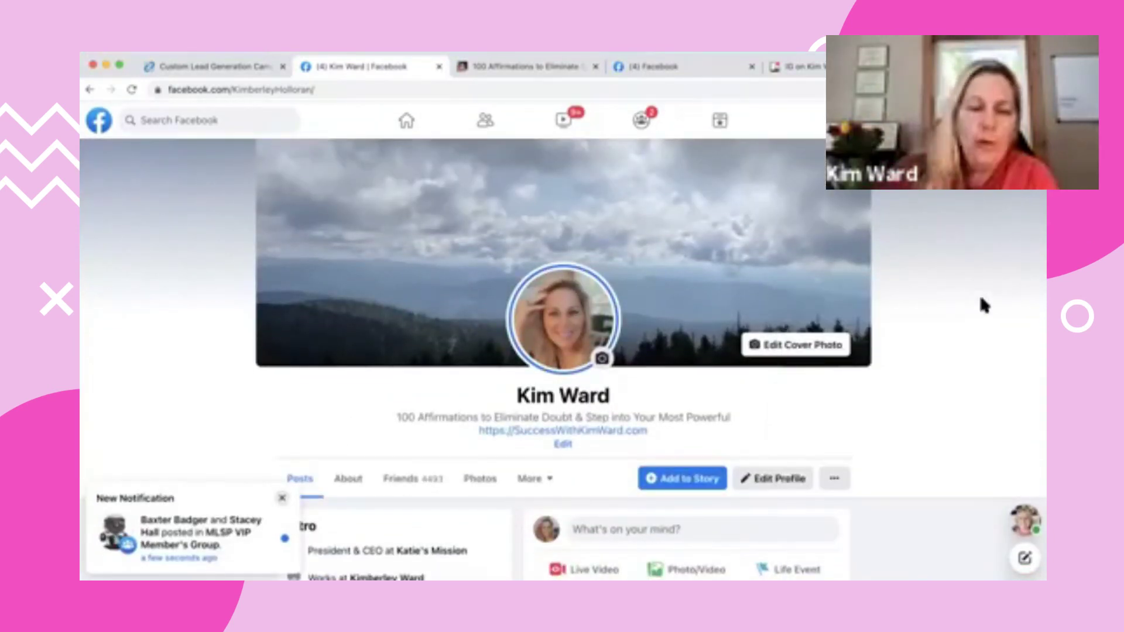
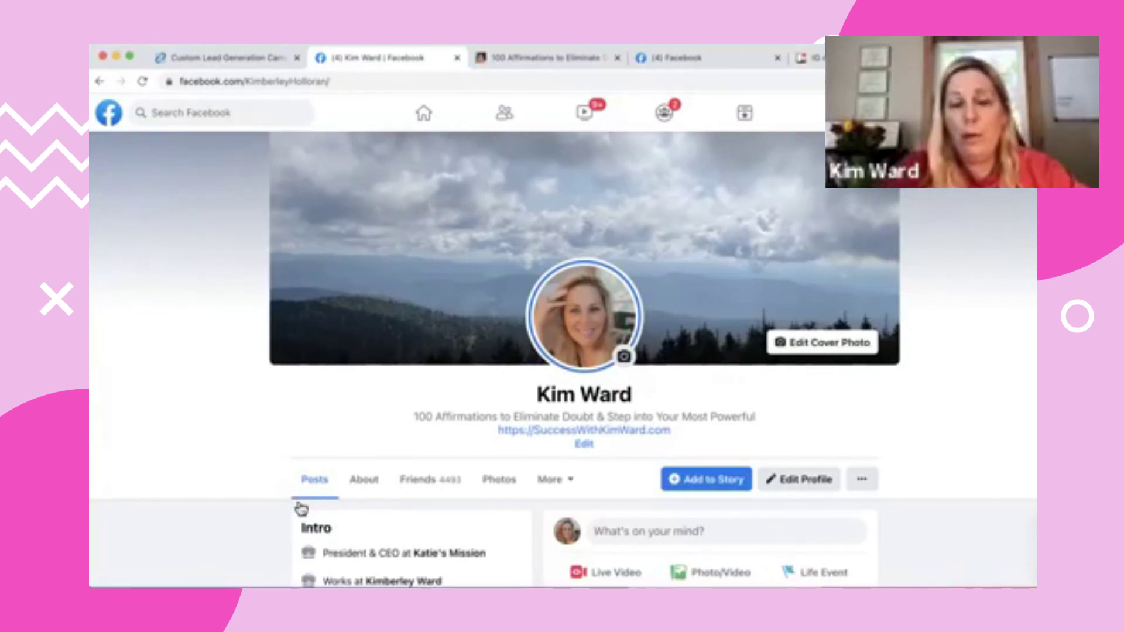
Open the Followers list of the Facebook profile
{"action": "scroll", "coordinate": [945, 397], "scroll_direction": "down", "scroll_amount": 4}
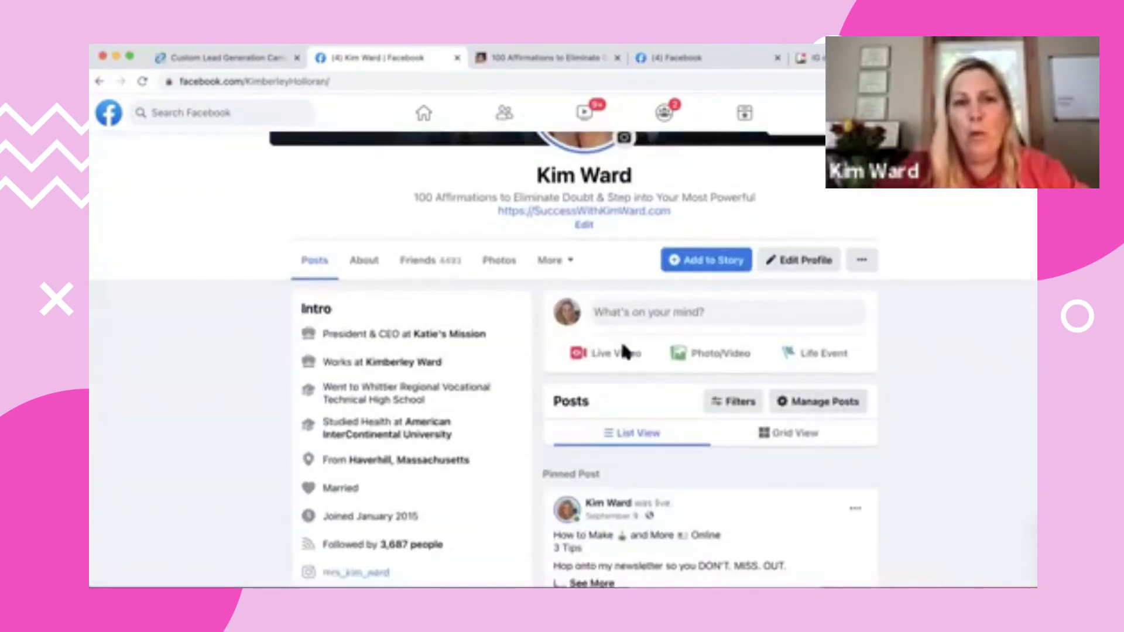
{"action": "left_click", "coordinate": [572, 264]}
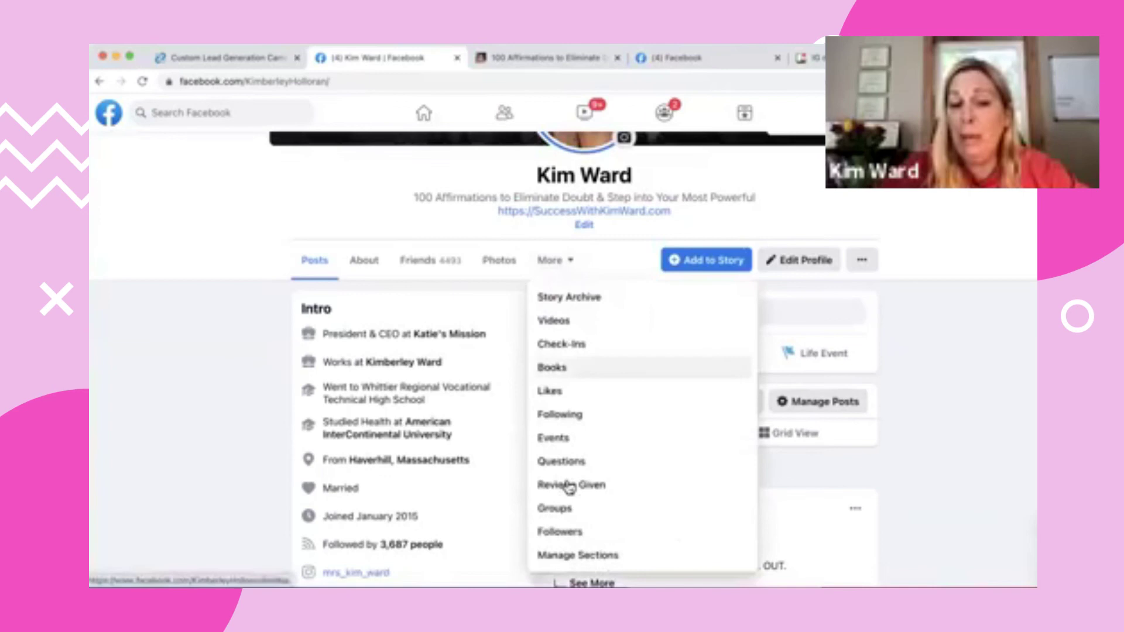
{"action": "left_click", "coordinate": [567, 531]}
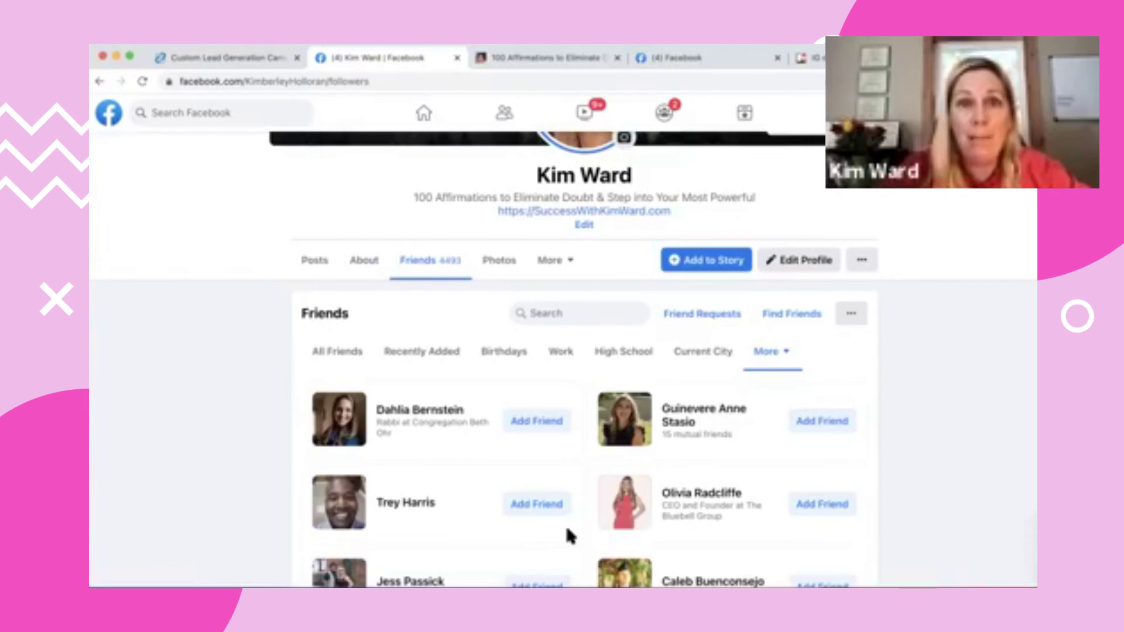
Start a message chat with the second follower and insert the saved thank-you message offering the 100 affirmations
{"action": "scroll", "coordinate": [923, 398], "scroll_direction": "down", "scroll_amount": 3}
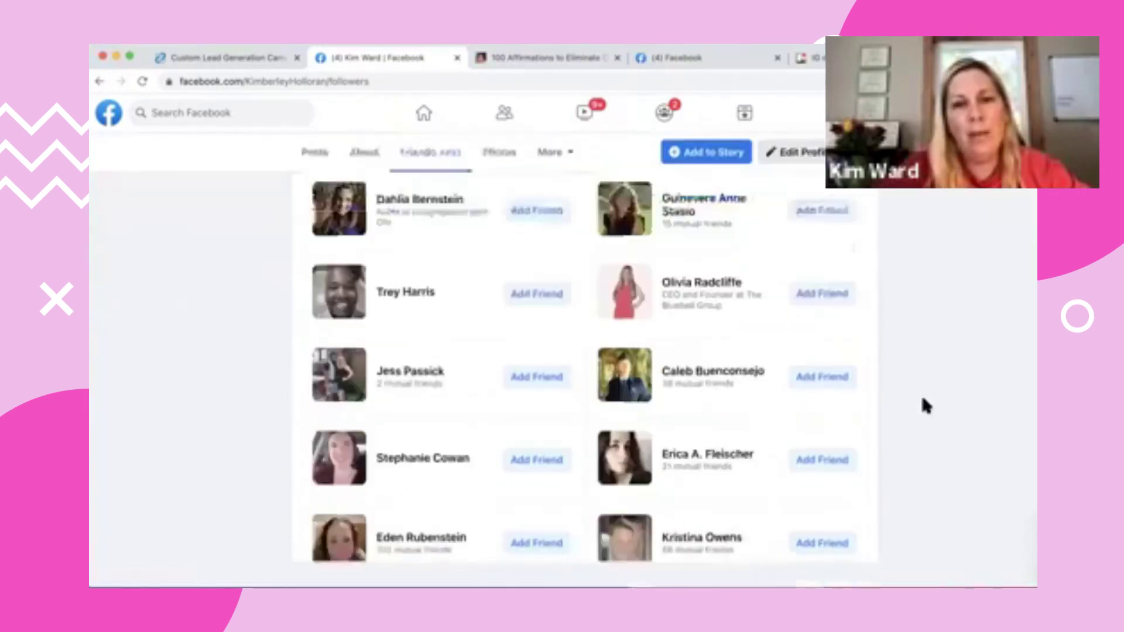
{"action": "mouse_move", "coordinate": [717, 221]}
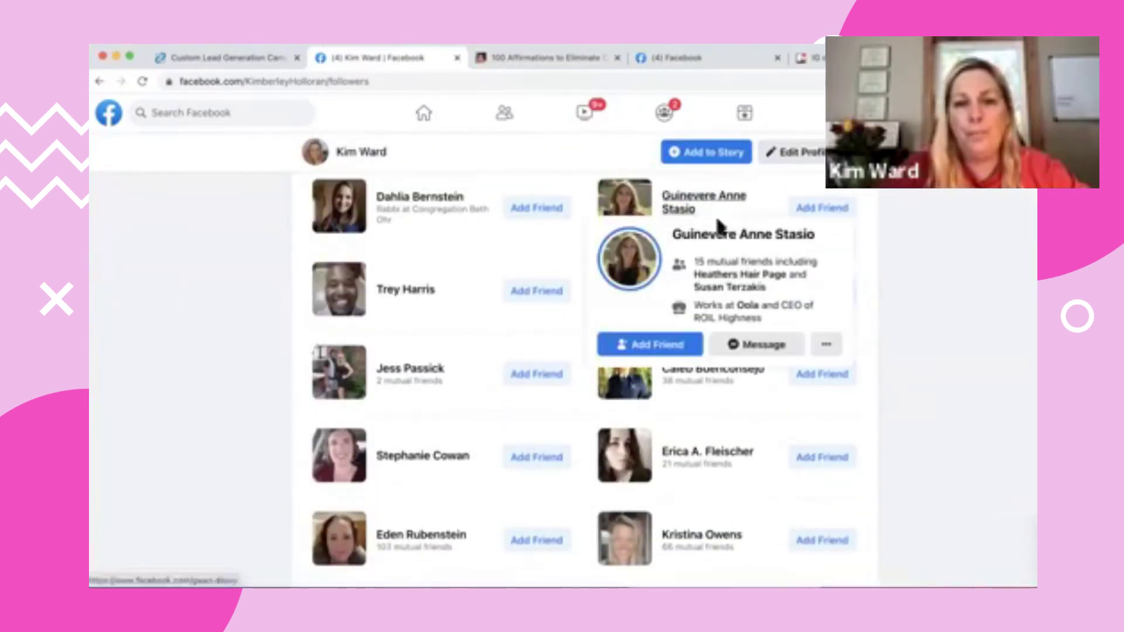
{"action": "left_click", "coordinate": [749, 348]}
{"action": "type", "text": "Have a phenomenal day & I look forward to your content as well!  -Kim"}
Personalize the greeting by replacing the emoji and "There!" with "there" and the follower's first name, and send the message
{"action": "scroll", "coordinate": [922, 541], "scroll_direction": "up", "scroll_amount": 3}
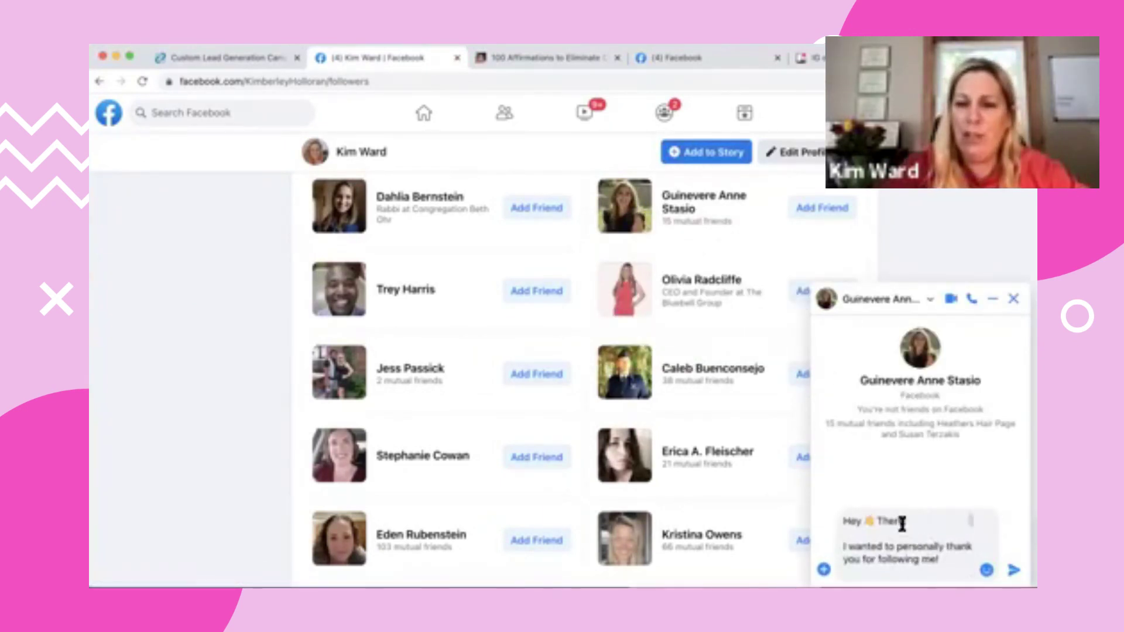
{"action": "left_click_drag", "start_coordinate": [904, 523], "coordinate": [868, 525]}
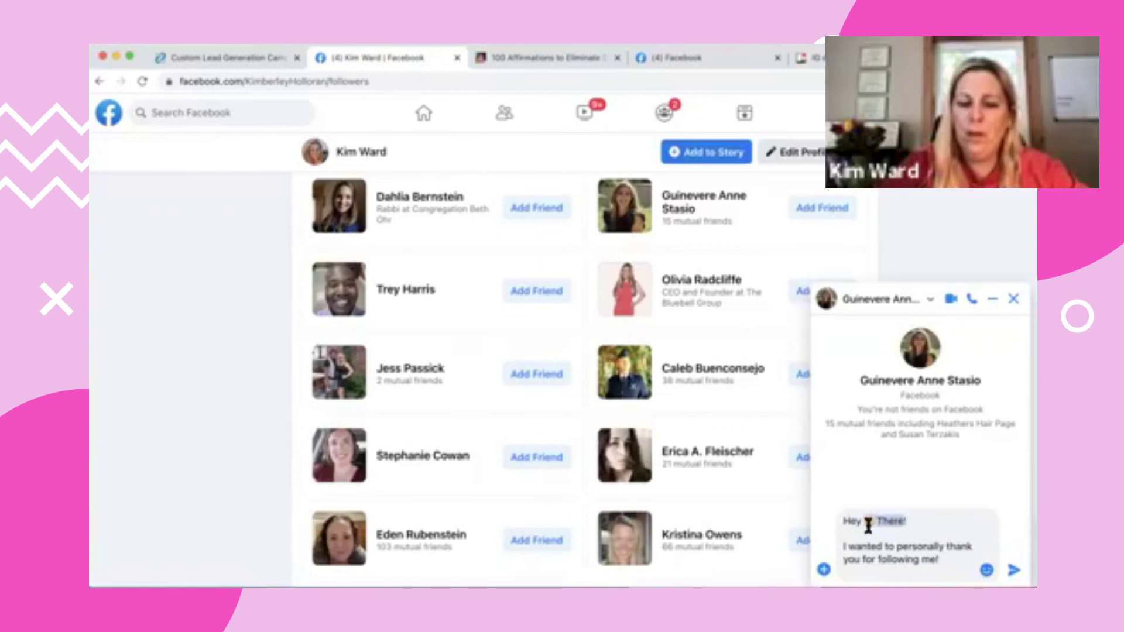
{"action": "key", "text": "BackSpace"}
{"action": "type", "text": "there!"}
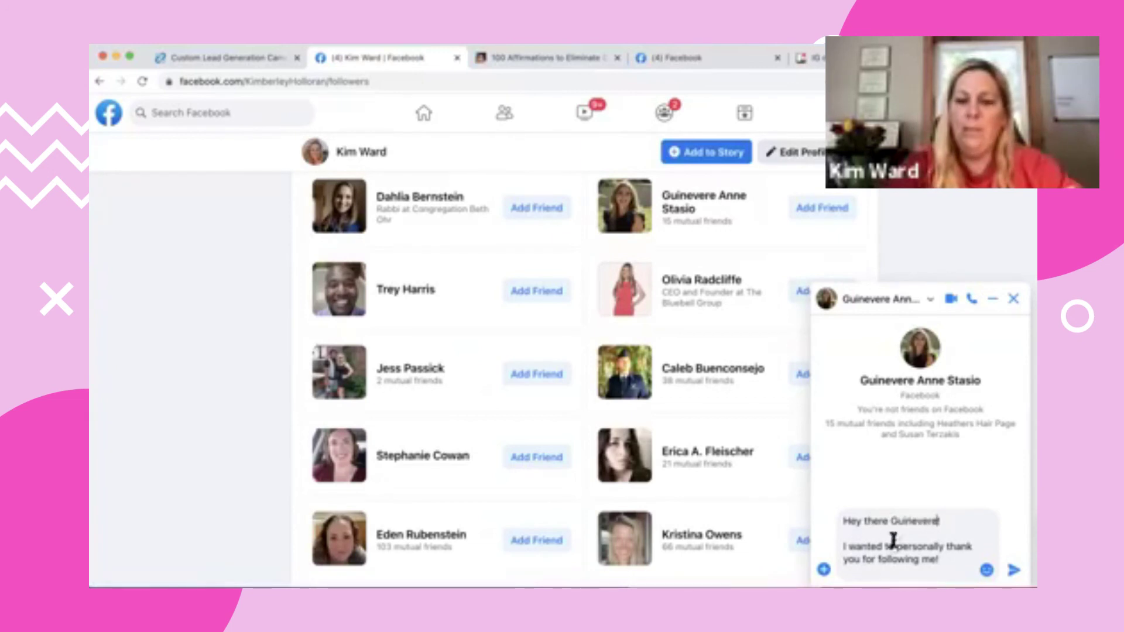
{"action": "key", "text": "Return"}
Review the sent message from its introduction to the affirmations link preview and close the chat
{"action": "scroll", "coordinate": [950, 454], "scroll_direction": "up", "scroll_amount": 3}
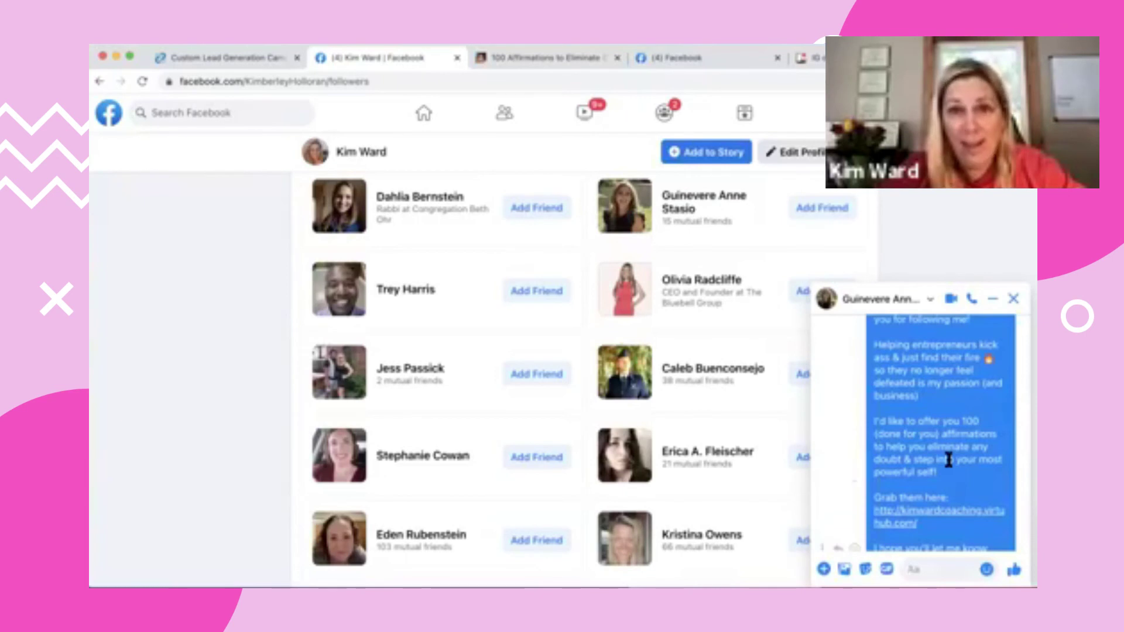
{"action": "scroll", "coordinate": [941, 425], "scroll_direction": "down", "scroll_amount": 1}
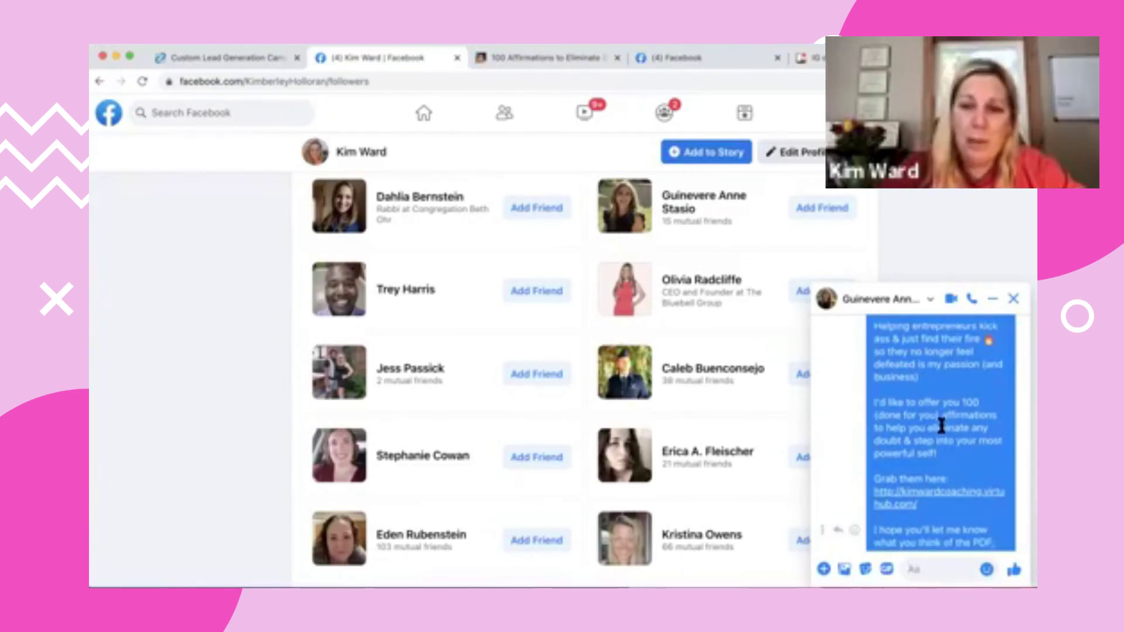
{"action": "scroll", "coordinate": [941, 426], "scroll_direction": "down", "scroll_amount": 2}
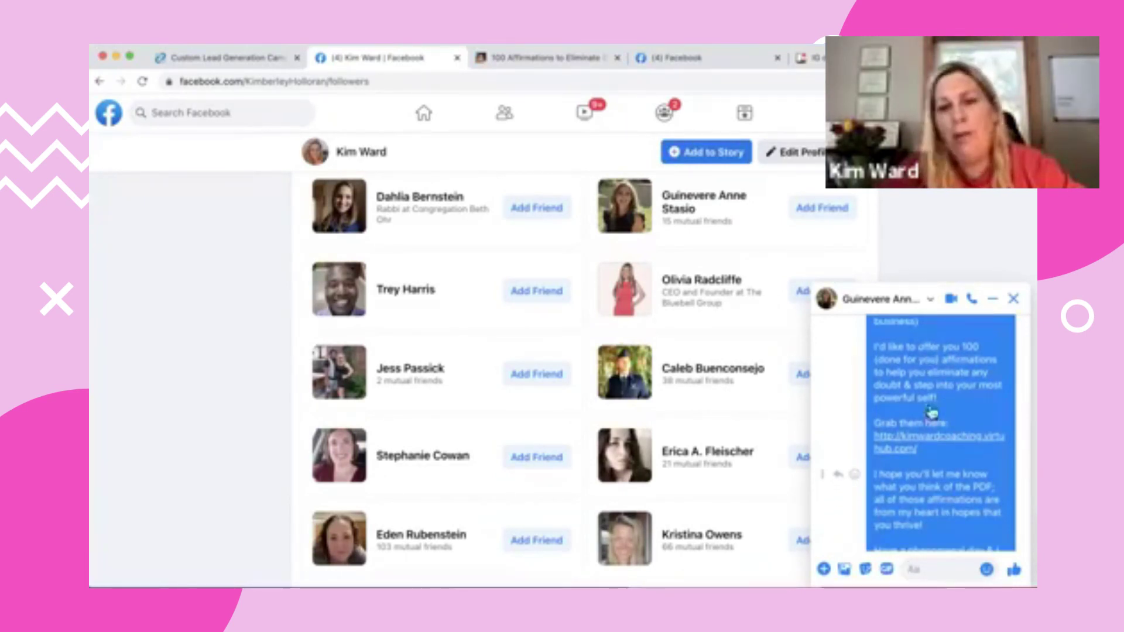
{"action": "scroll", "coordinate": [948, 440], "scroll_direction": "down", "scroll_amount": 3}
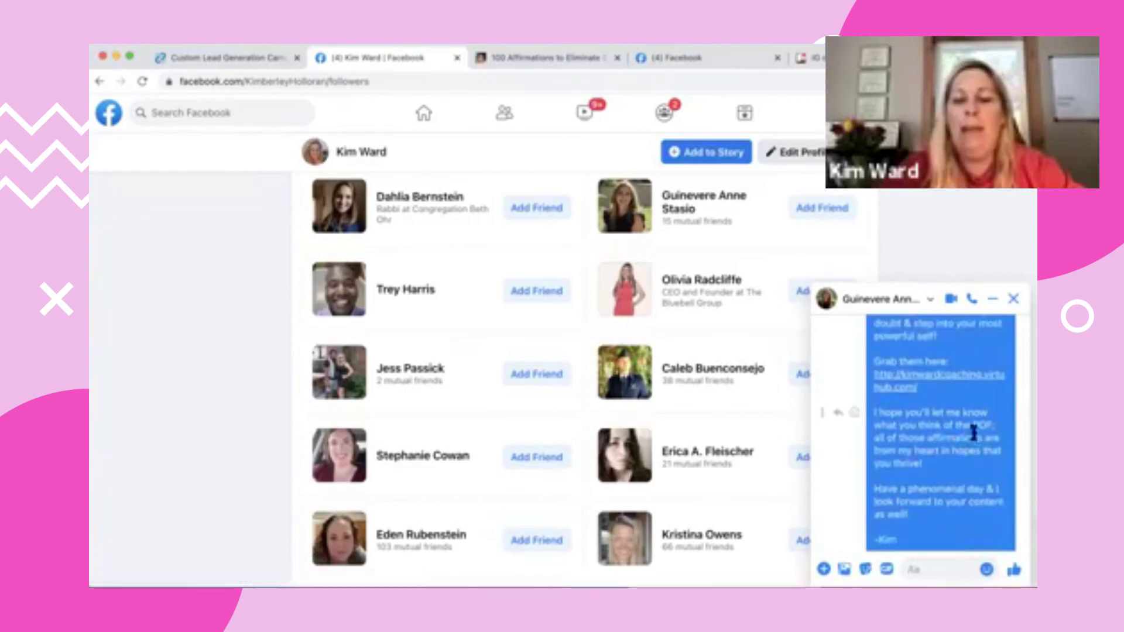
{"action": "scroll", "coordinate": [924, 485], "scroll_direction": "down", "scroll_amount": 2}
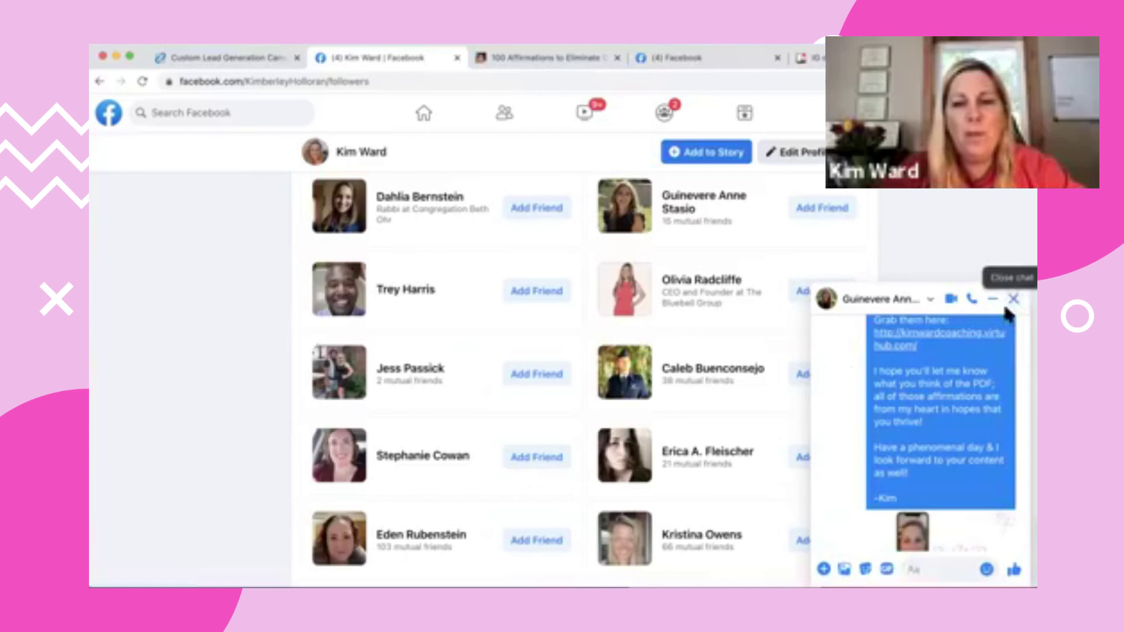
{"action": "scroll", "coordinate": [972, 370], "scroll_direction": "down", "scroll_amount": 3}
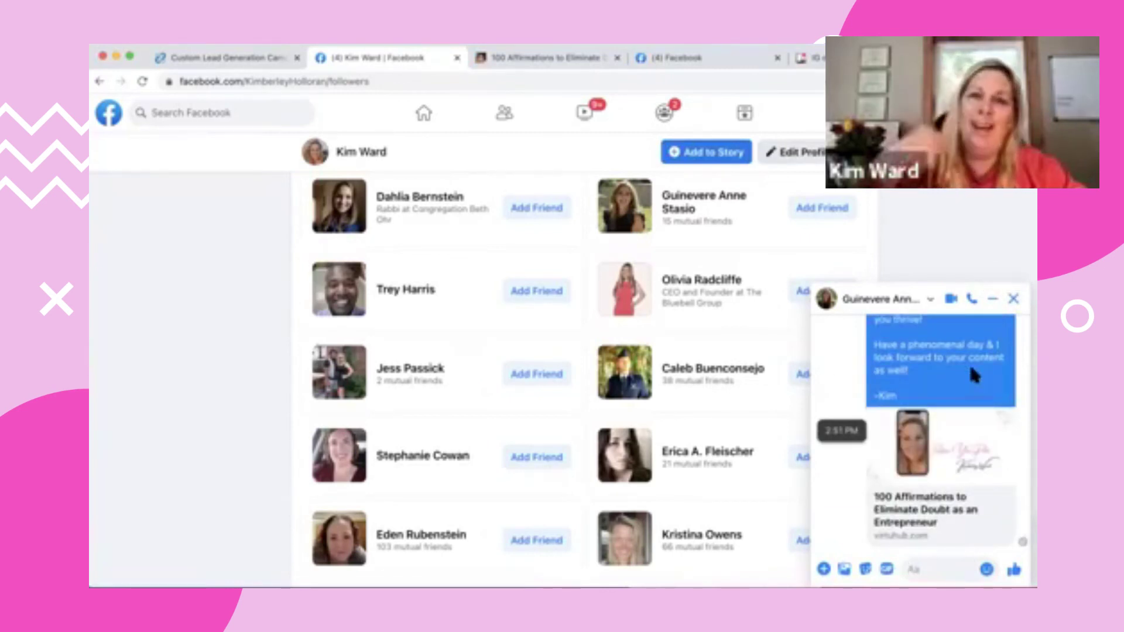
{"action": "left_click", "coordinate": [1013, 299]}
Open the messaged follower's Facebook profile in a new tab and switch to it
{"action": "mouse_move", "coordinate": [733, 205]}
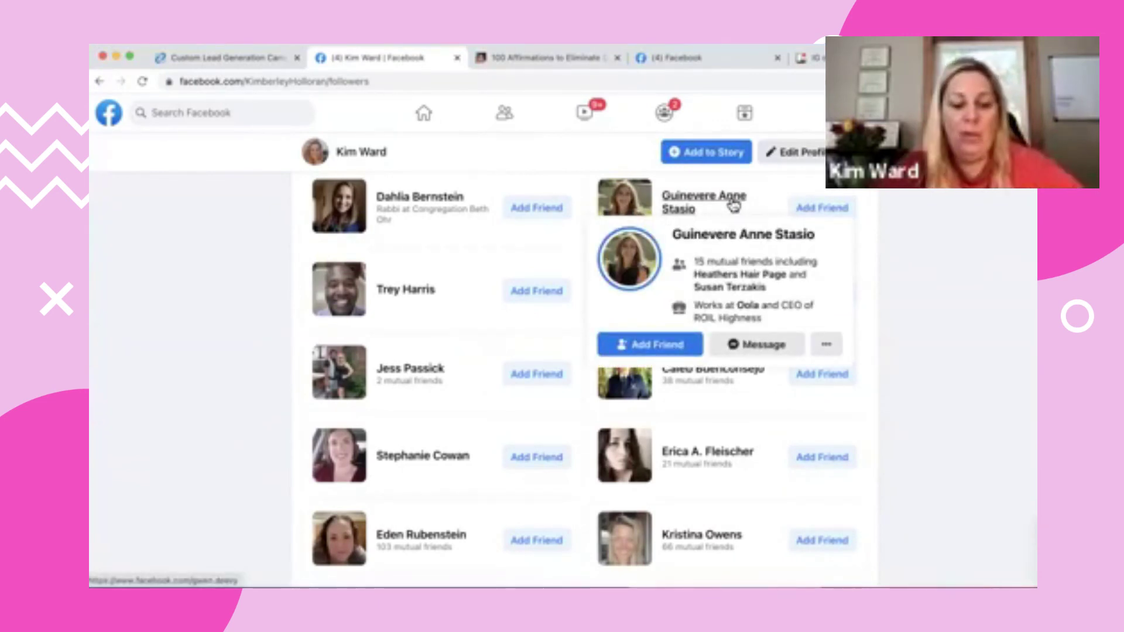
{"action": "left_click", "coordinate": [731, 203], "text": "super"}
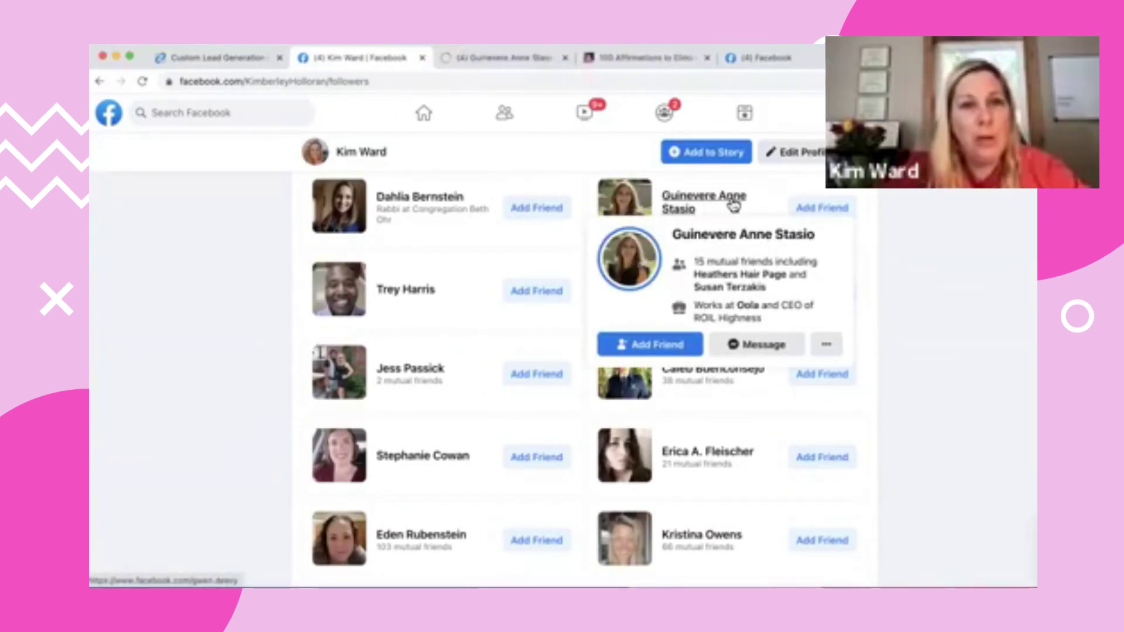
{"action": "left_click", "coordinate": [527, 57]}
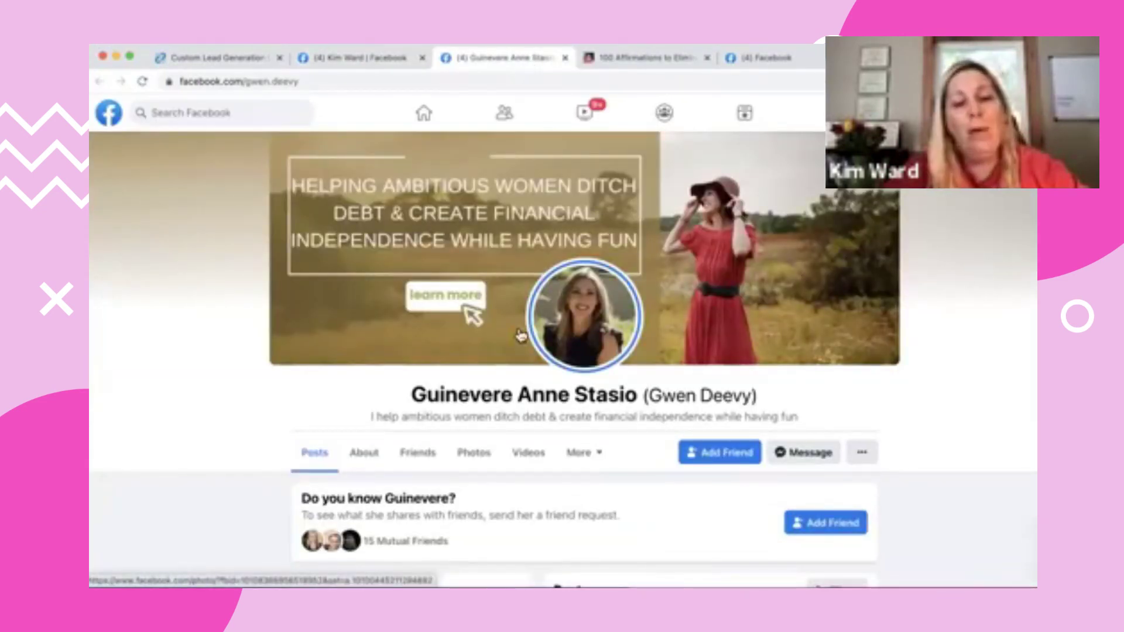
Look through the follower's intro and recent posts, and open the profile's additional options
{"action": "scroll", "coordinate": [619, 447], "scroll_direction": "down", "scroll_amount": 6}
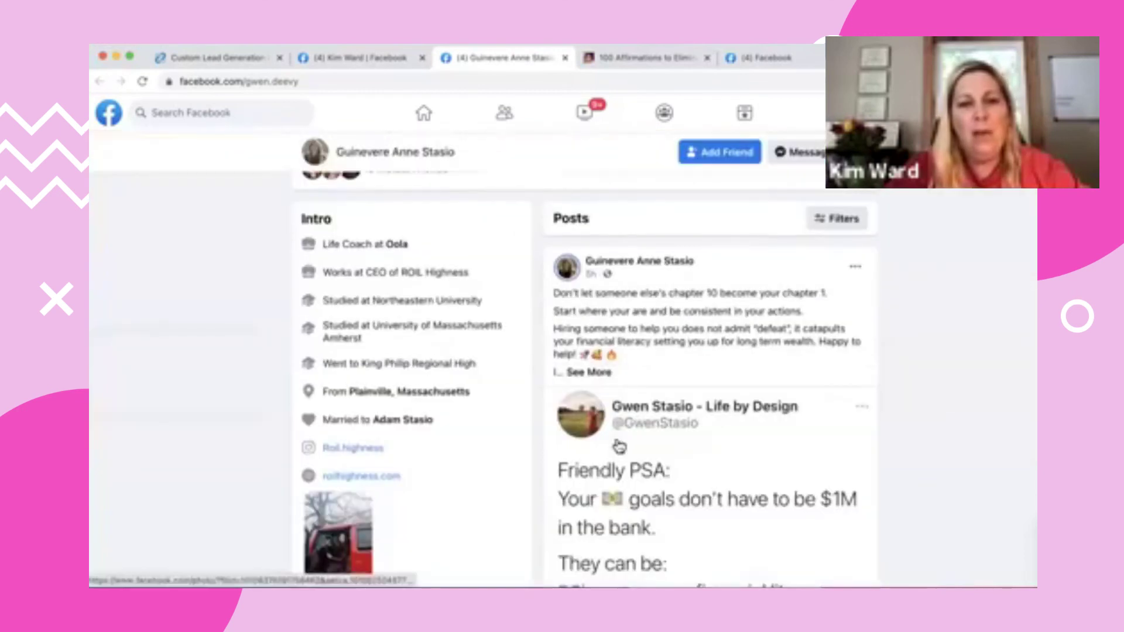
{"action": "scroll", "coordinate": [619, 448], "scroll_direction": "down", "scroll_amount": 5}
{"action": "scroll", "coordinate": [619, 448], "scroll_direction": "up", "scroll_amount": 6}
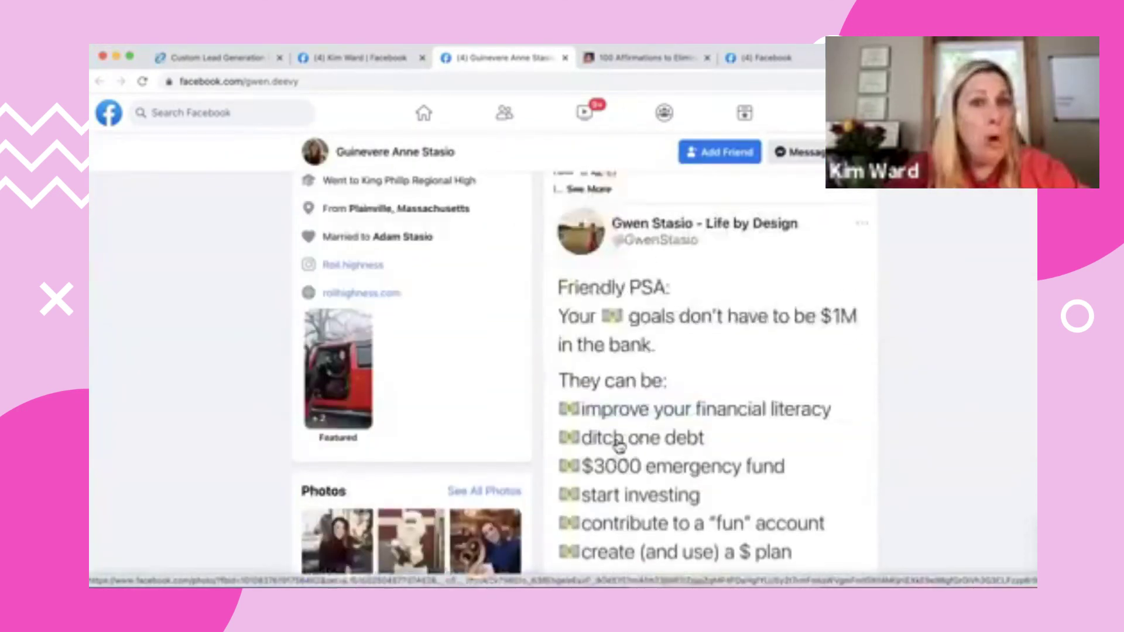
{"action": "scroll", "coordinate": [619, 446], "scroll_direction": "up", "scroll_amount": 3}
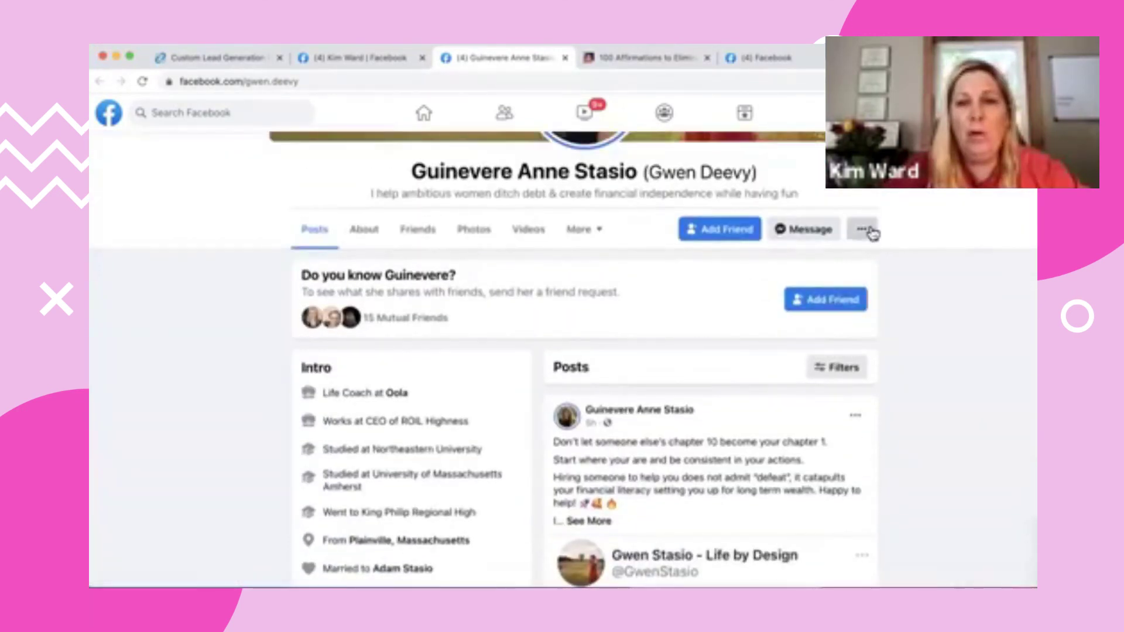
{"action": "left_click", "coordinate": [863, 230]}
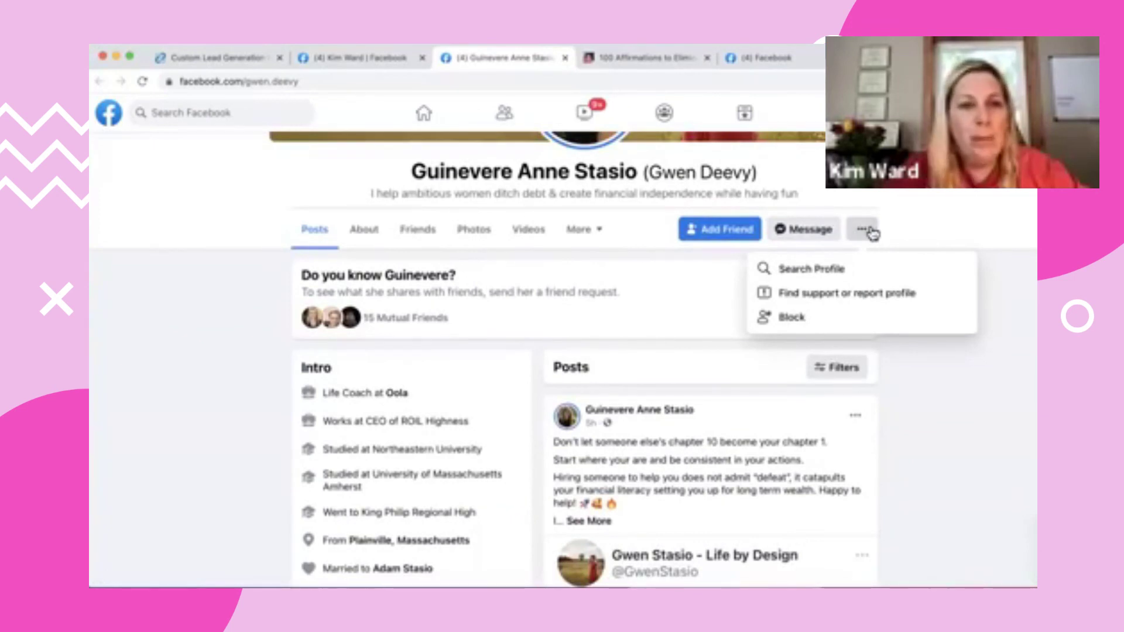